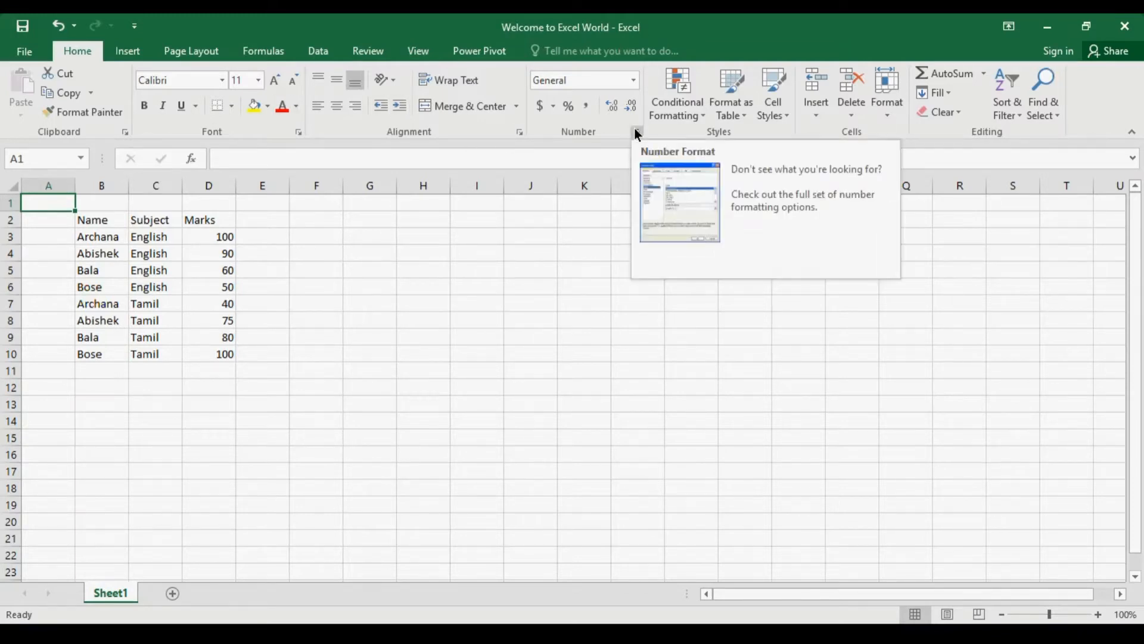
Format the data in B2:D10 as a table with headers, using the light style with a solid green header.
{"action": "left_click", "coordinate": [102, 228]}
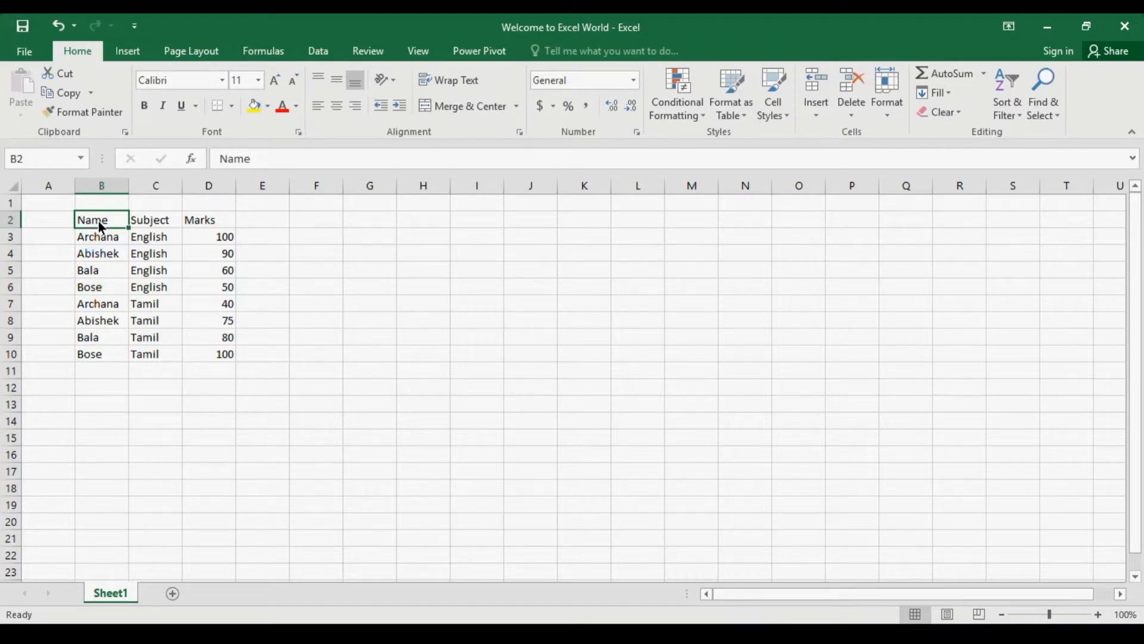
{"action": "key", "text": "ctrl+a"}
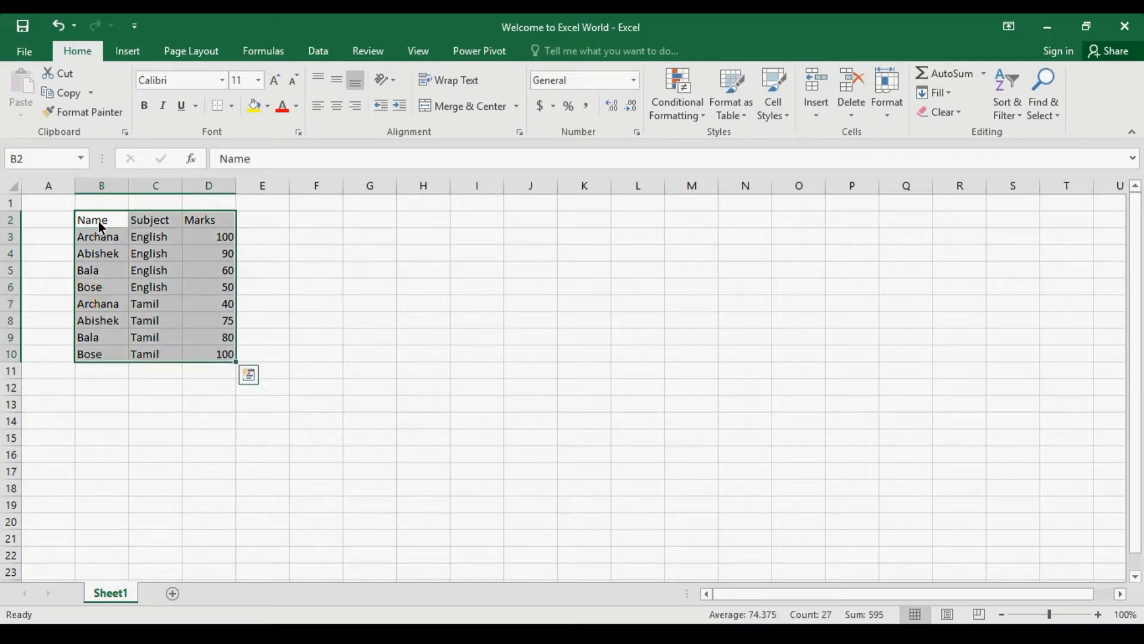
{"action": "left_click", "coordinate": [732, 110]}
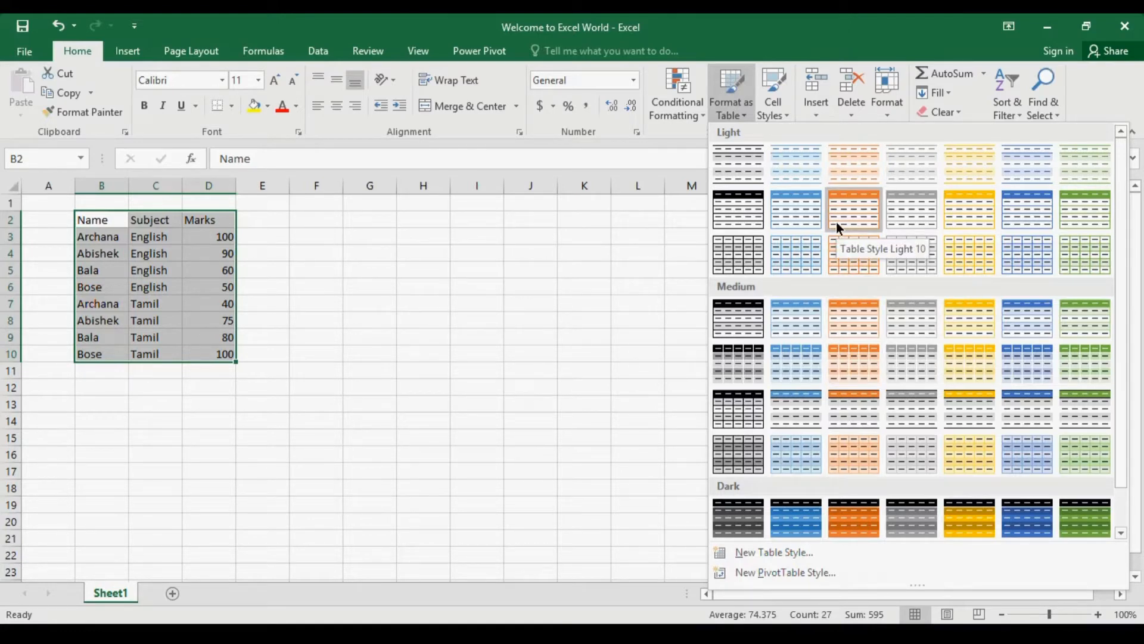
{"action": "left_click", "coordinate": [1077, 216]}
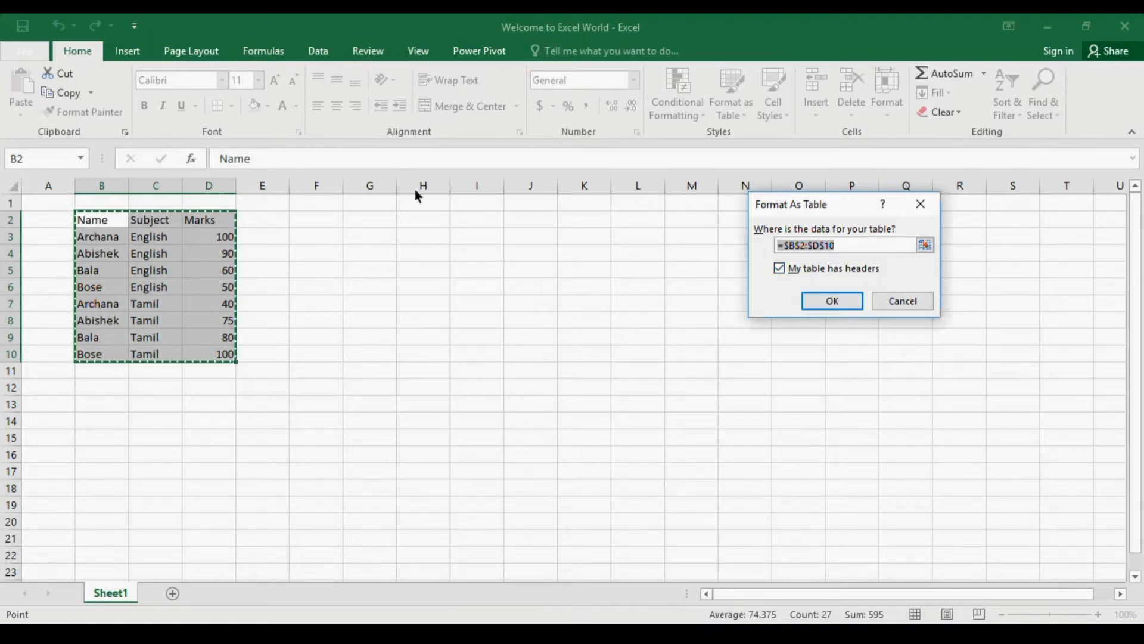
{"action": "left_click", "coordinate": [819, 303]}
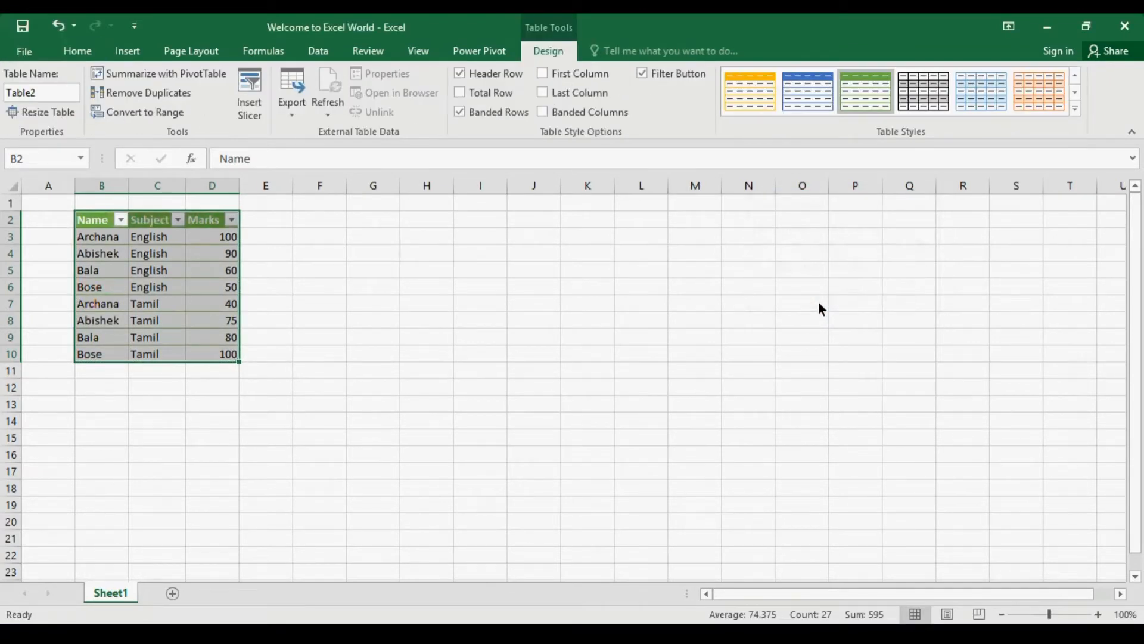
Change the table to the light style with a solid black header and deselect the table.
{"action": "left_click", "coordinate": [1078, 109]}
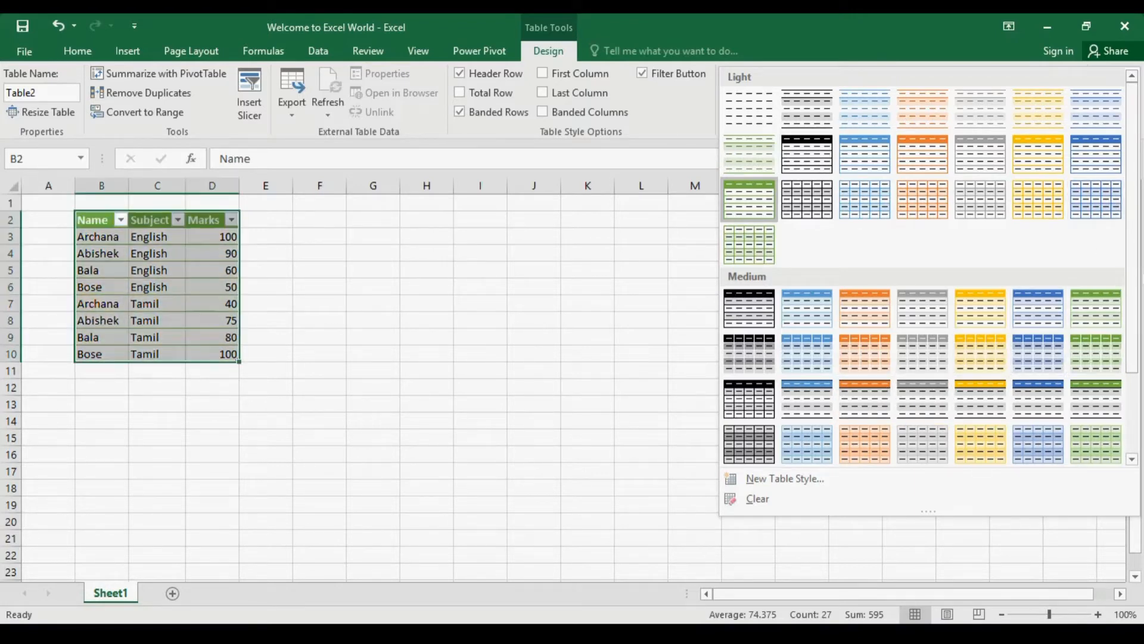
{"action": "left_click_drag", "start_coordinate": [1137, 292], "coordinate": [1134, 388]}
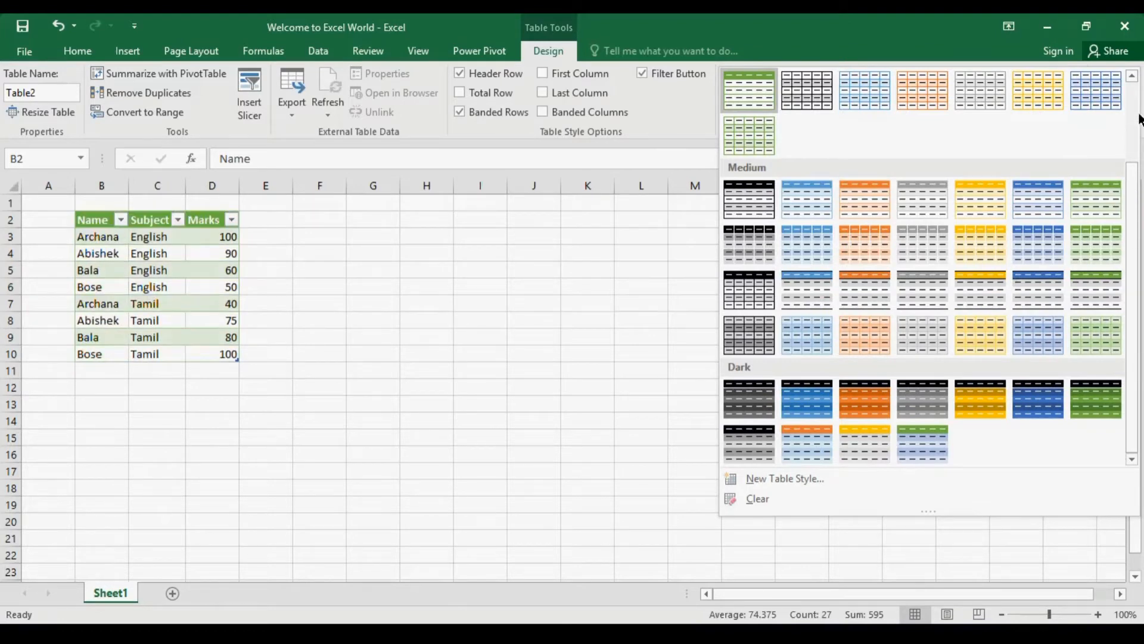
{"action": "left_click_drag", "start_coordinate": [1136, 234], "coordinate": [1135, 167]}
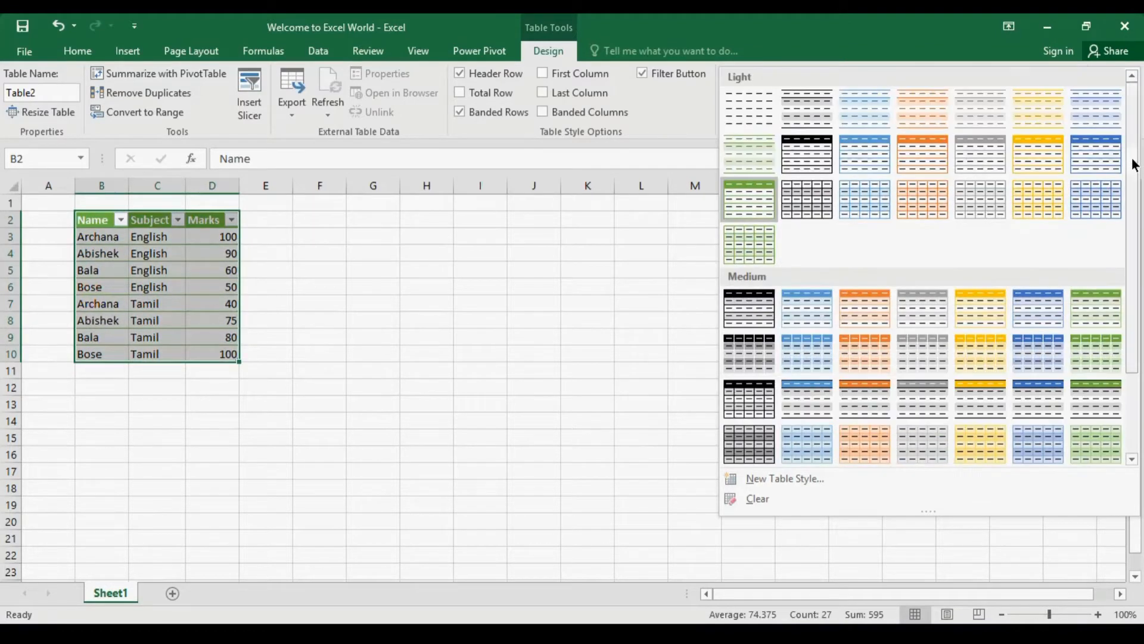
{"action": "left_click", "coordinate": [806, 152]}
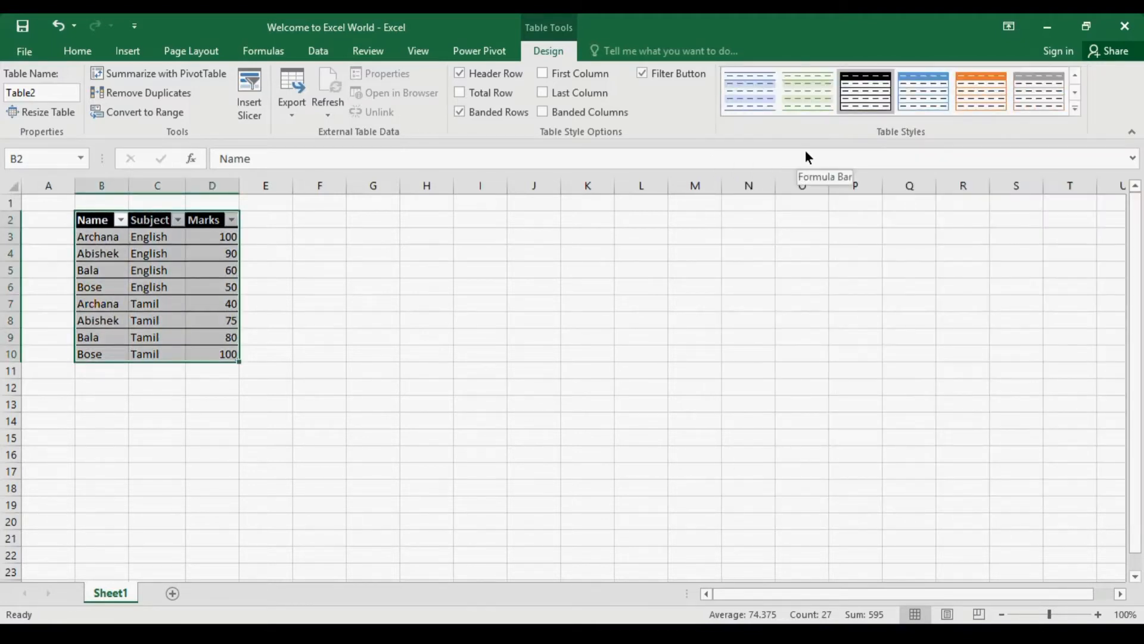
{"action": "left_click", "coordinate": [270, 319]}
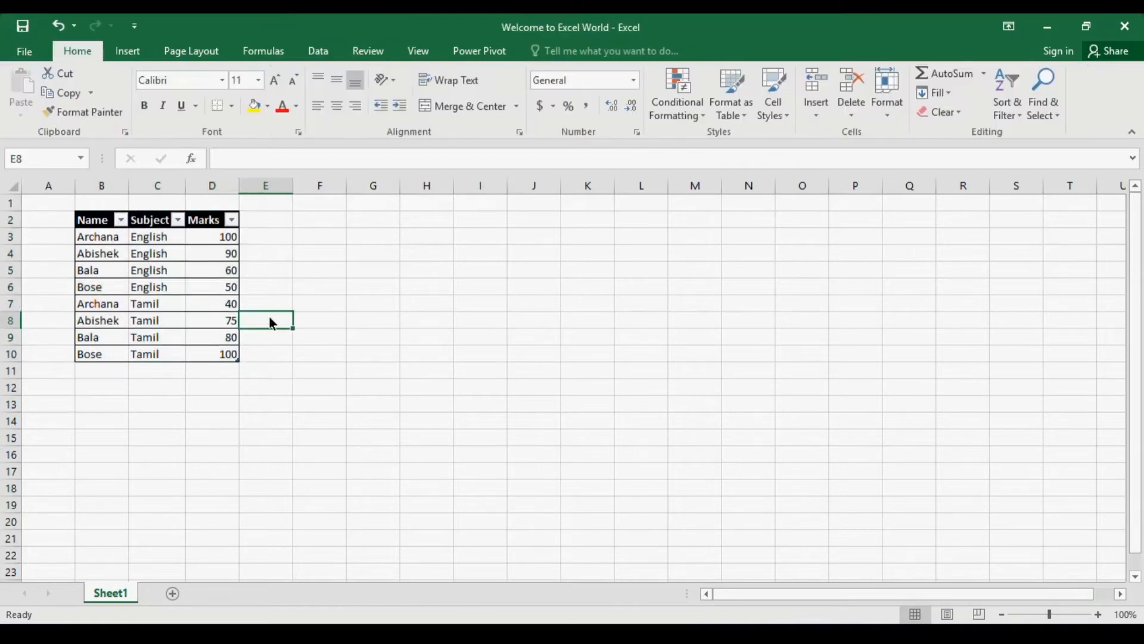
Select cells inside and outside the table to examine when its design options and table name are available.
{"action": "left_click", "coordinate": [218, 306]}
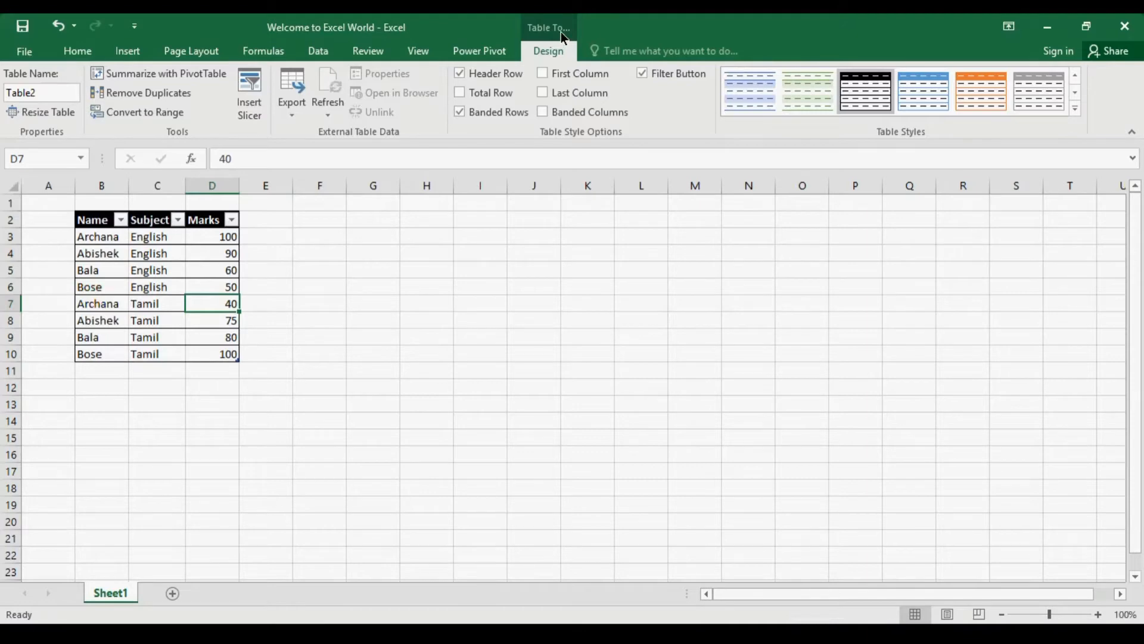
{"action": "left_click", "coordinate": [338, 242]}
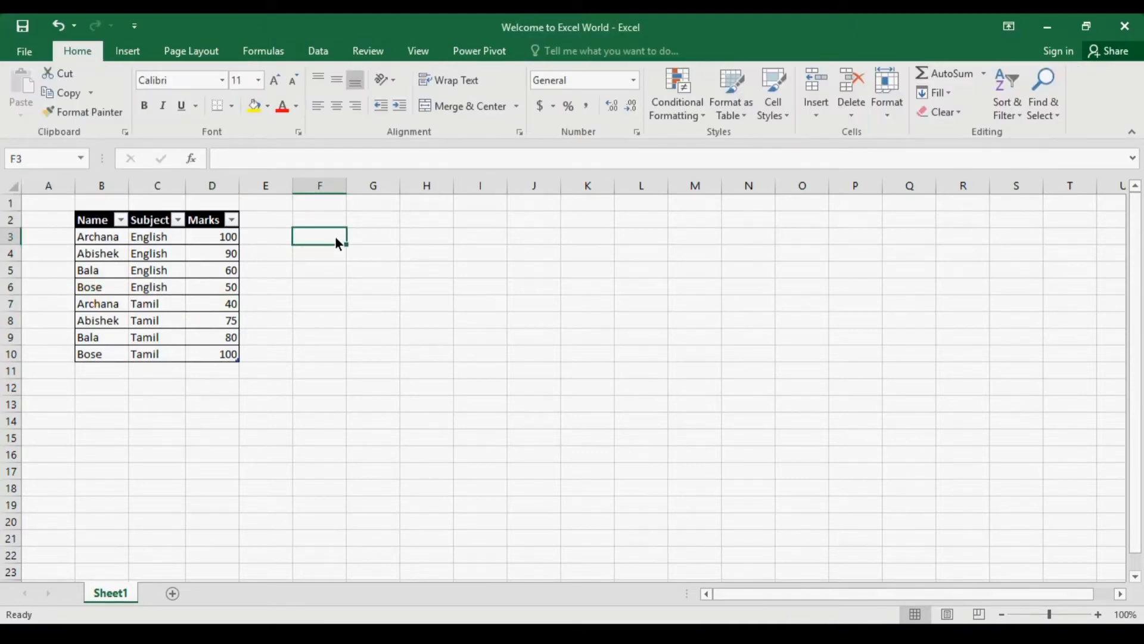
{"action": "left_click", "coordinate": [113, 301]}
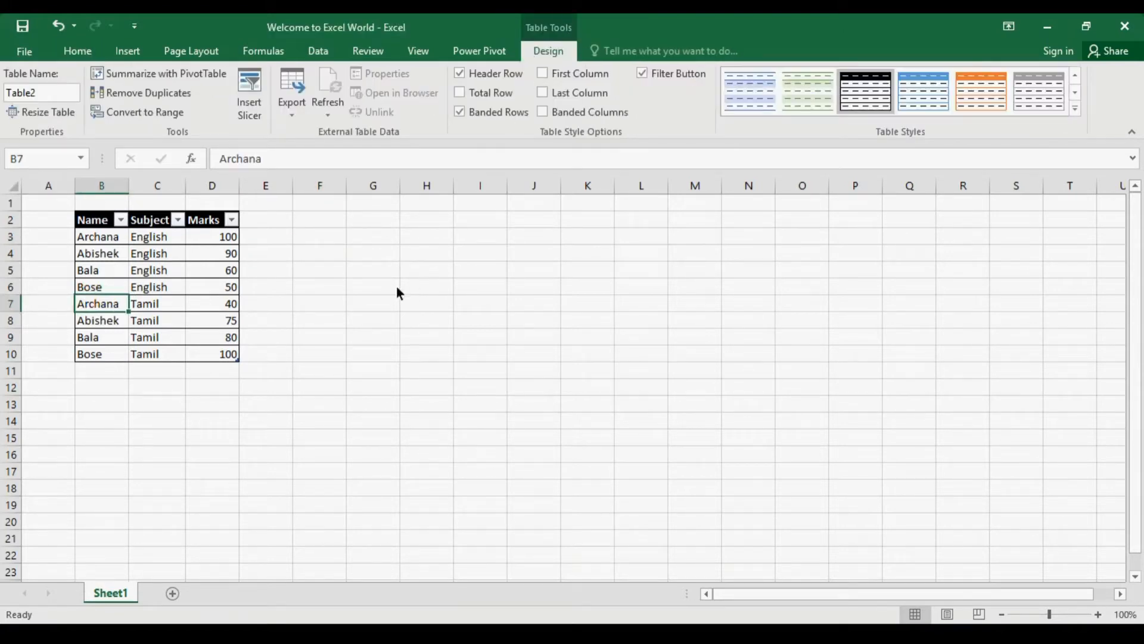
{"action": "left_click", "coordinate": [256, 269]}
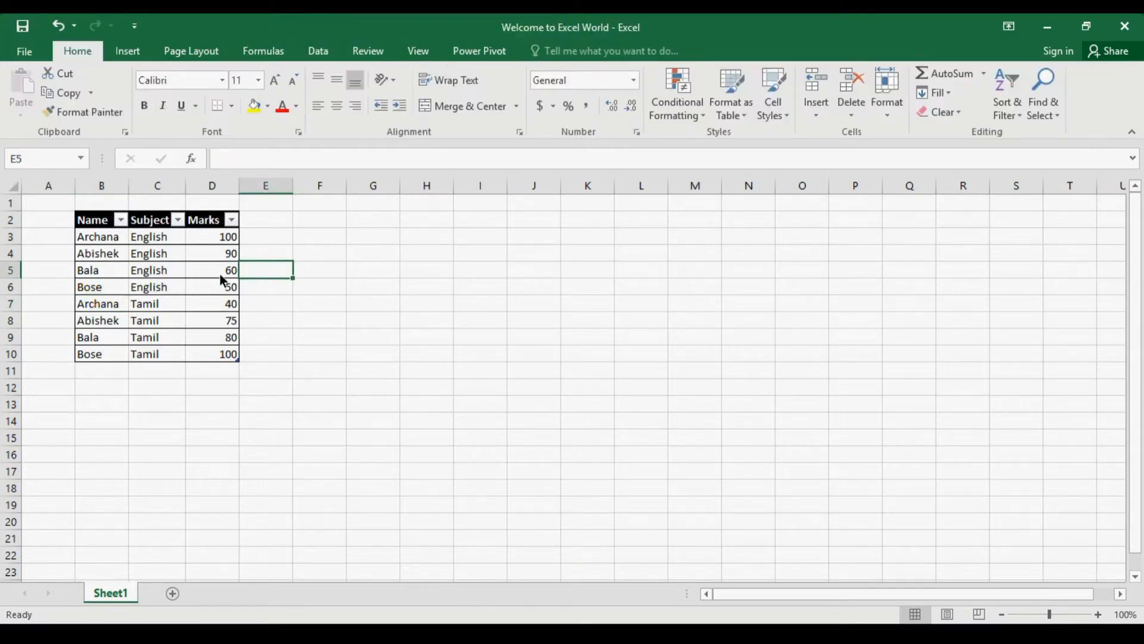
{"action": "left_click", "coordinate": [177, 289]}
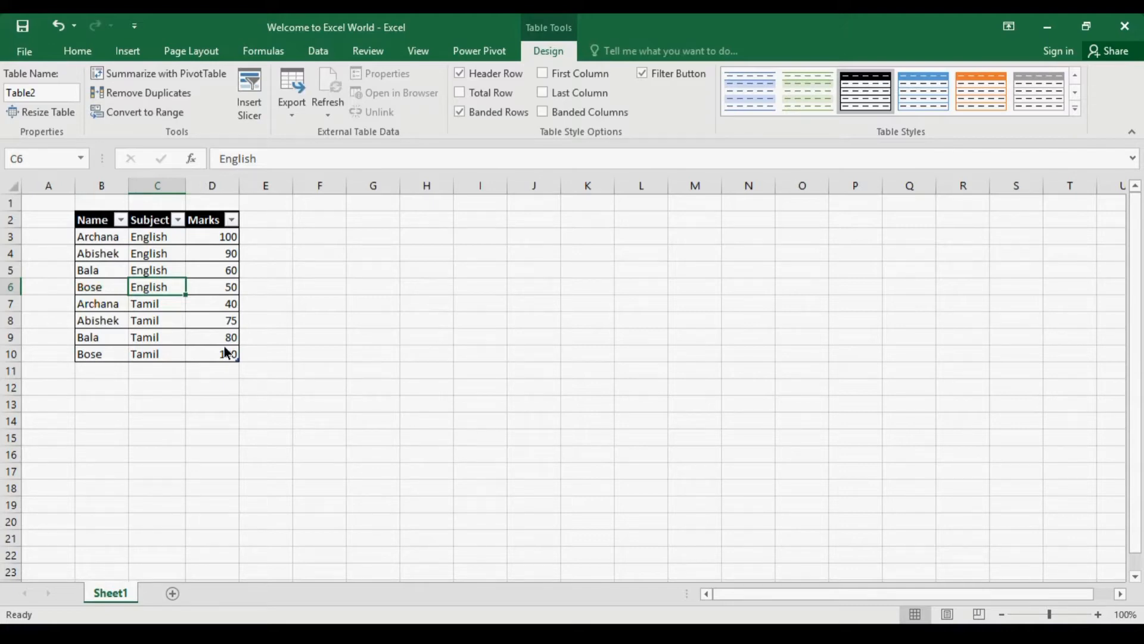
{"action": "left_click", "coordinate": [190, 257]}
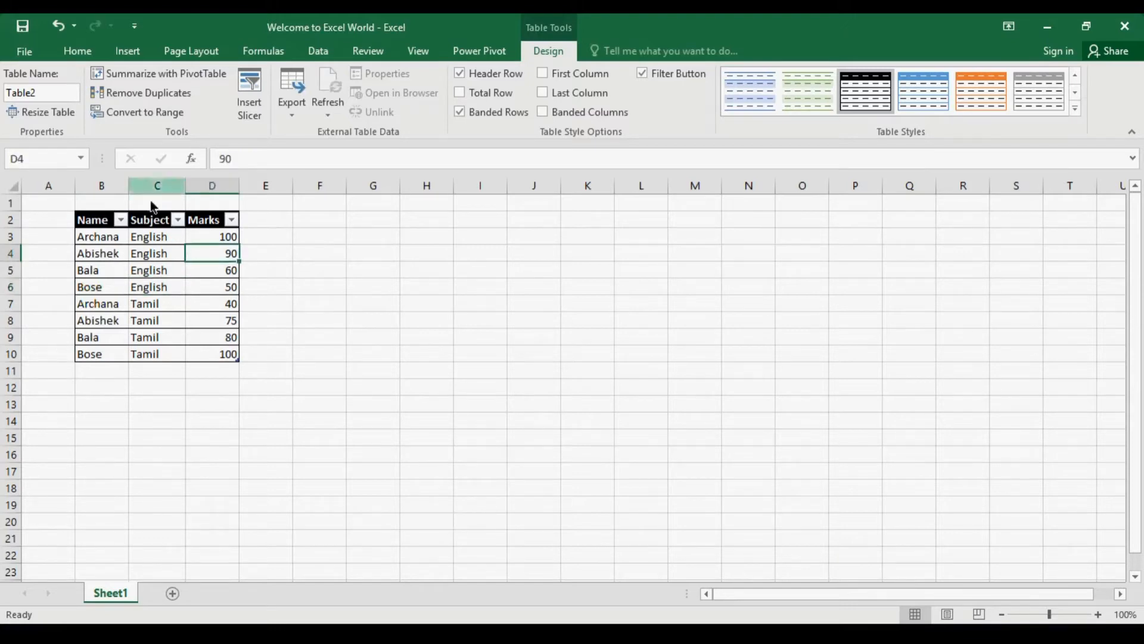
{"action": "left_click", "coordinate": [62, 95]}
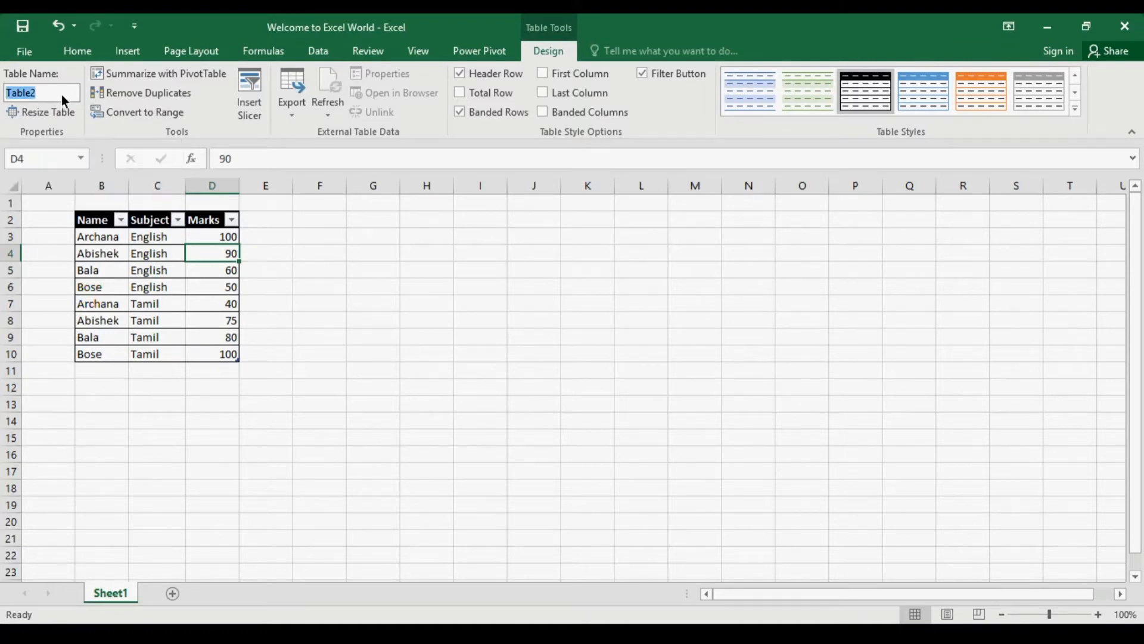
{"action": "left_click", "coordinate": [397, 314]}
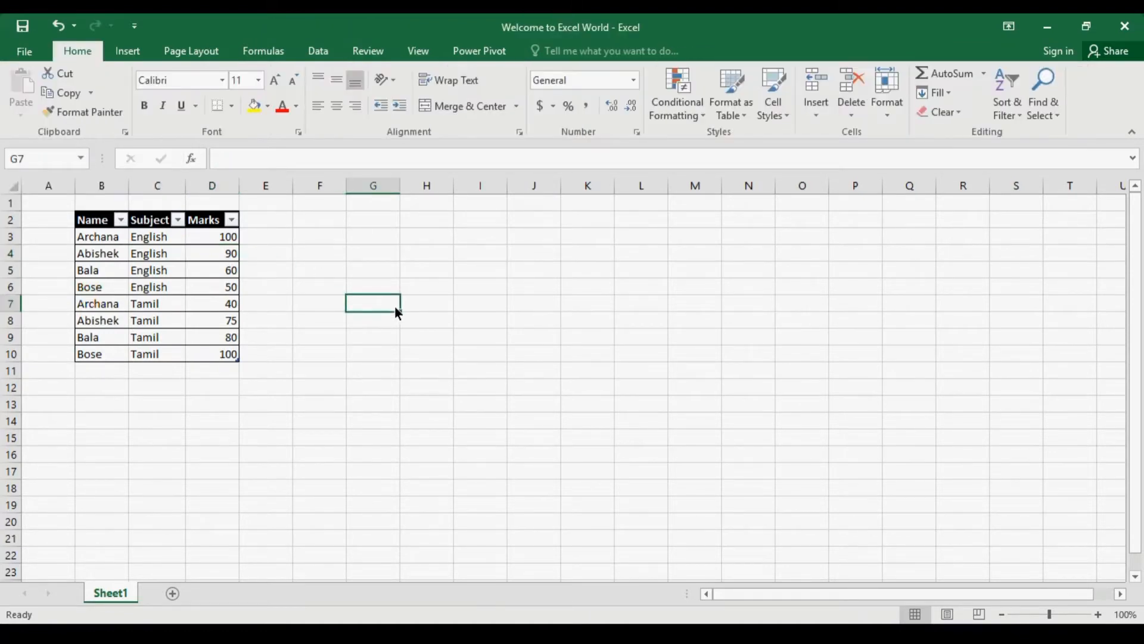
Rename the table as Marks.
{"action": "left_click", "coordinate": [172, 272]}
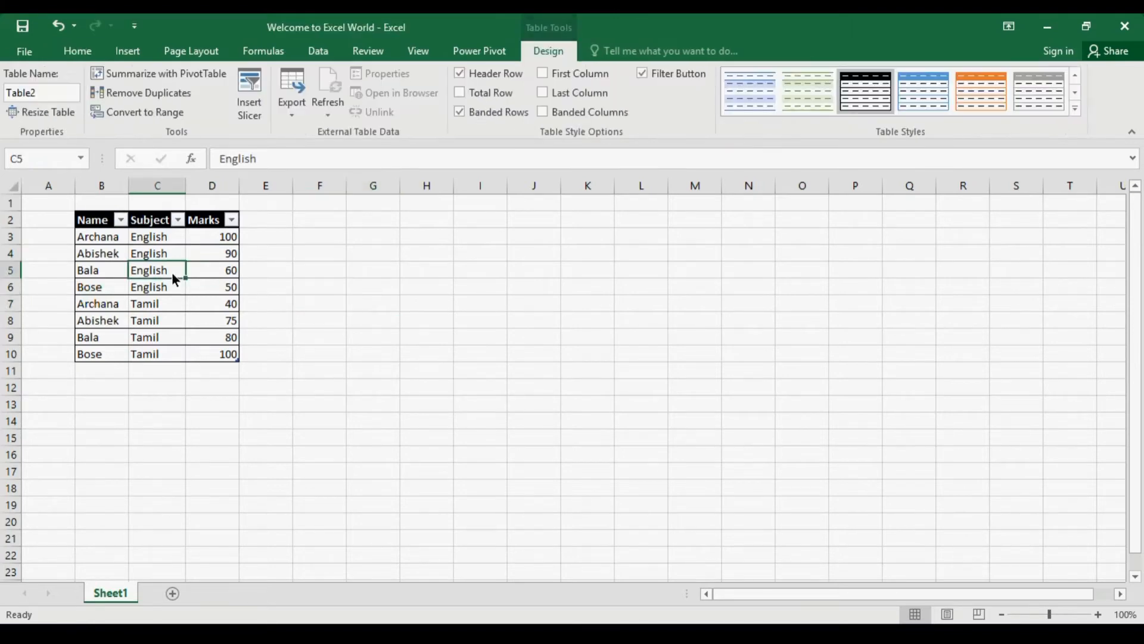
{"action": "left_click", "coordinate": [60, 94]}
{"action": "type", "text": "Marks"}
{"action": "key", "text": "Return"}
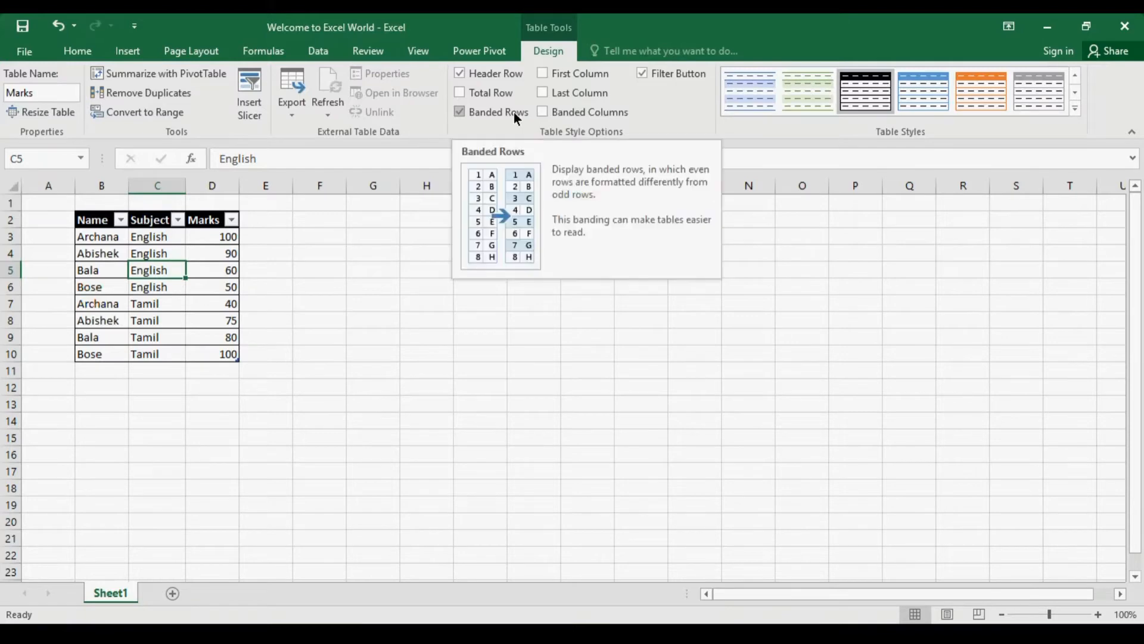
Turn the table's header row off and back on, and add a total row, checking its Marks formula.
{"action": "left_click", "coordinate": [500, 73]}
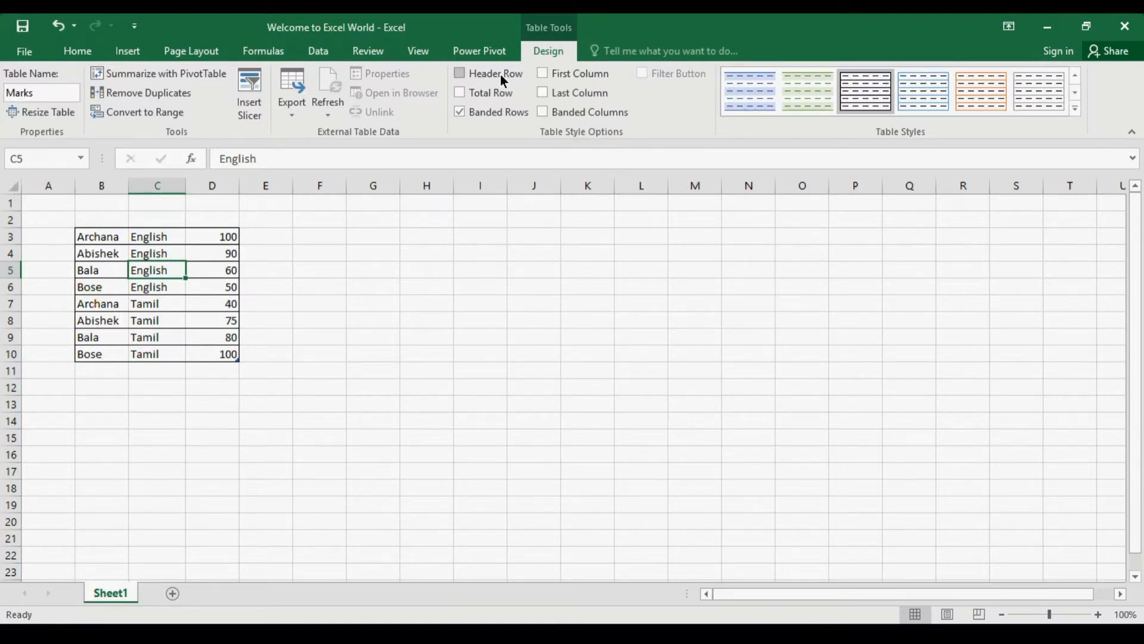
{"action": "left_click", "coordinate": [499, 73]}
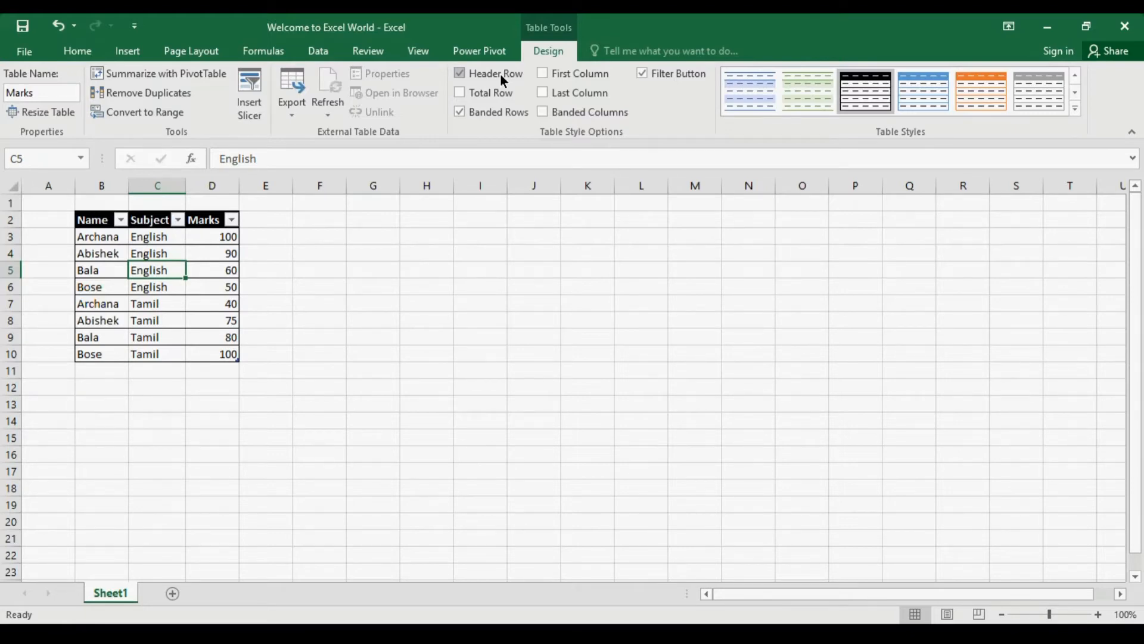
{"action": "left_click", "coordinate": [502, 99]}
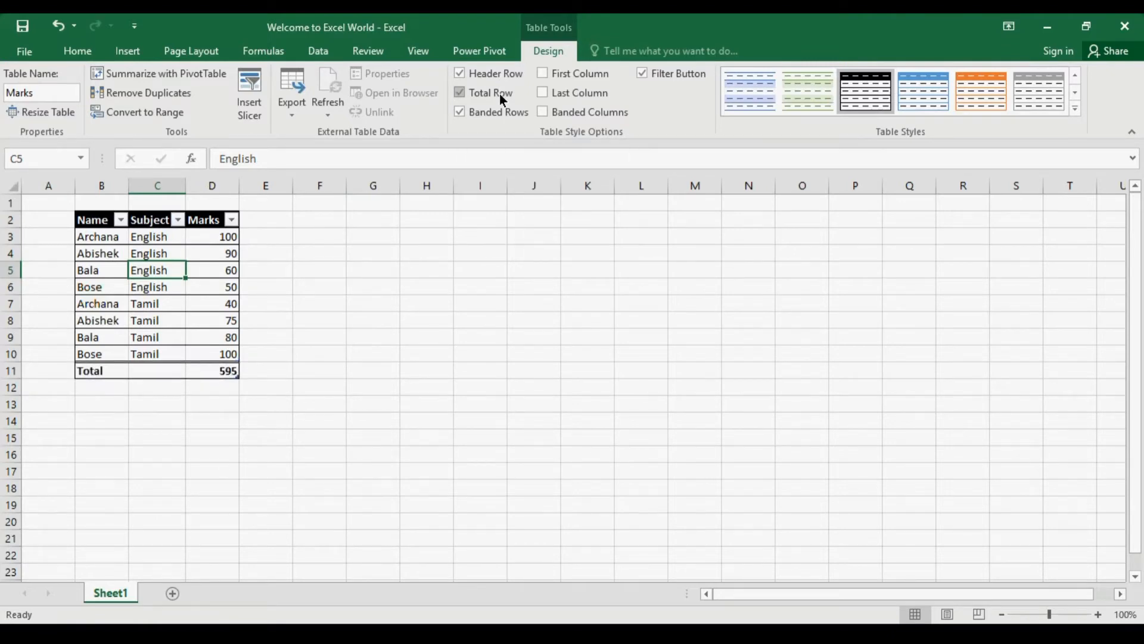
{"action": "left_click_drag", "start_coordinate": [215, 242], "coordinate": [209, 355]}
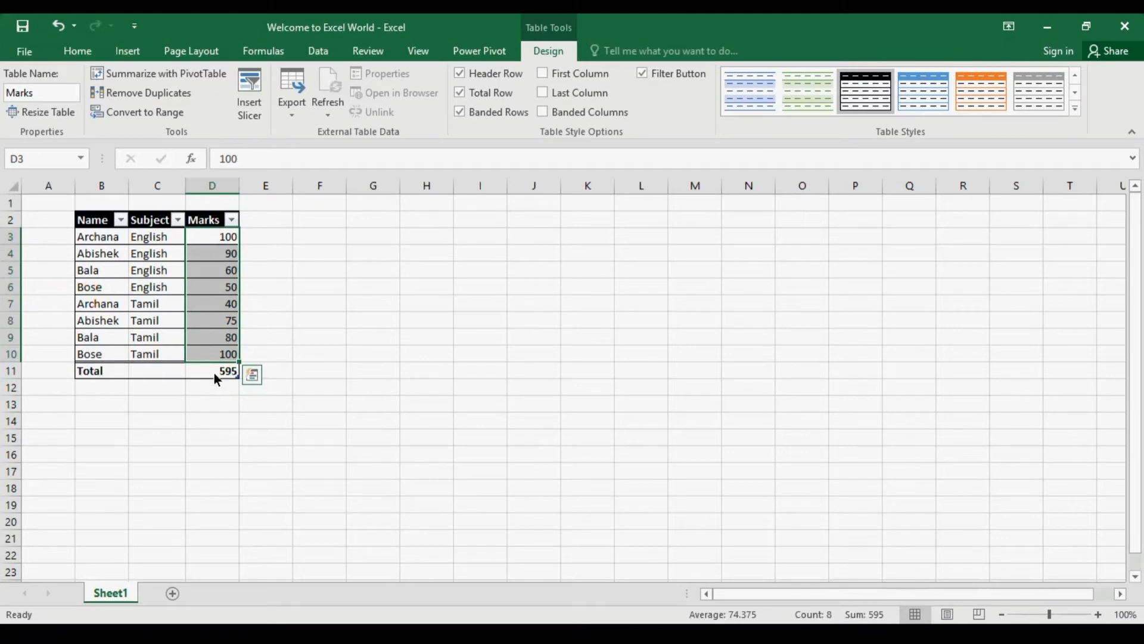
{"action": "left_click", "coordinate": [215, 373]}
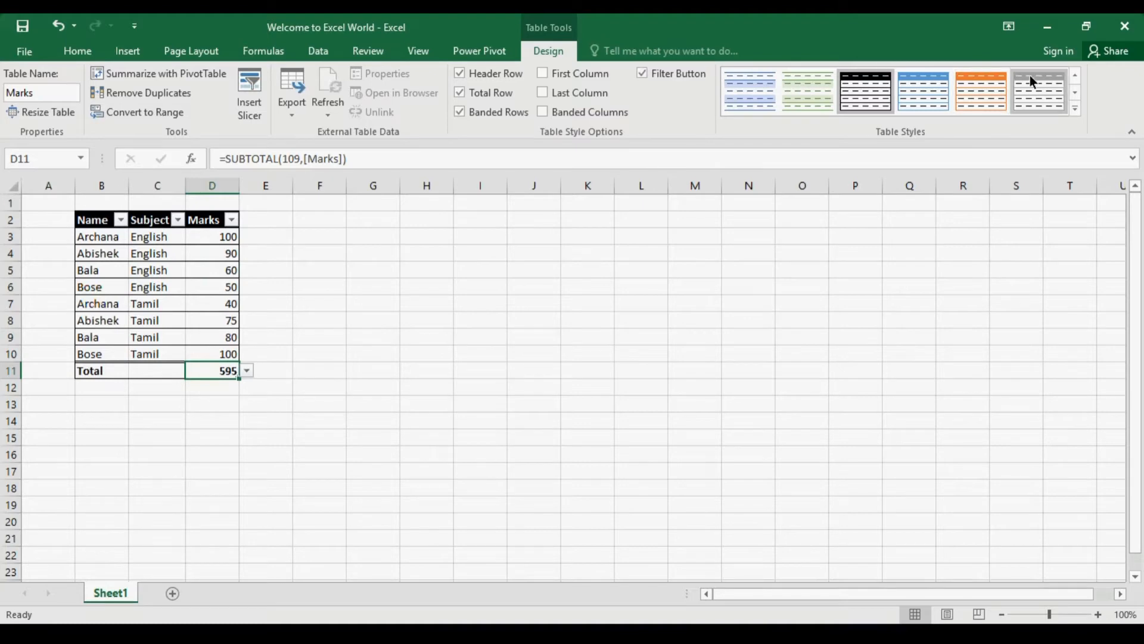
Apply the light black table style with full gridlines and shaded bands.
{"action": "left_click", "coordinate": [1076, 108]}
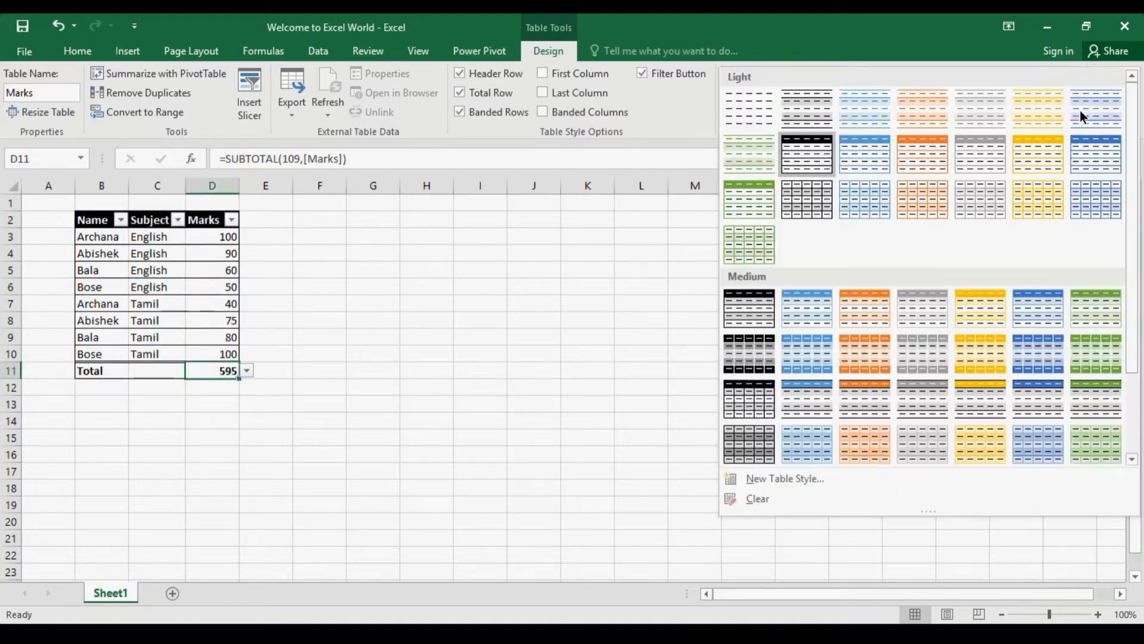
{"action": "left_click", "coordinate": [800, 205]}
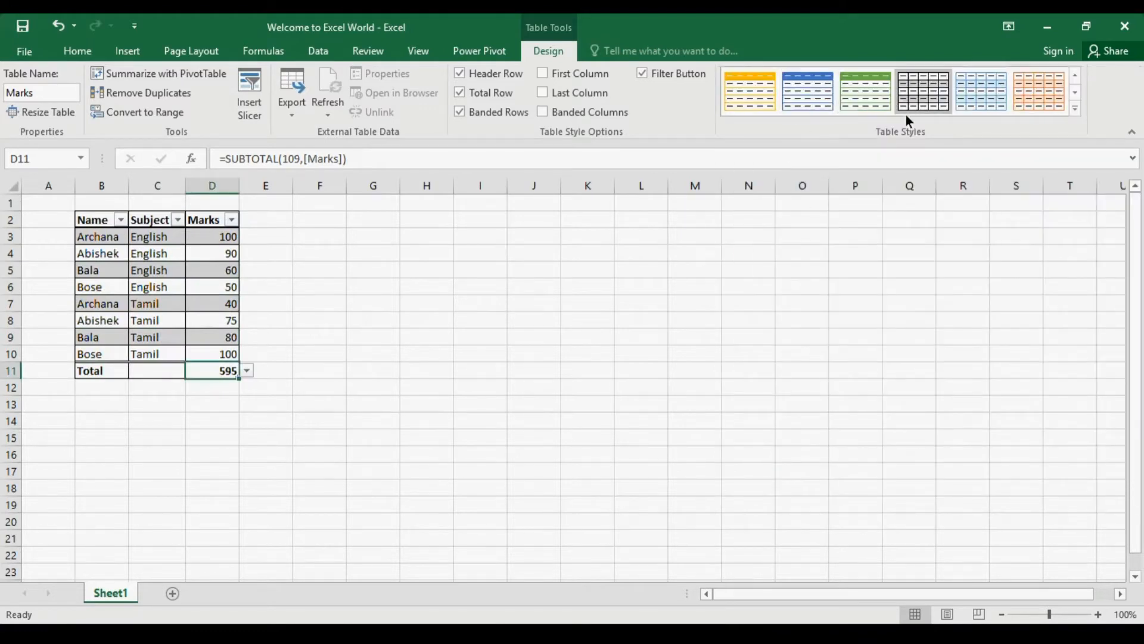
Turn the table's banded rows off and back on twice to compare the row shading.
{"action": "left_click", "coordinate": [501, 113]}
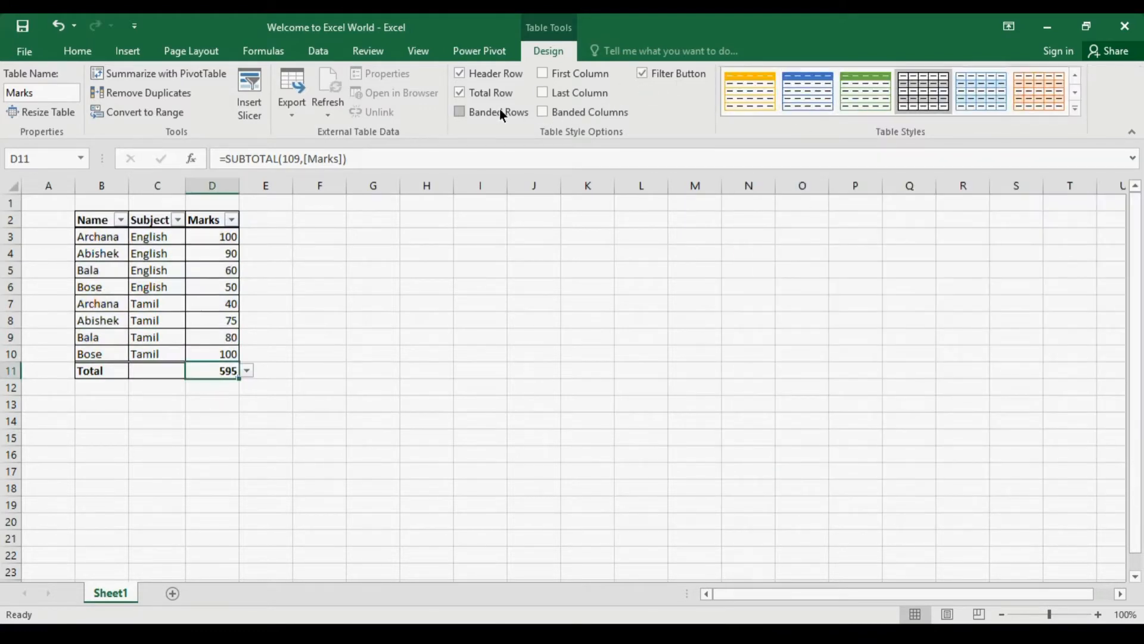
{"action": "left_click", "coordinate": [501, 113]}
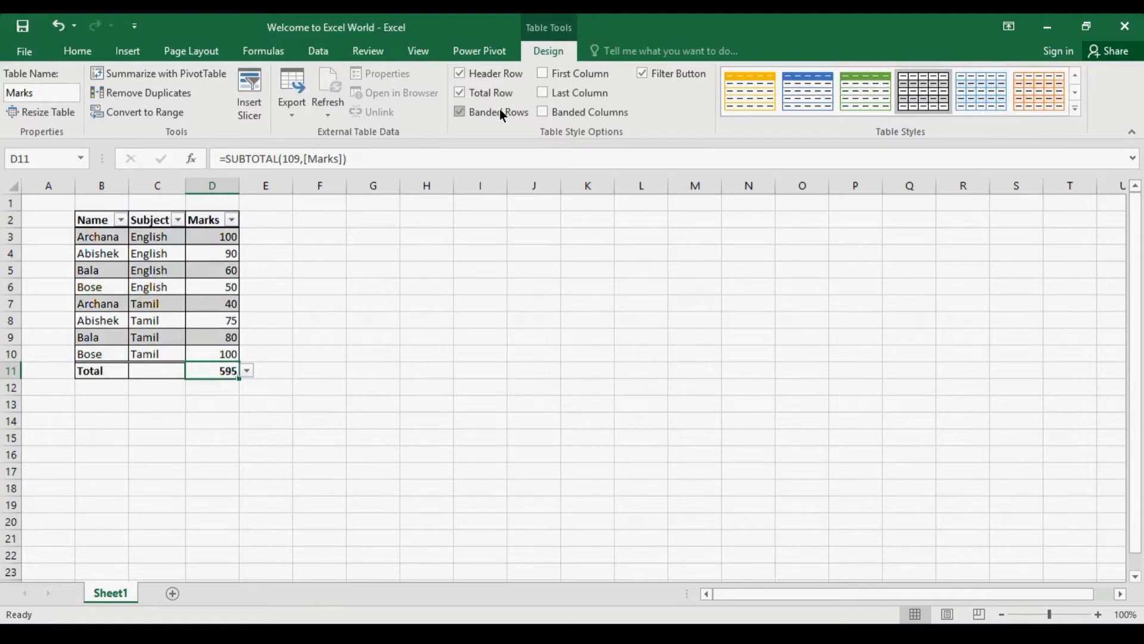
{"action": "left_click", "coordinate": [500, 112]}
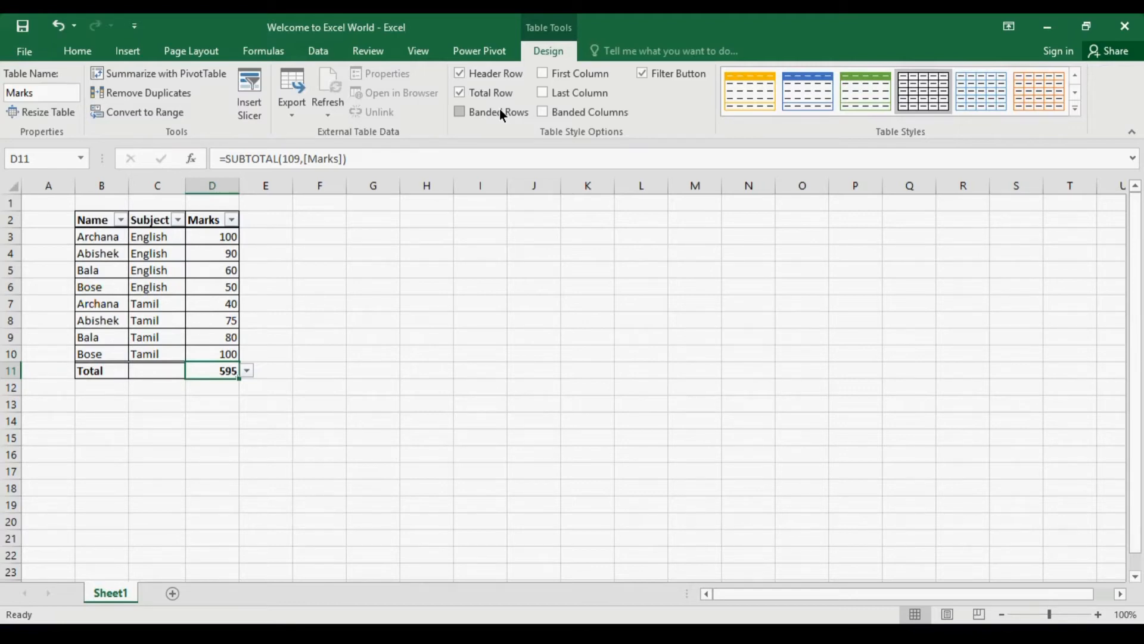
{"action": "left_click", "coordinate": [501, 113]}
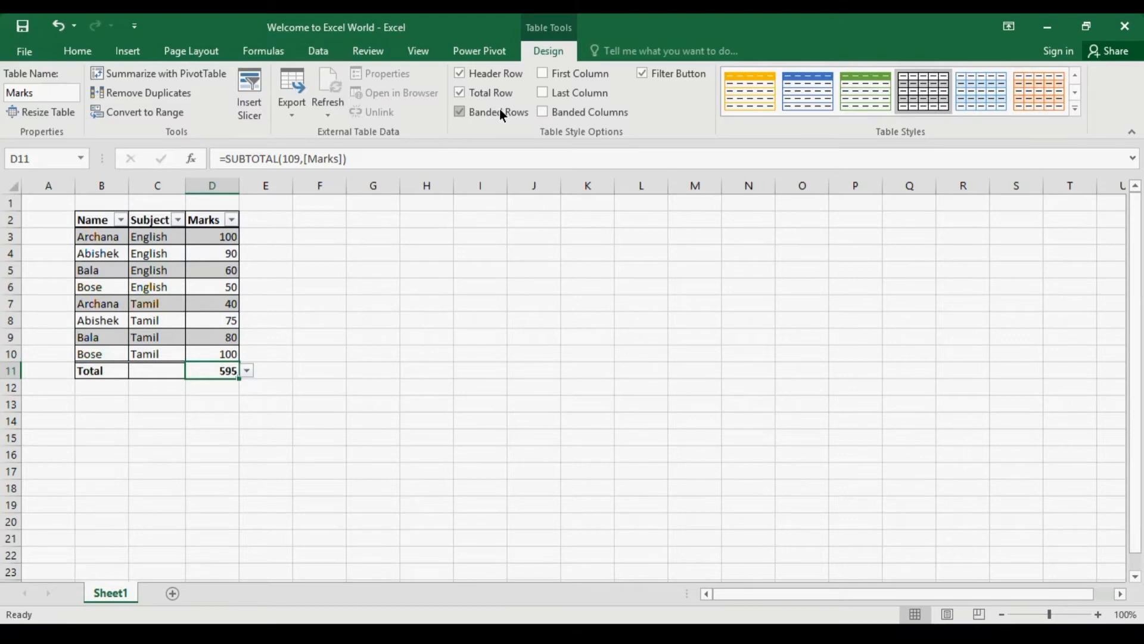
Try the First Column emphasis with the header row switched off and on, and remove the emphasis again.
{"action": "left_click", "coordinate": [574, 73]}
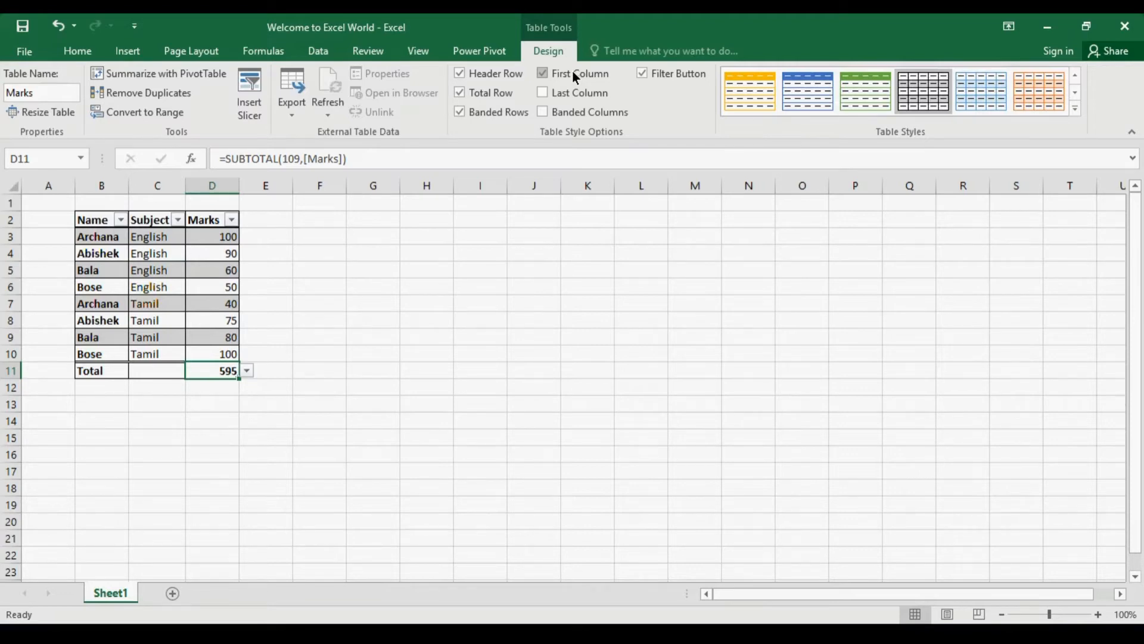
{"action": "left_click", "coordinate": [514, 73]}
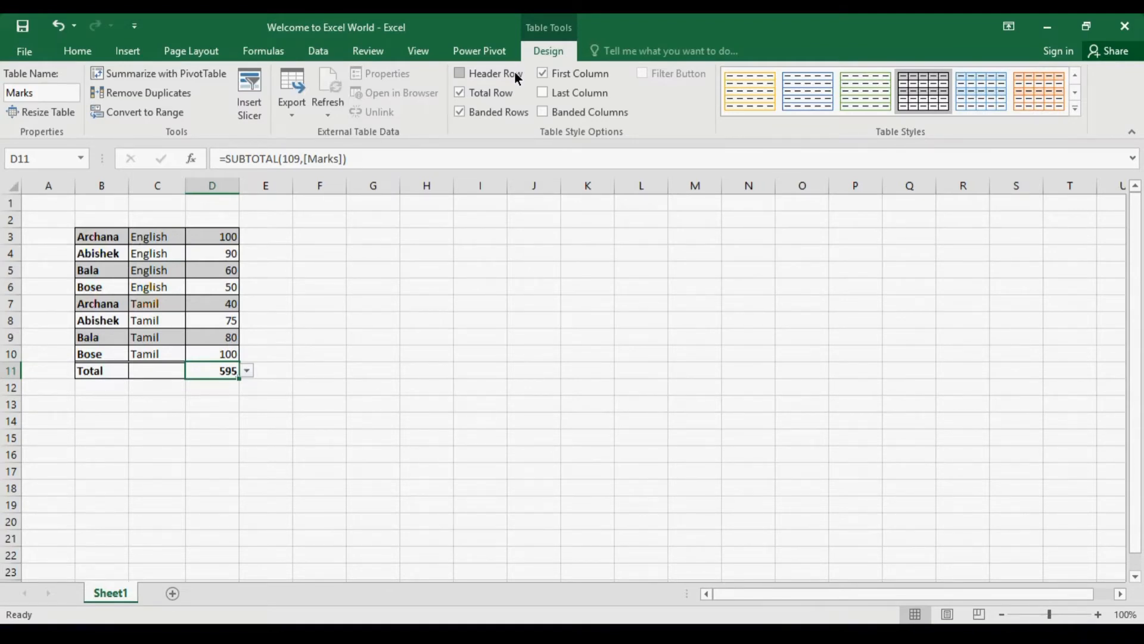
{"action": "left_click", "coordinate": [515, 74]}
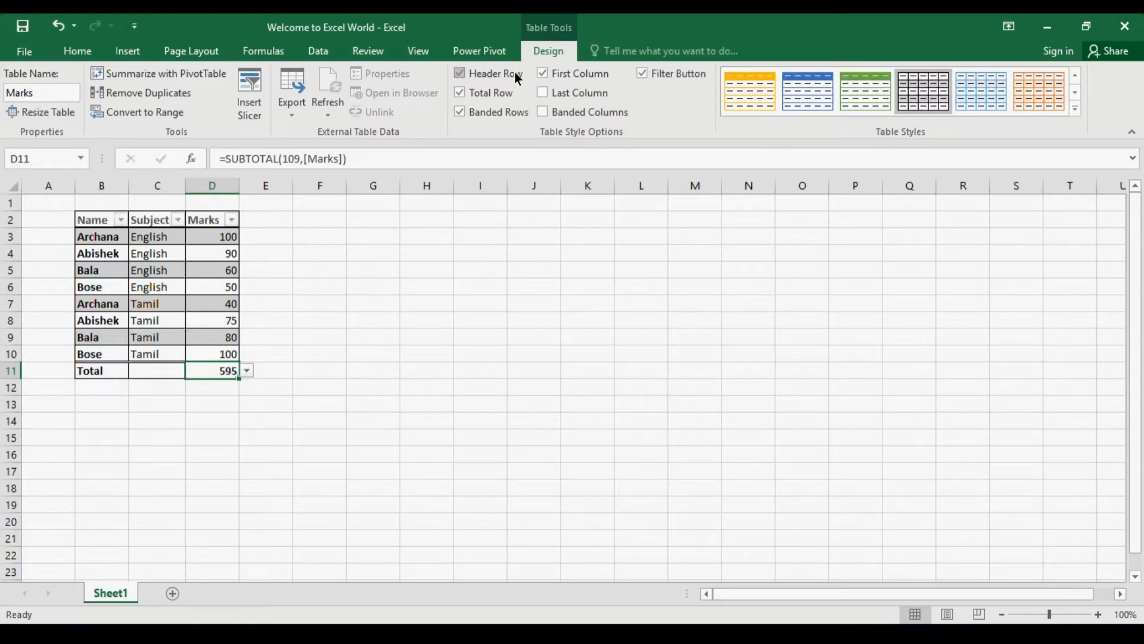
{"action": "left_click", "coordinate": [552, 76]}
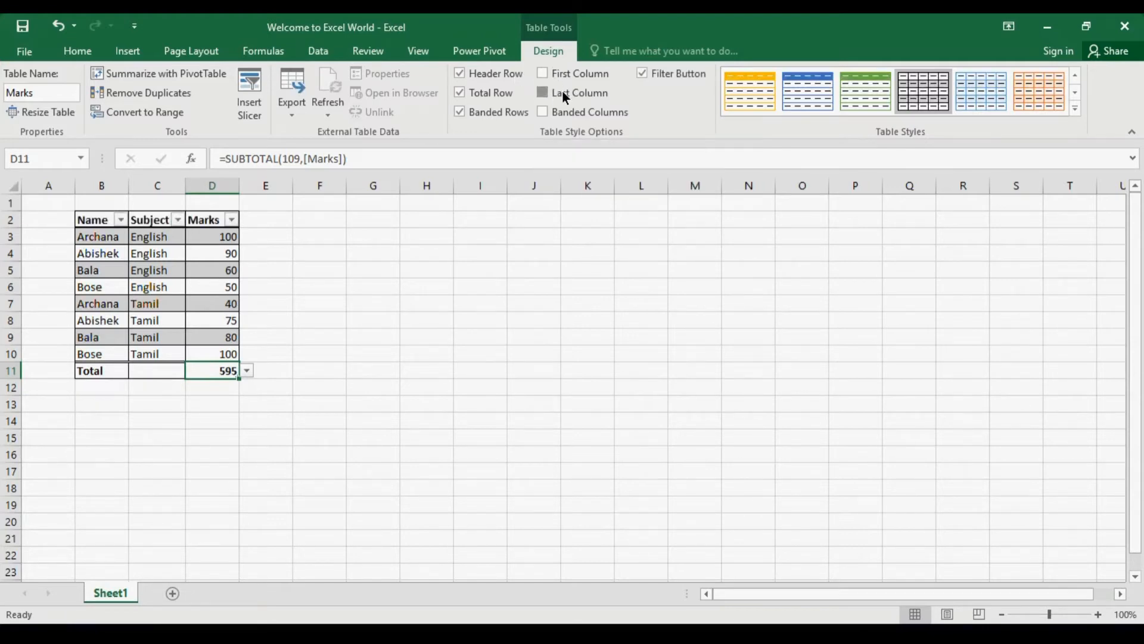
Try the Last Column emphasis on and off again, and turn off the table's banded rows.
{"action": "left_click", "coordinate": [564, 93]}
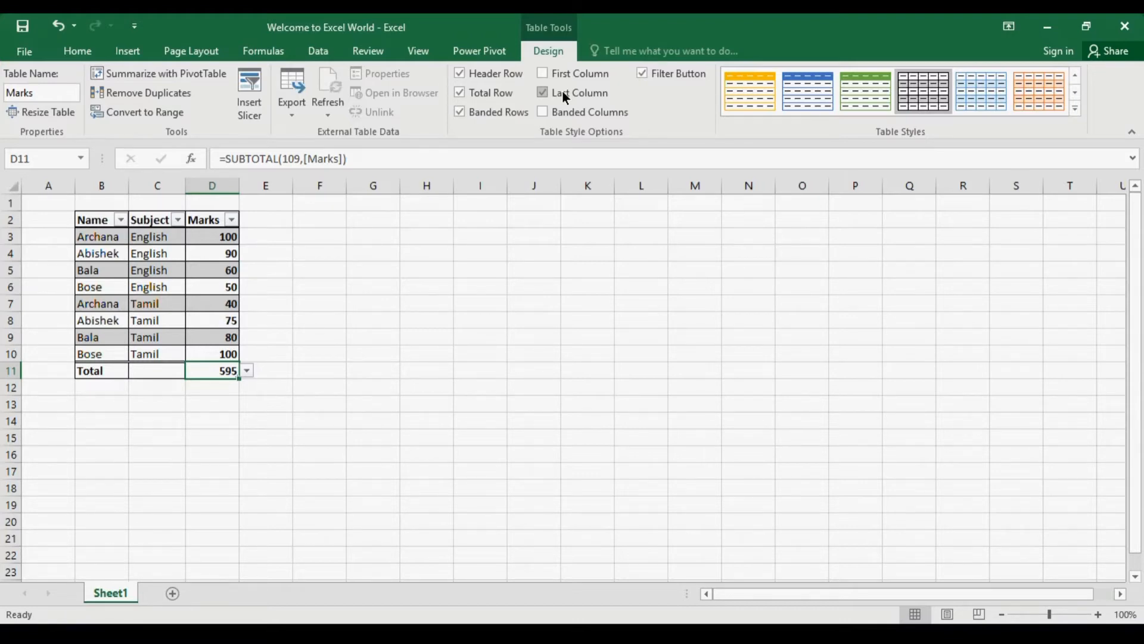
{"action": "left_click", "coordinate": [562, 92]}
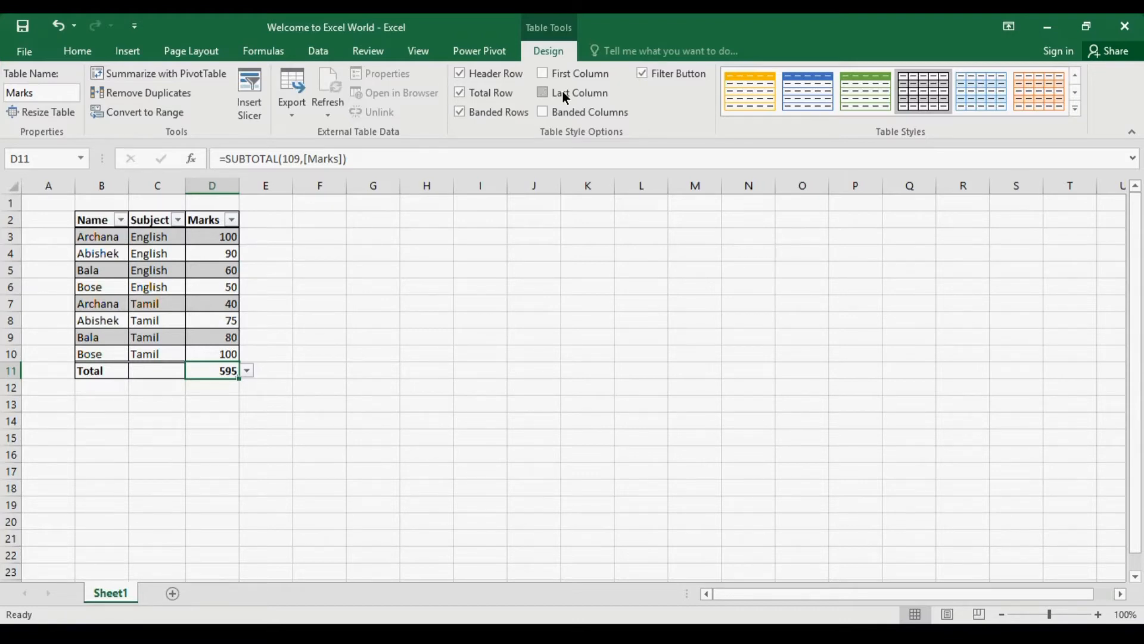
{"action": "left_click", "coordinate": [522, 119]}
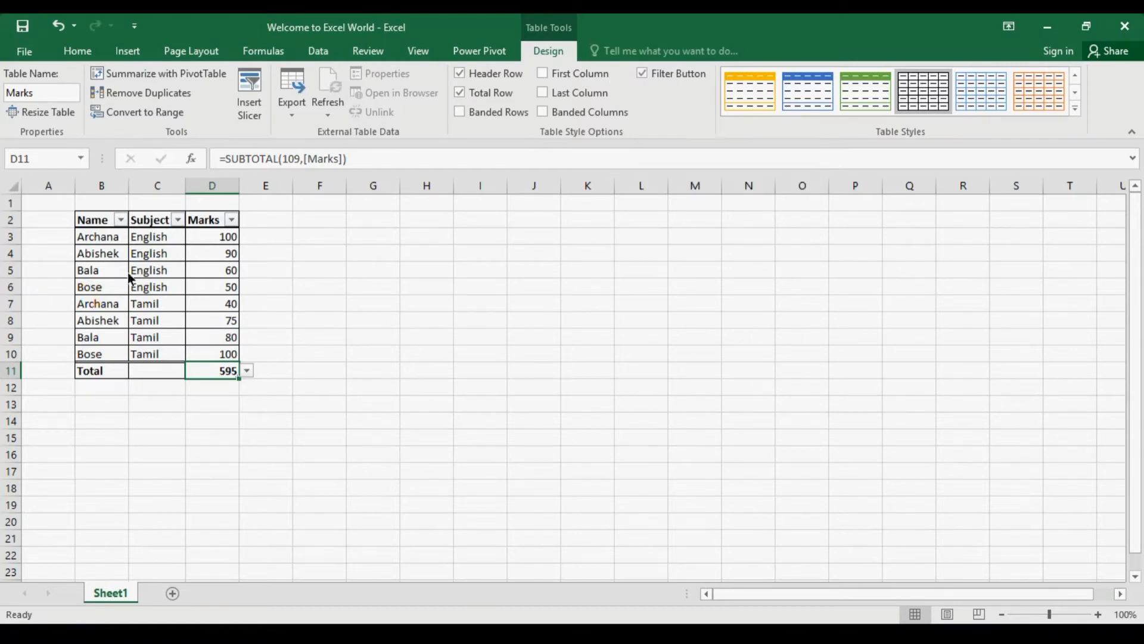
Filter the table's Name column to show only the student named in cell B7.
{"action": "left_click", "coordinate": [109, 304]}
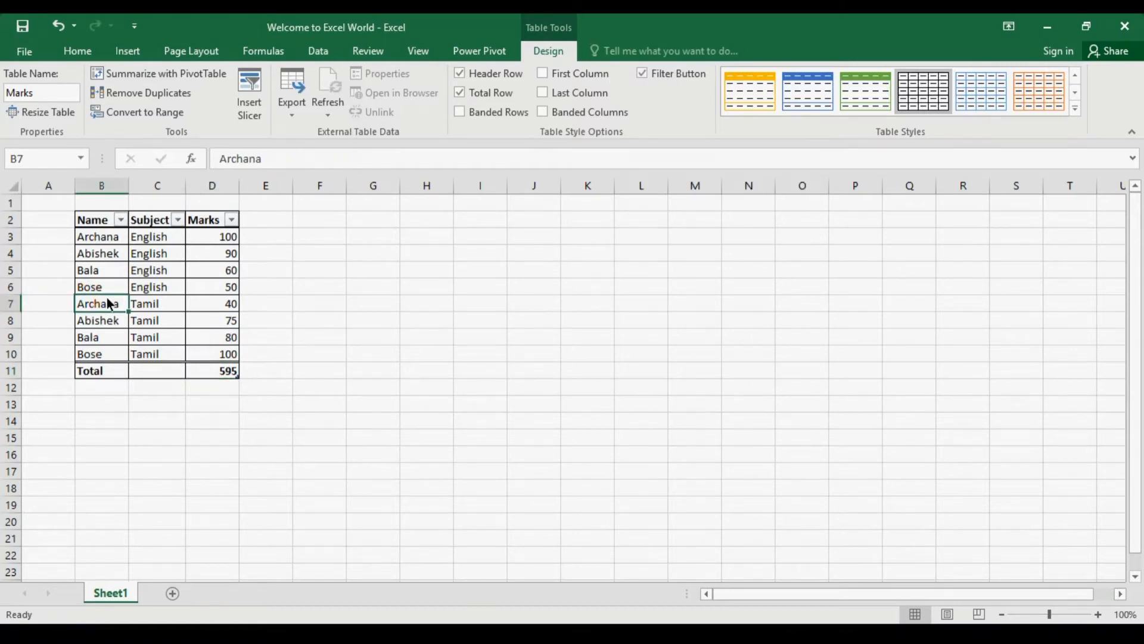
{"action": "left_click", "coordinate": [120, 220]}
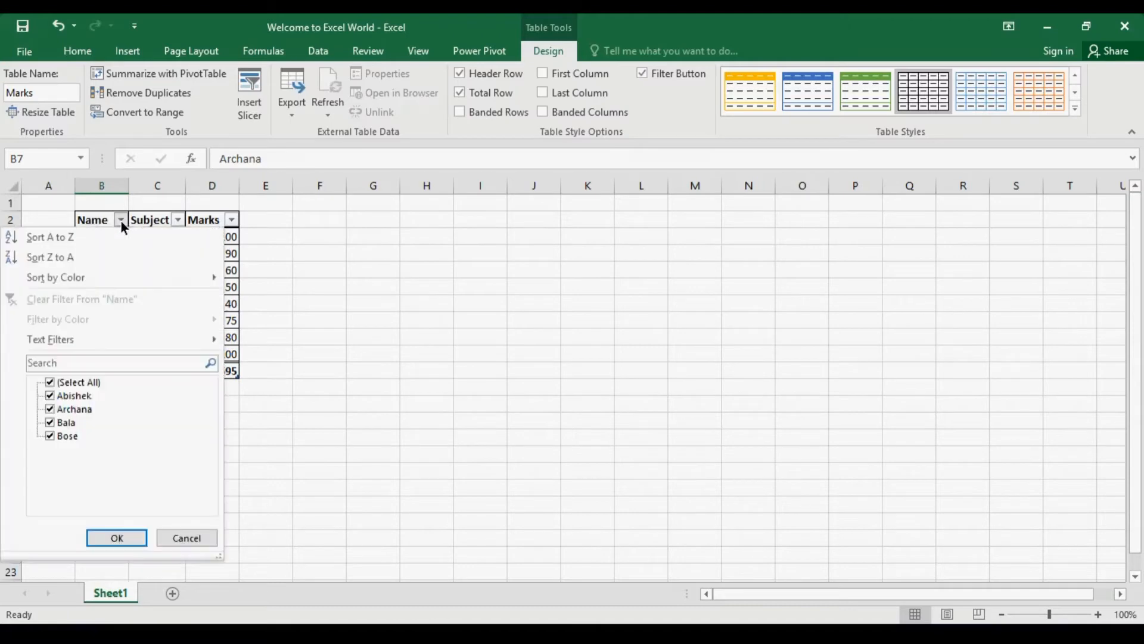
{"action": "left_click", "coordinate": [91, 382]}
{"action": "left_click", "coordinate": [80, 410]}
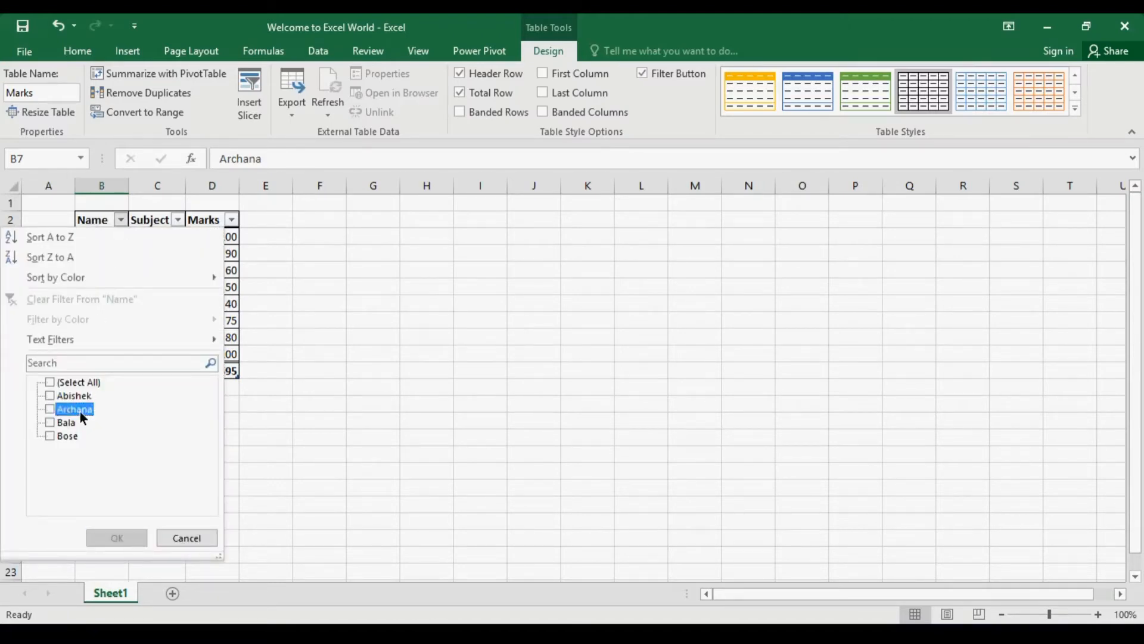
{"action": "left_click", "coordinate": [109, 538]}
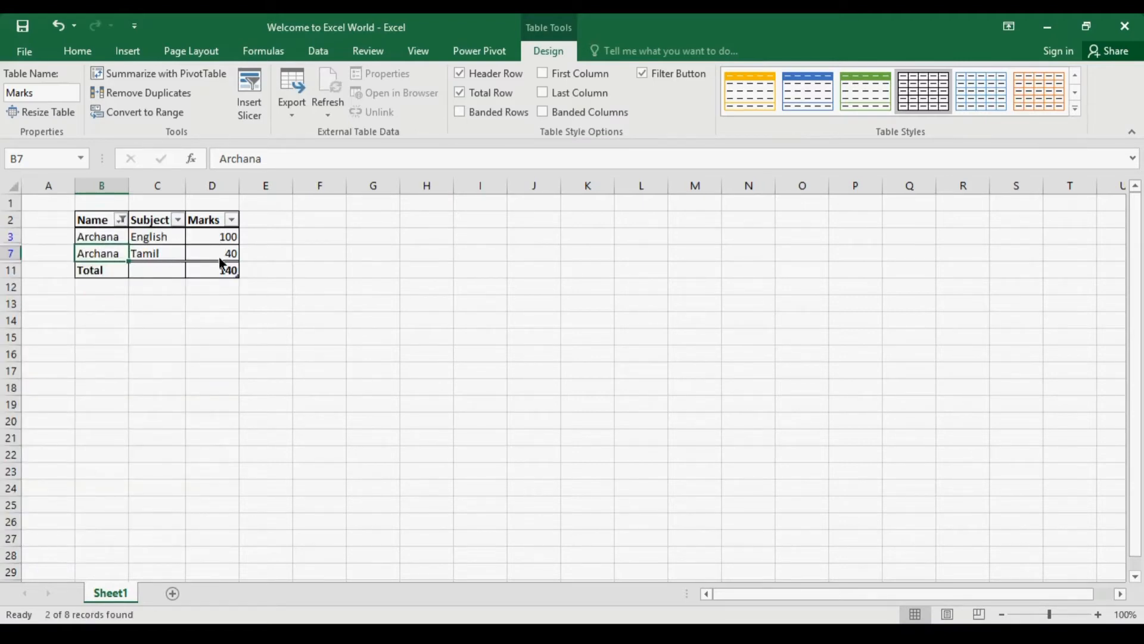
Clear the filter from the Name column to show all students again.
{"action": "left_click", "coordinate": [121, 220]}
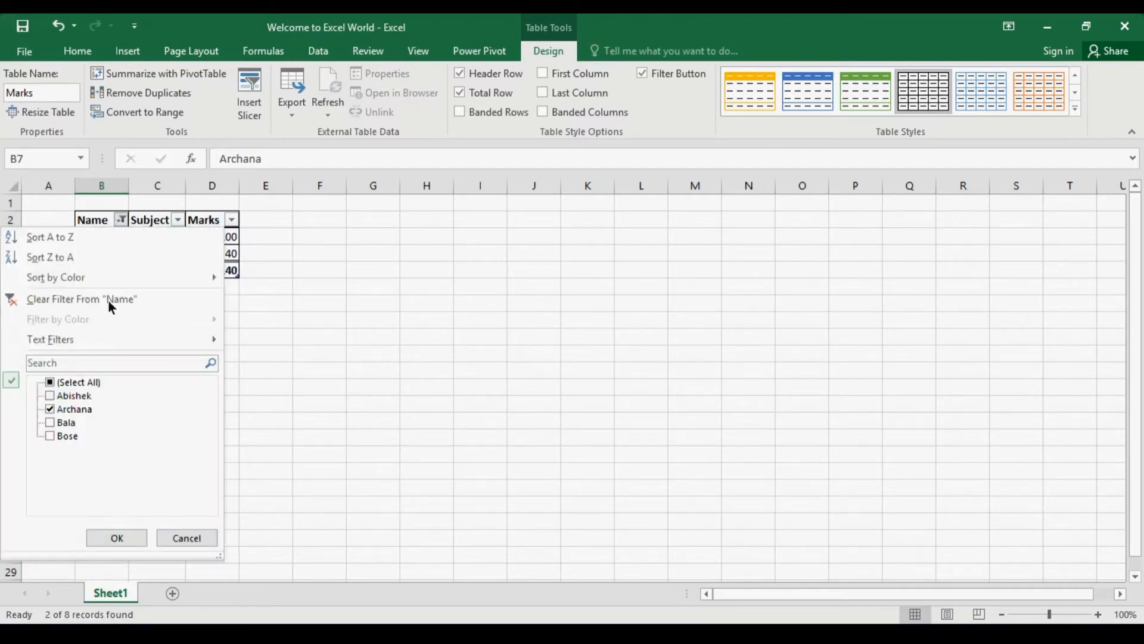
{"action": "left_click", "coordinate": [93, 384]}
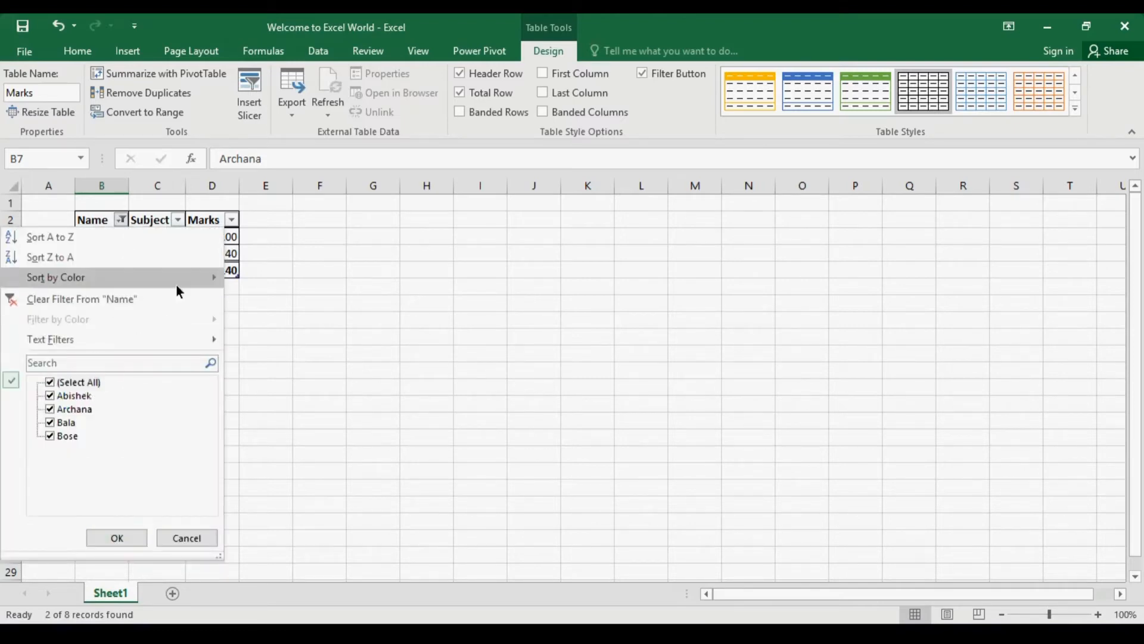
{"action": "left_click", "coordinate": [179, 301]}
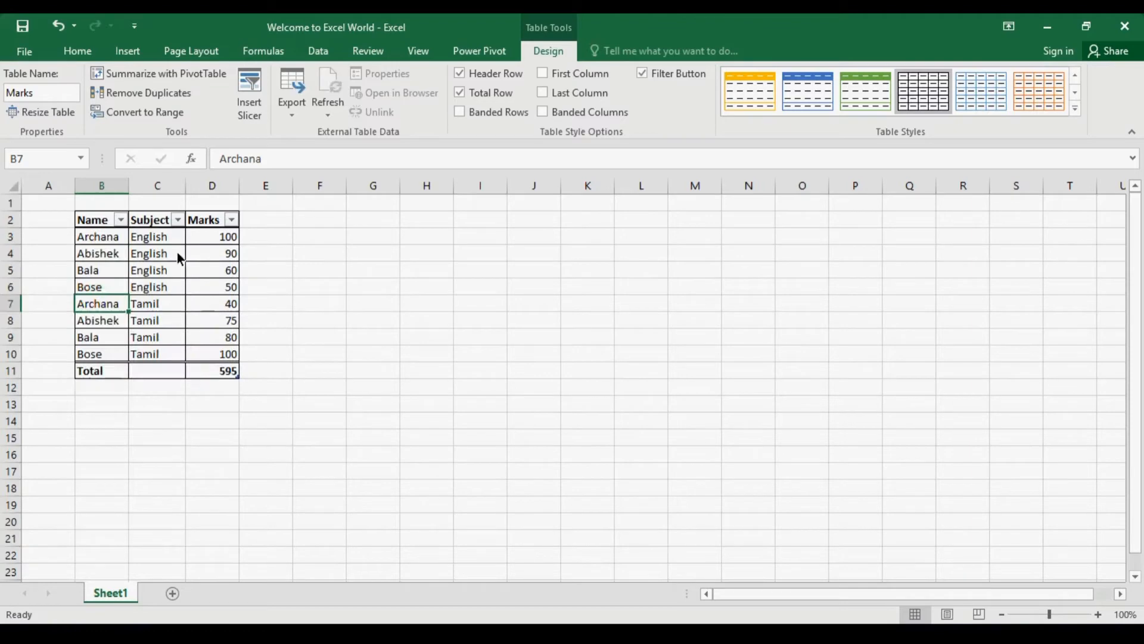
Filter the Subject column to English only, and clear that filter again.
{"action": "left_click", "coordinate": [180, 222]}
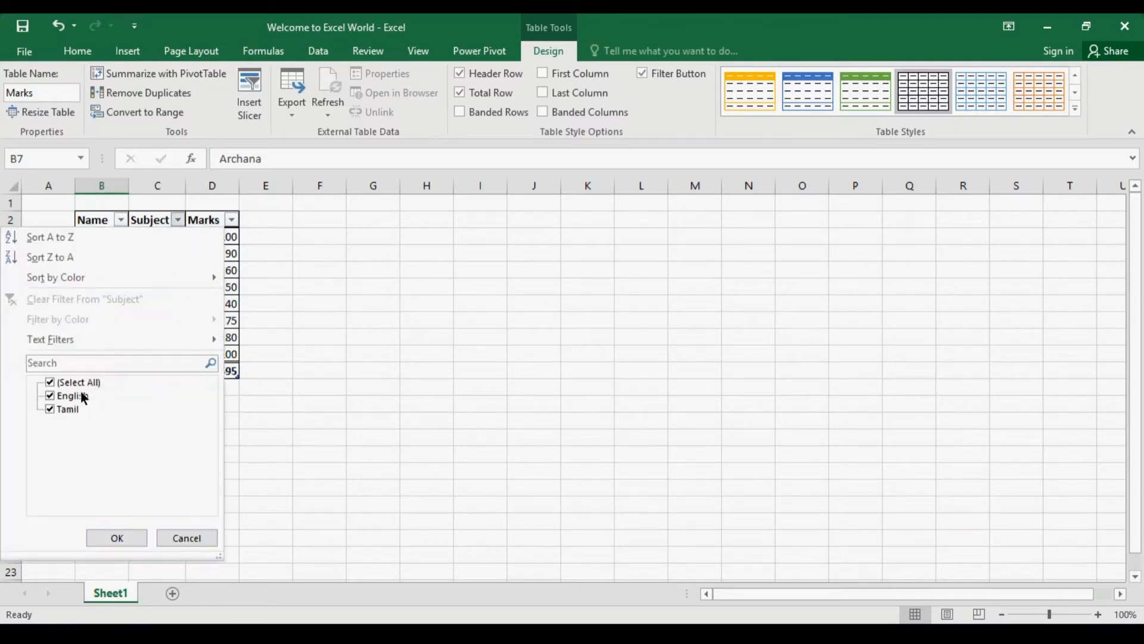
{"action": "left_click", "coordinate": [67, 407]}
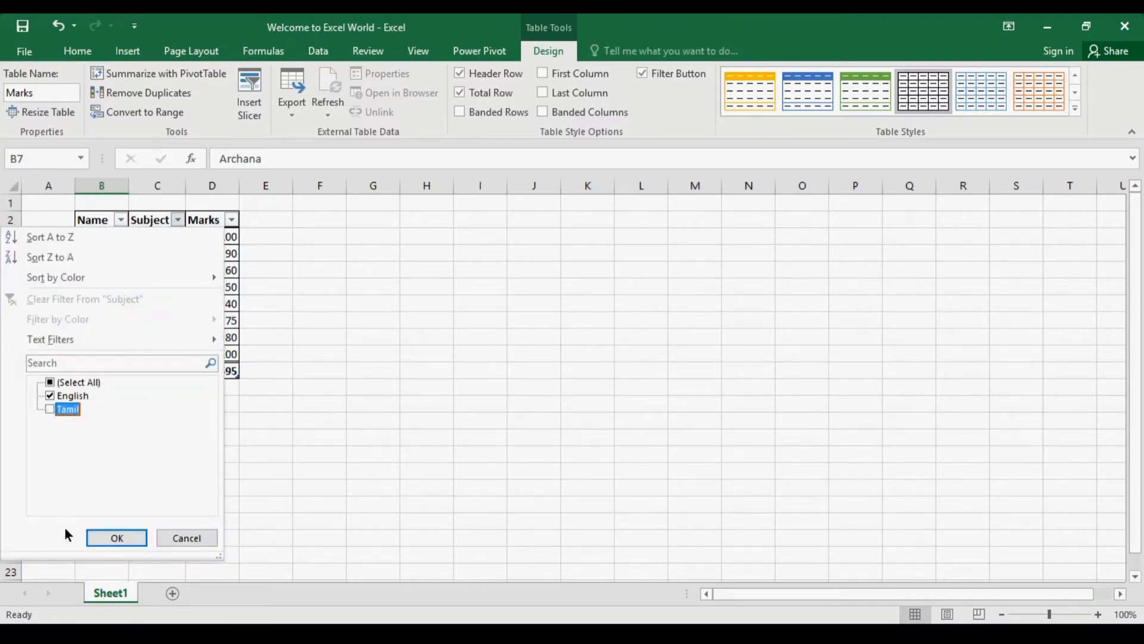
{"action": "left_click", "coordinate": [116, 542]}
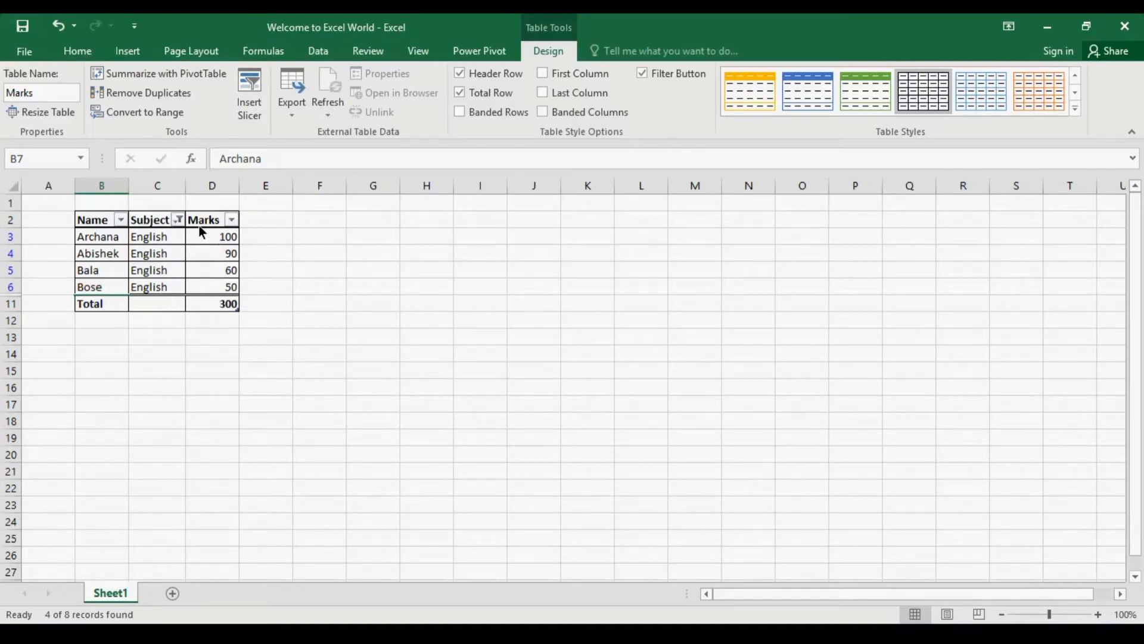
{"action": "left_click", "coordinate": [183, 223]}
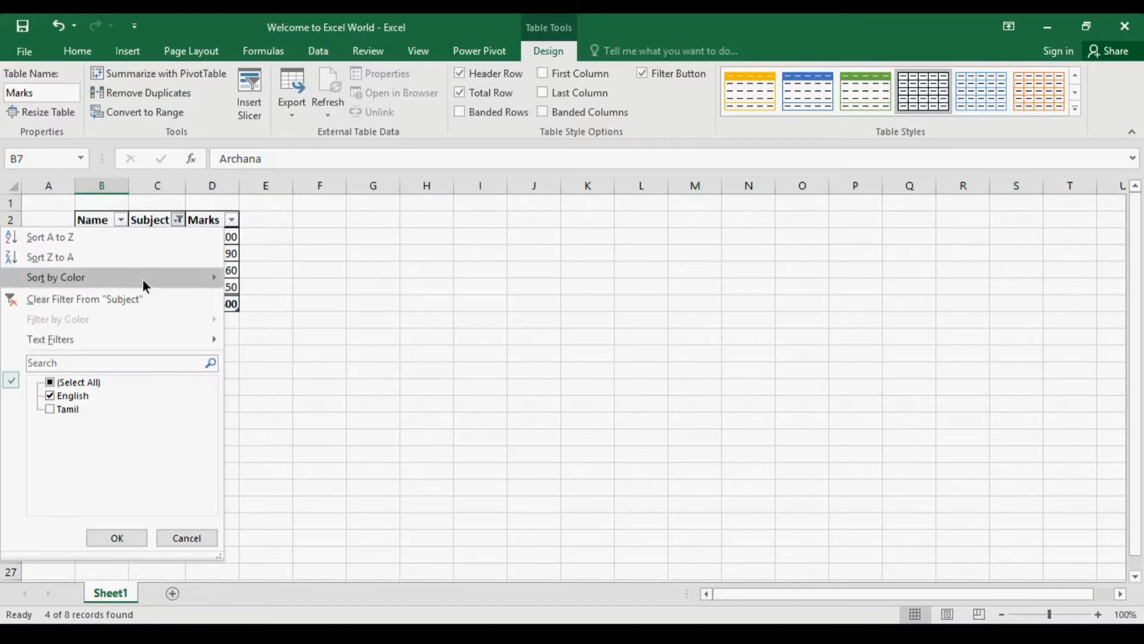
{"action": "left_click", "coordinate": [142, 298]}
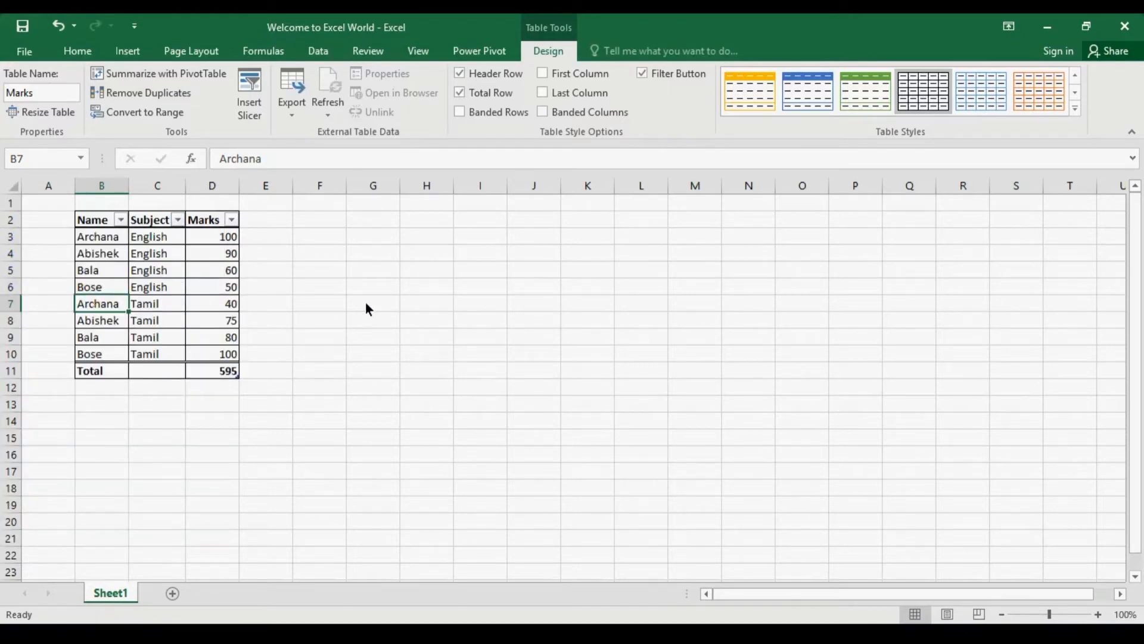
Toggle the header filter buttons off and on repeatedly, and leave them turned off.
{"action": "left_click", "coordinate": [673, 71]}
{"action": "left_click", "coordinate": [675, 74]}
{"action": "left_click", "coordinate": [676, 76]}
{"action": "left_click", "coordinate": [676, 75]}
{"action": "left_click", "coordinate": [676, 76]}
Go through the total row's cells and set the Name column's total in B11 to Count.
{"action": "left_click", "coordinate": [220, 372]}
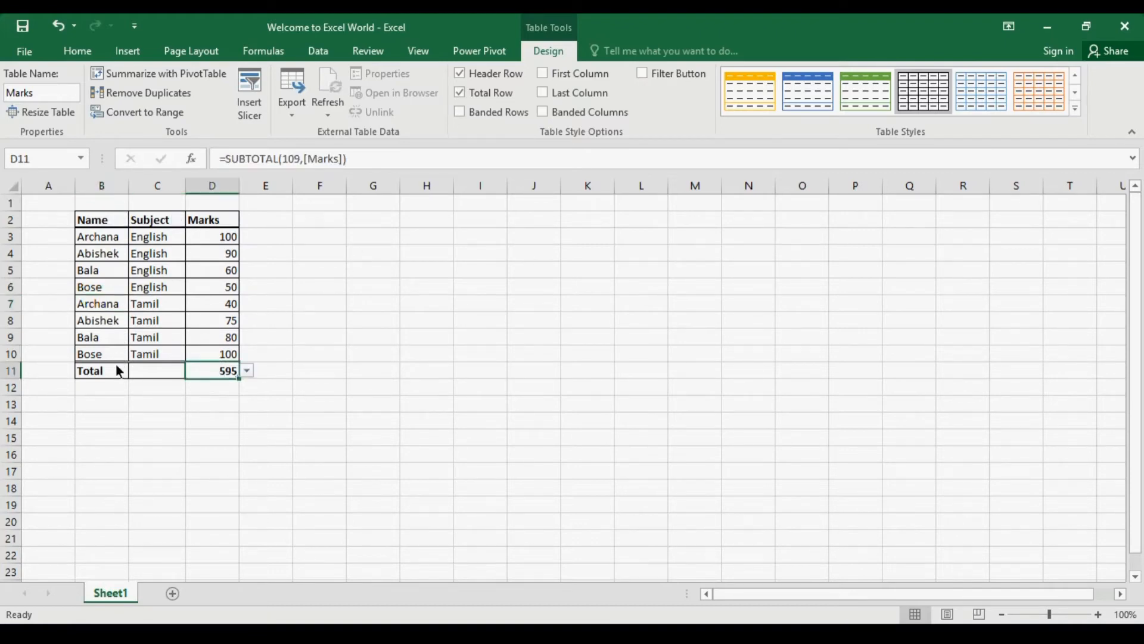
{"action": "left_click", "coordinate": [163, 381]}
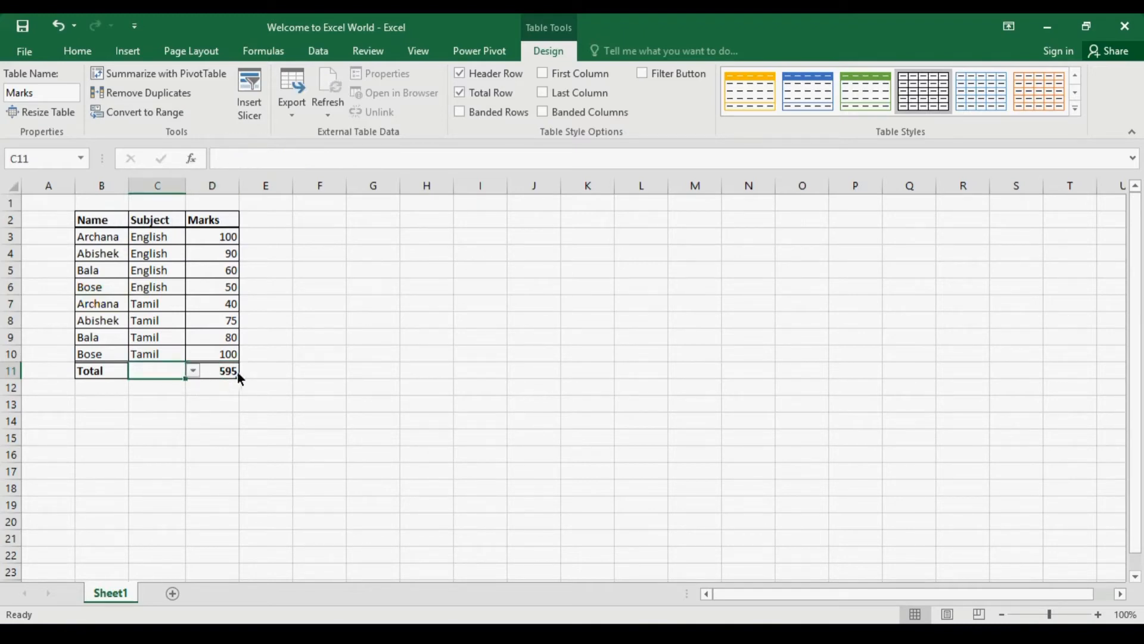
{"action": "left_click", "coordinate": [102, 376]}
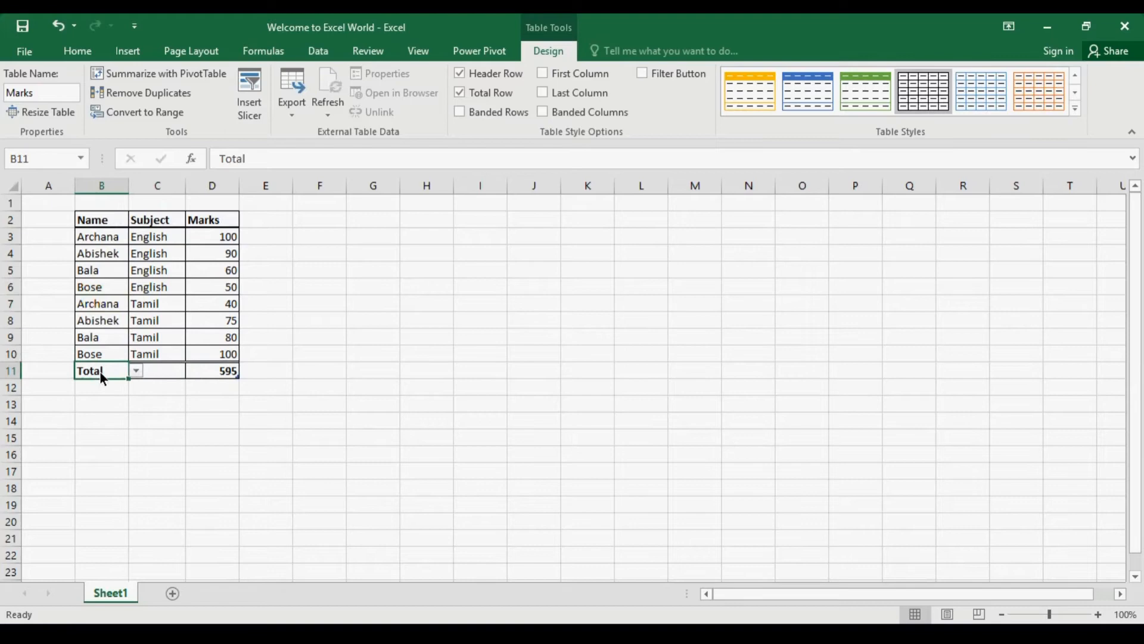
{"action": "left_click", "coordinate": [136, 372]}
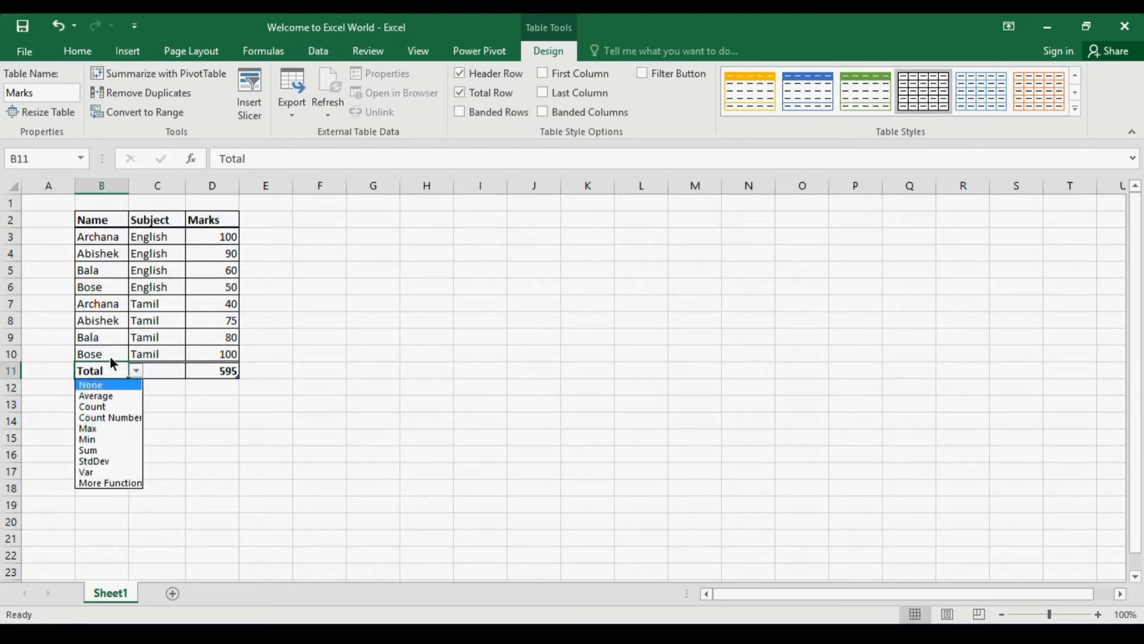
{"action": "left_click", "coordinate": [115, 407]}
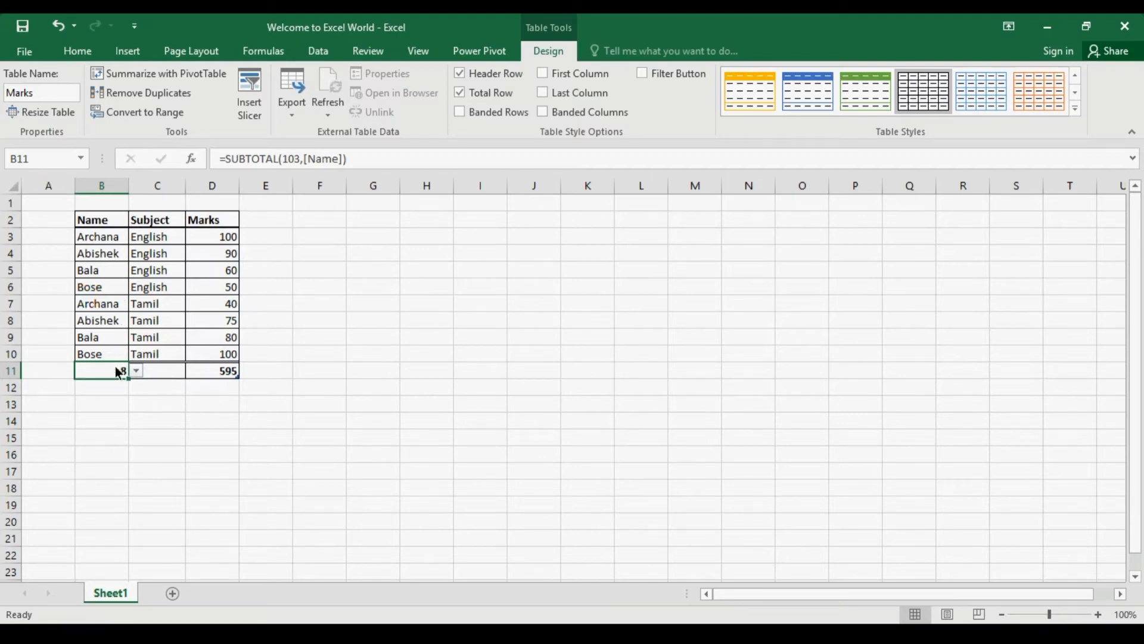
Try the StdDev function for the Name column's total in B11, and replace it with Count Numbers.
{"action": "left_click", "coordinate": [136, 372]}
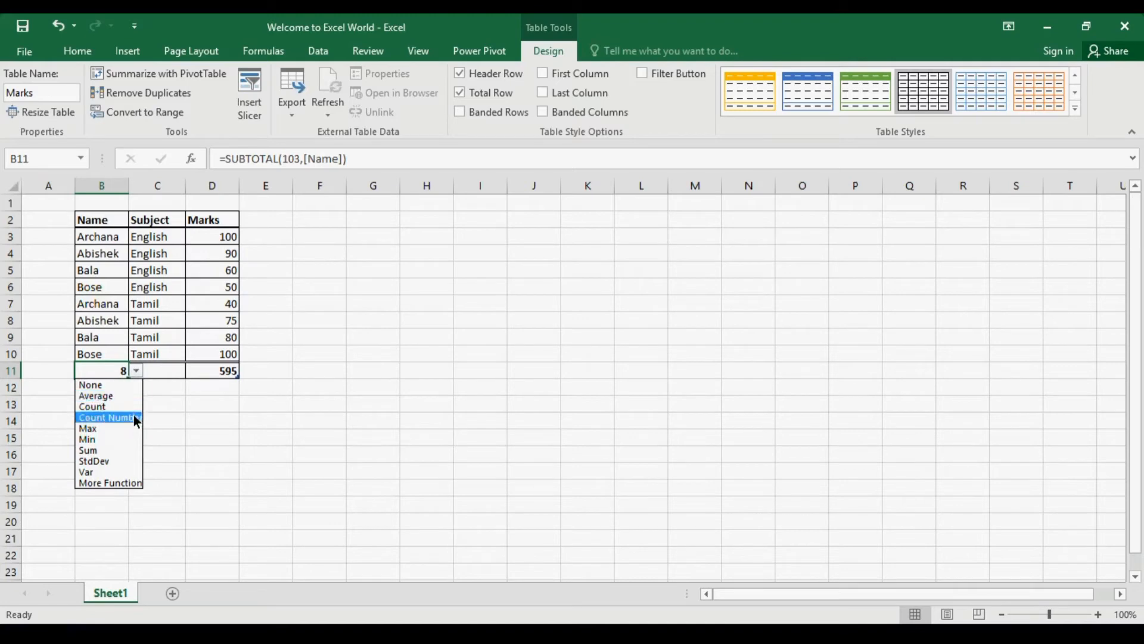
{"action": "left_click", "coordinate": [130, 459]}
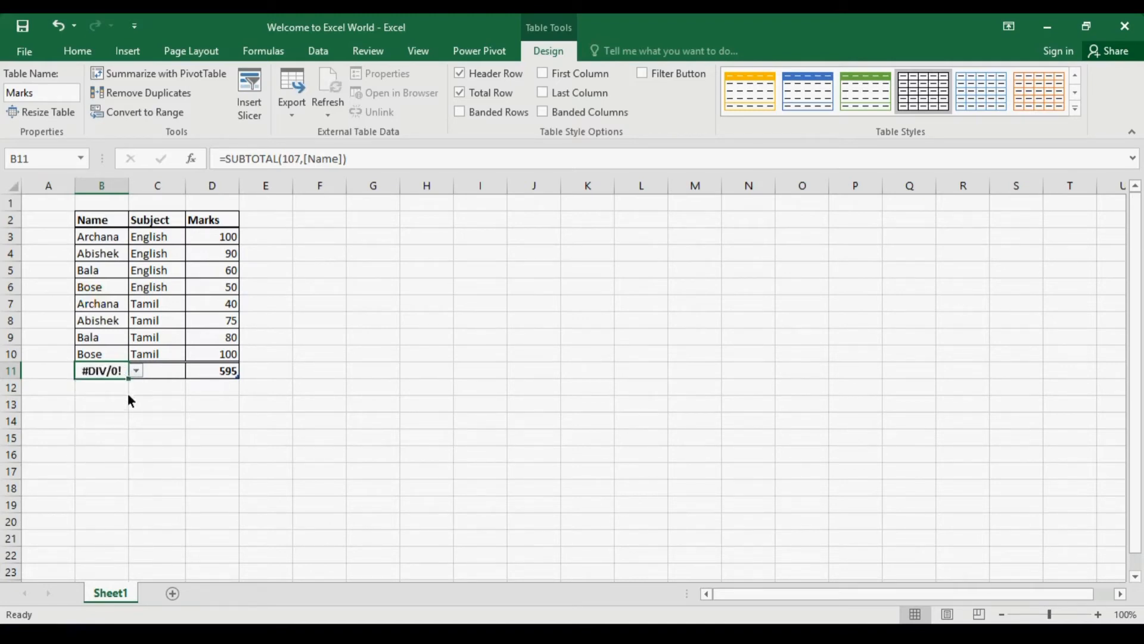
{"action": "left_click", "coordinate": [136, 371]}
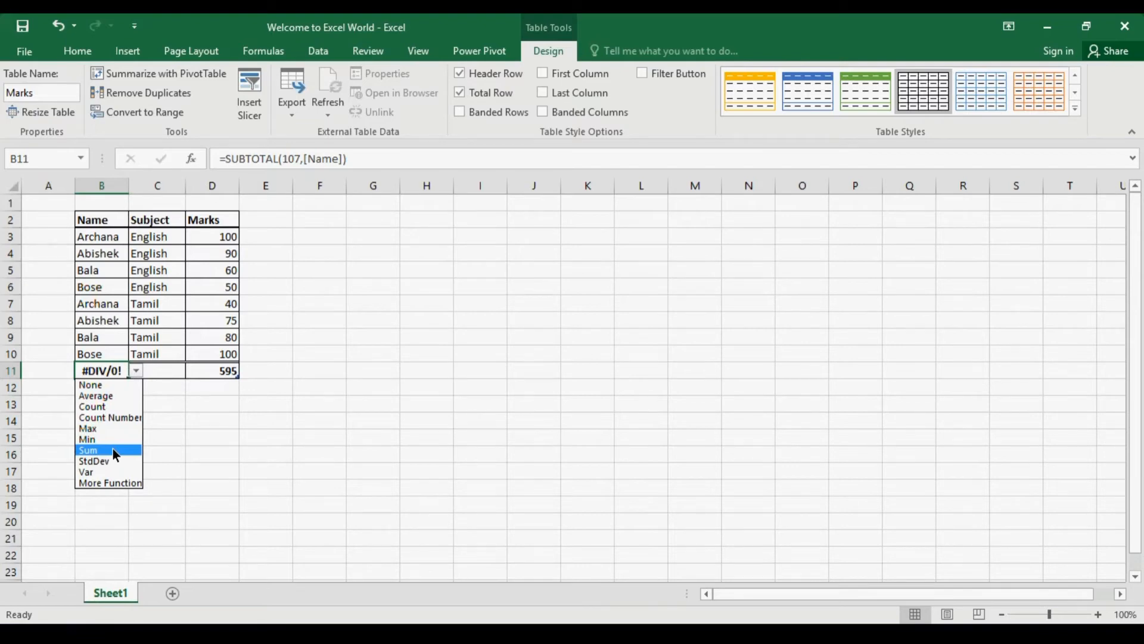
{"action": "left_click", "coordinate": [126, 418]}
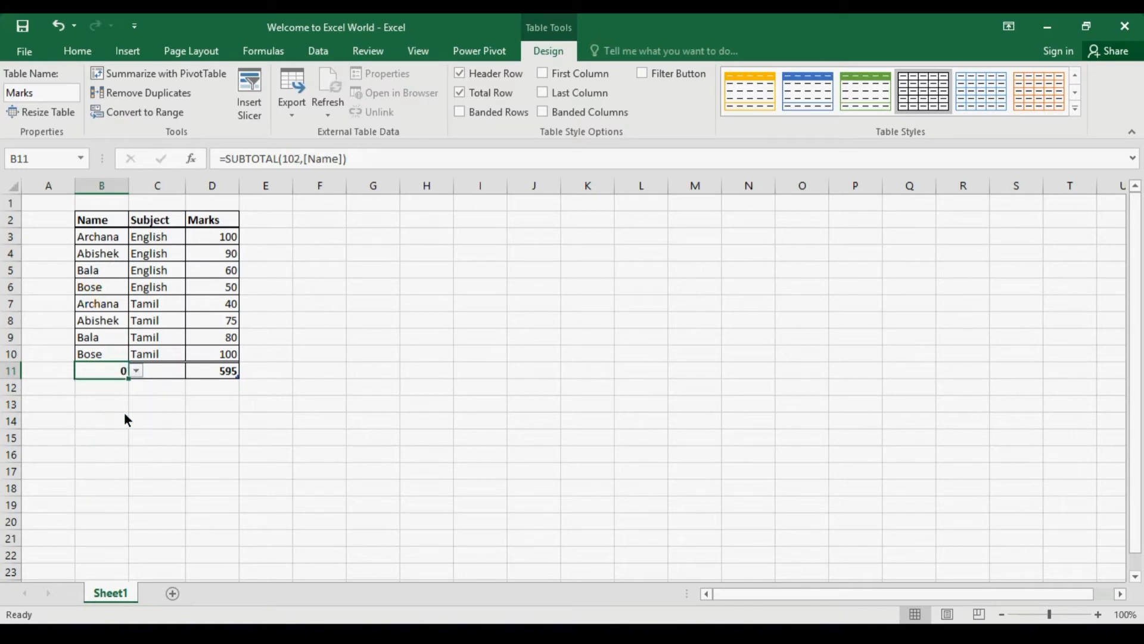
Browse the additional functions available for the total in B11, including the Text category, without inserting one.
{"action": "left_click", "coordinate": [136, 372]}
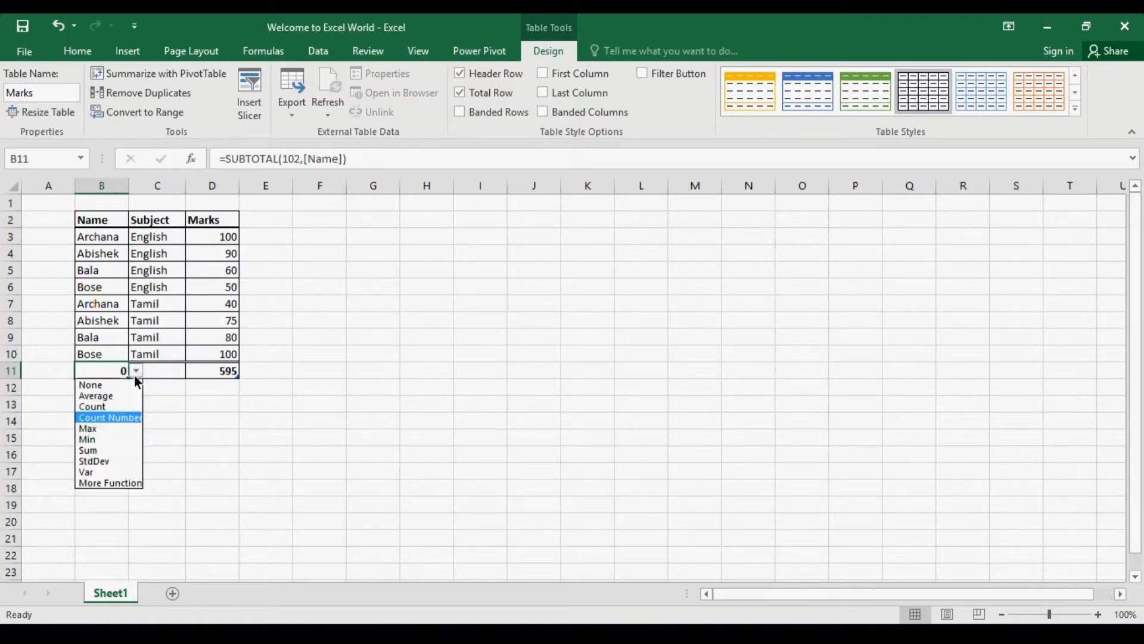
{"action": "left_click", "coordinate": [127, 484]}
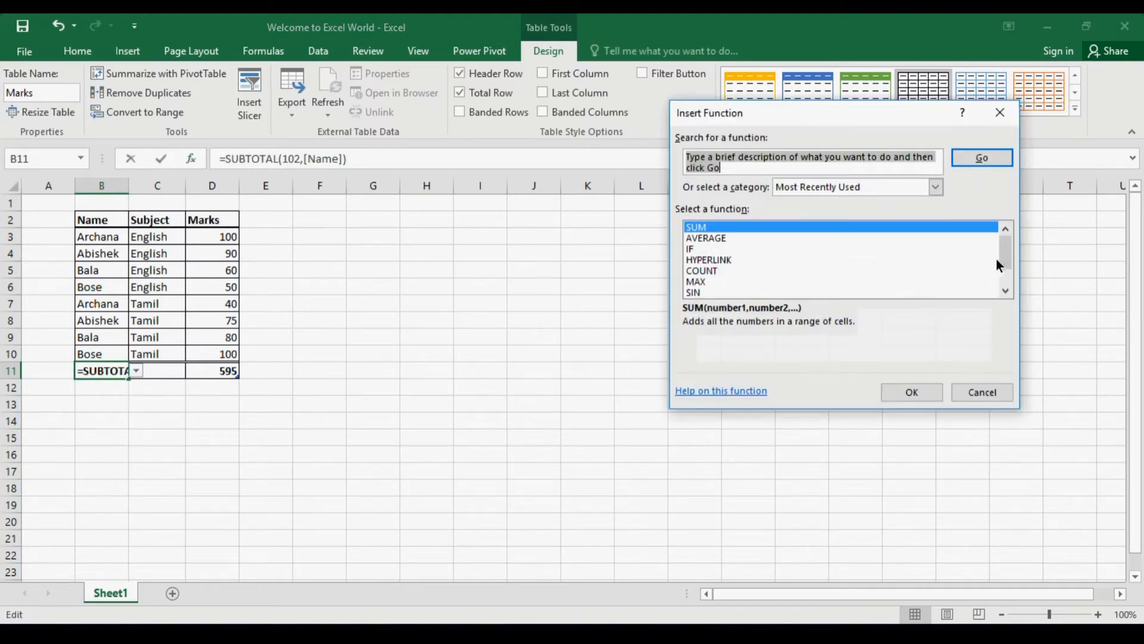
{"action": "left_click_drag", "start_coordinate": [1005, 256], "coordinate": [1004, 281]}
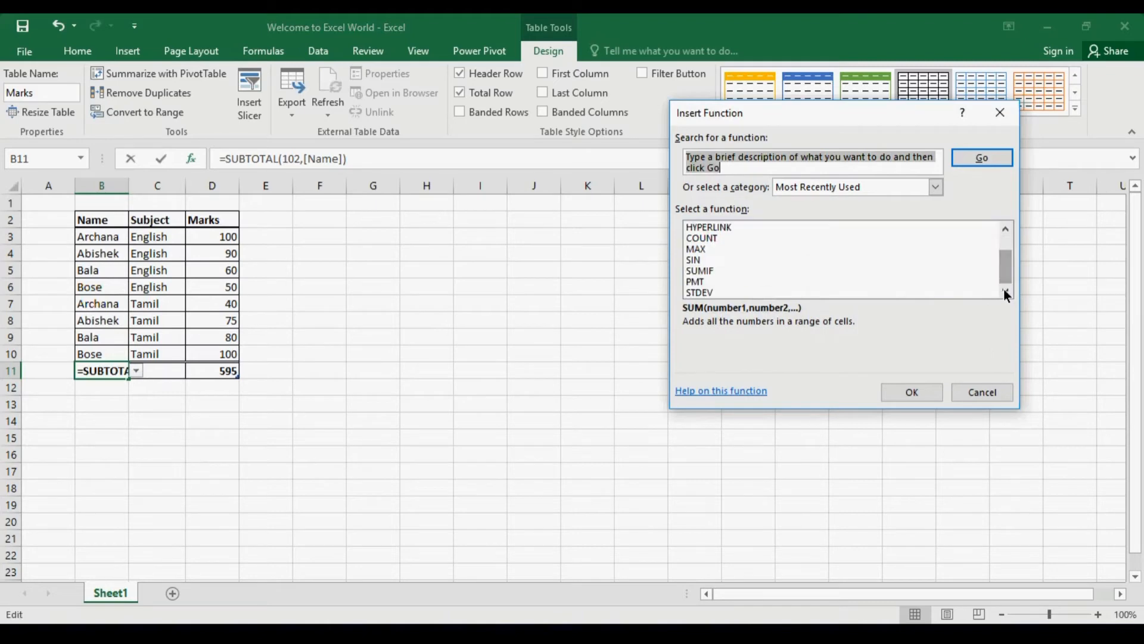
{"action": "left_click", "coordinate": [936, 188]}
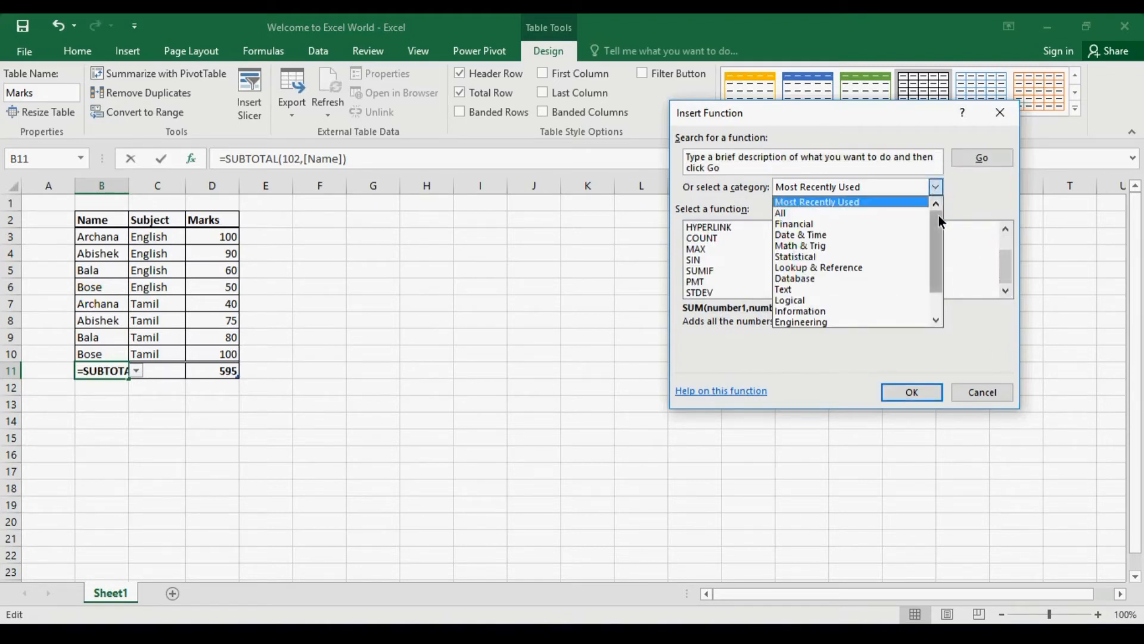
{"action": "left_click", "coordinate": [821, 290]}
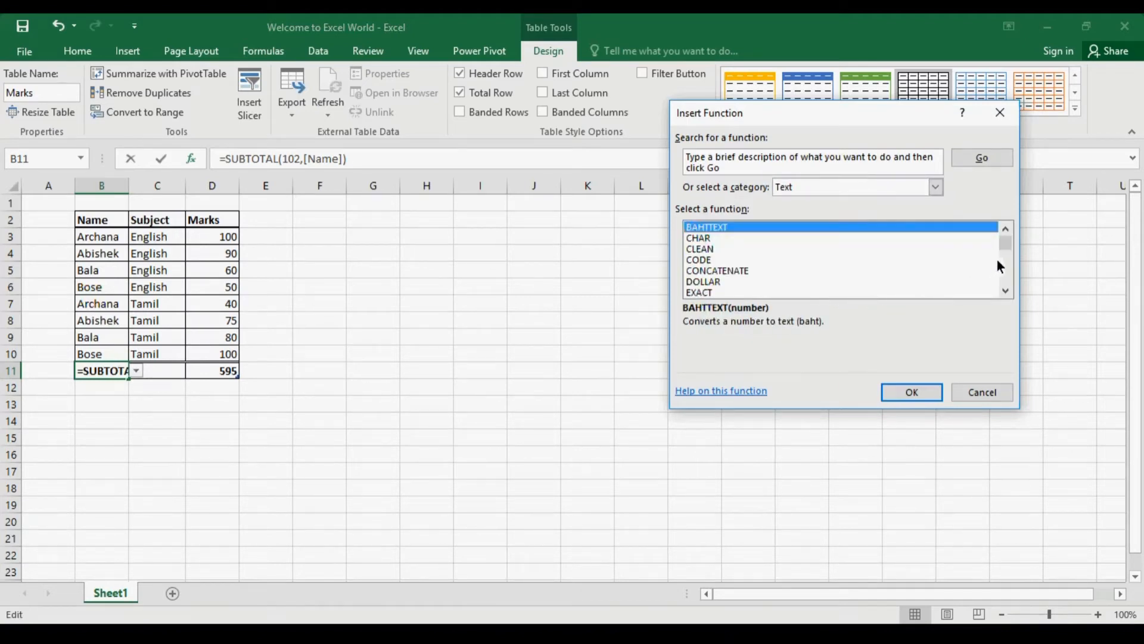
{"action": "left_click_drag", "start_coordinate": [1009, 260], "coordinate": [1010, 293]}
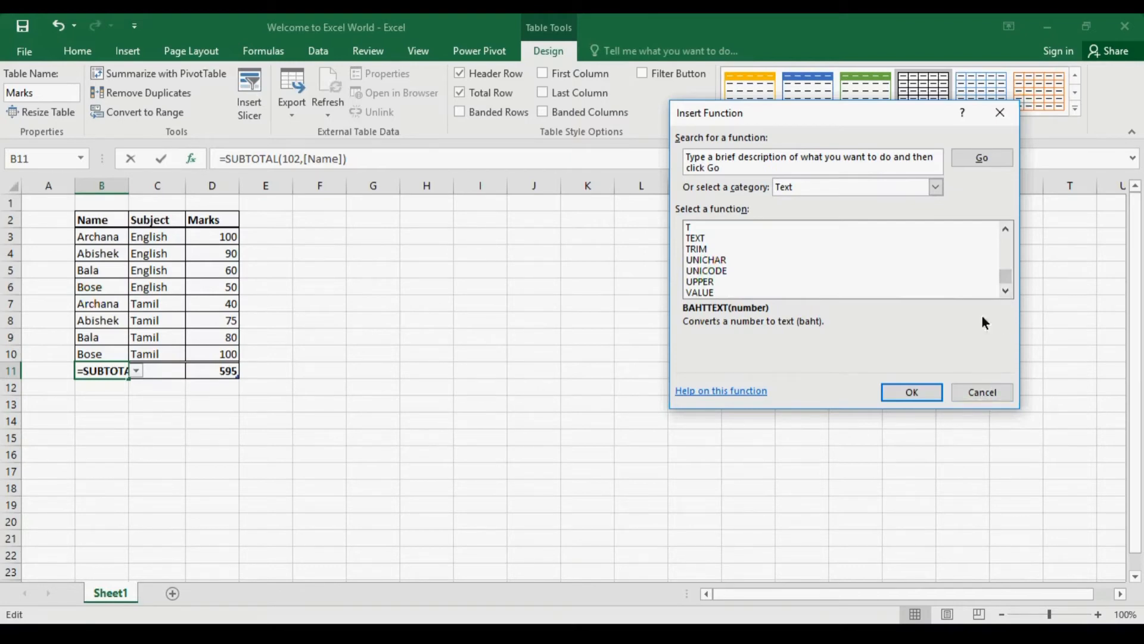
{"action": "left_click", "coordinate": [975, 388]}
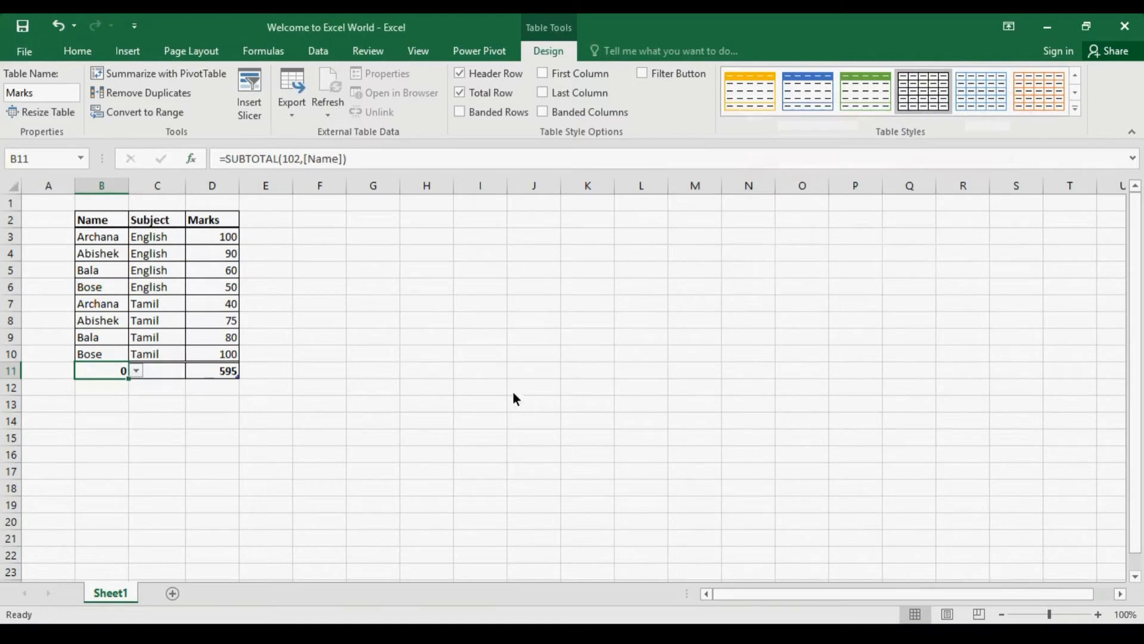
Set the Name column's total to None, and undo the function changes in B11 back to the Total label.
{"action": "left_click", "coordinate": [137, 371]}
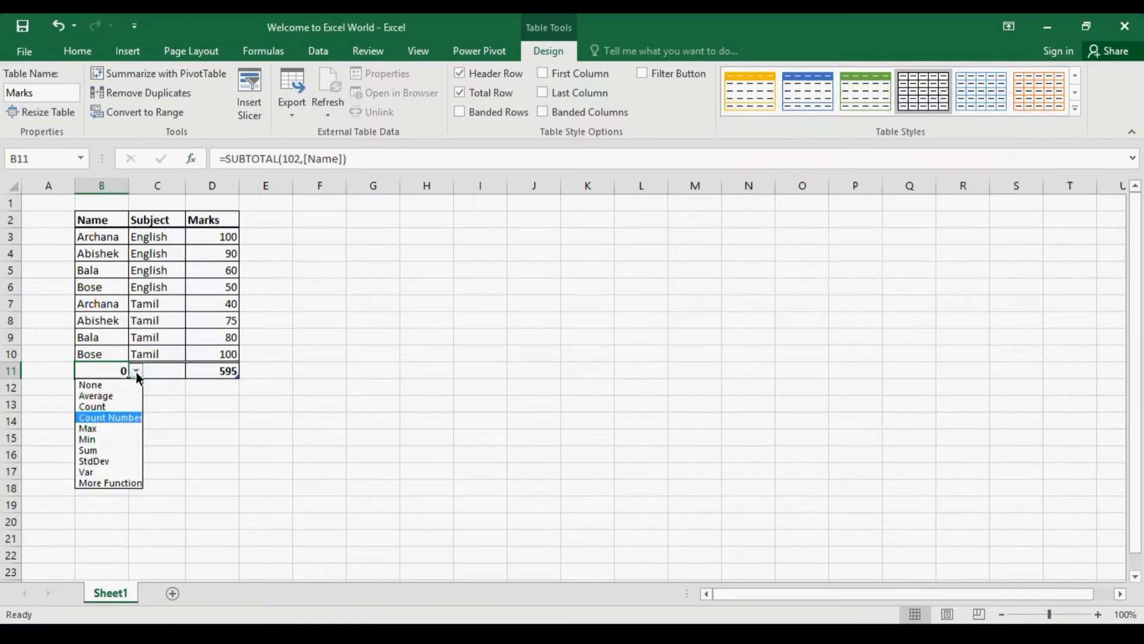
{"action": "left_click", "coordinate": [131, 386]}
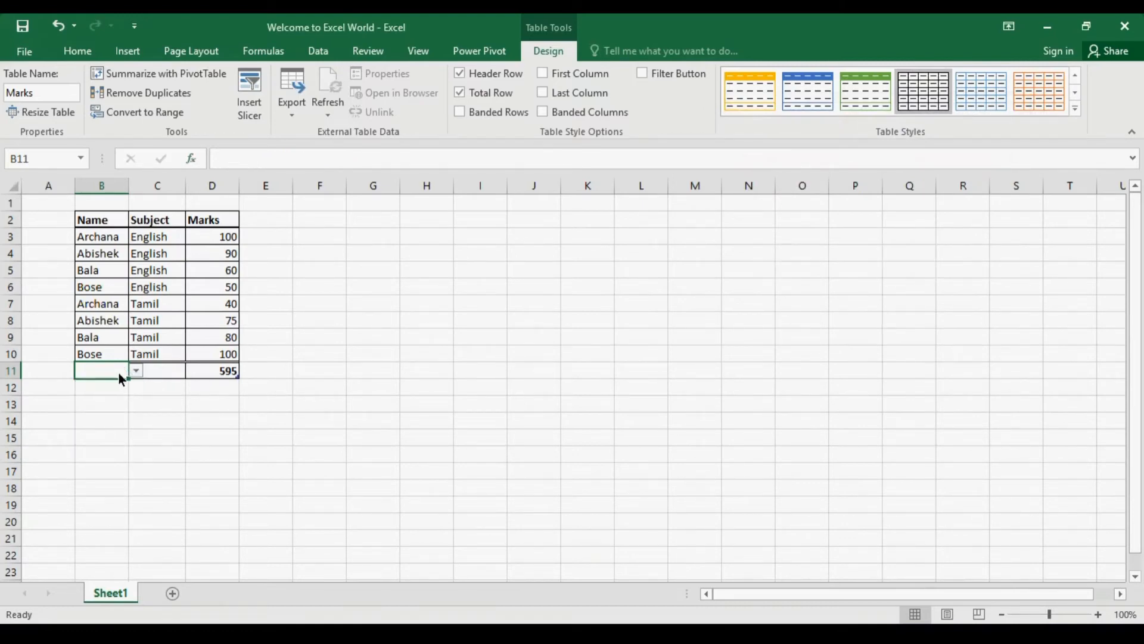
{"action": "key", "text": "ctrl+z"}
{"action": "key", "text": "ctrl+z"}
{"action": "key", "text": "ctrl+z"}
Set the Marks column's total in D11 to Average, and turn off the table's total row.
{"action": "left_click", "coordinate": [175, 373]}
{"action": "left_click", "coordinate": [226, 377]}
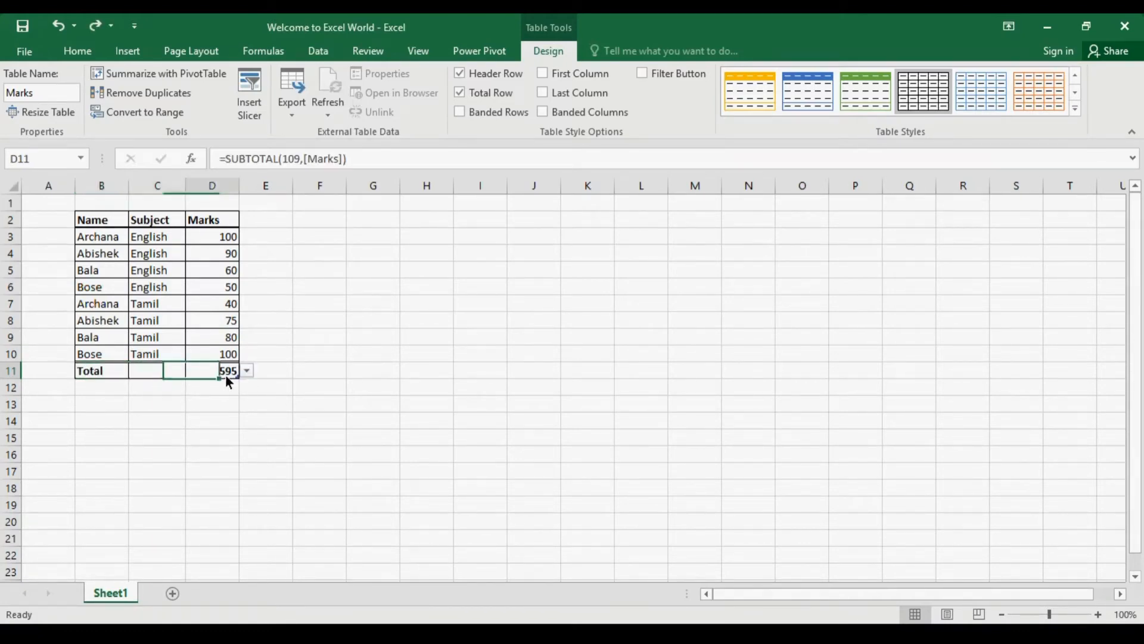
{"action": "left_click", "coordinate": [246, 371]}
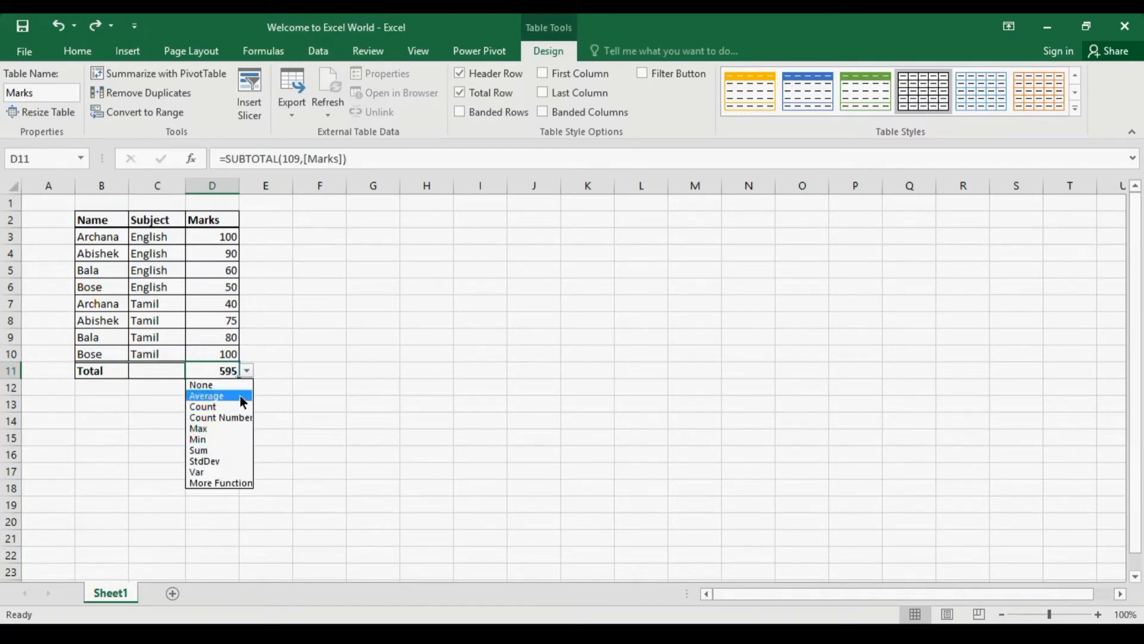
{"action": "left_click", "coordinate": [243, 397]}
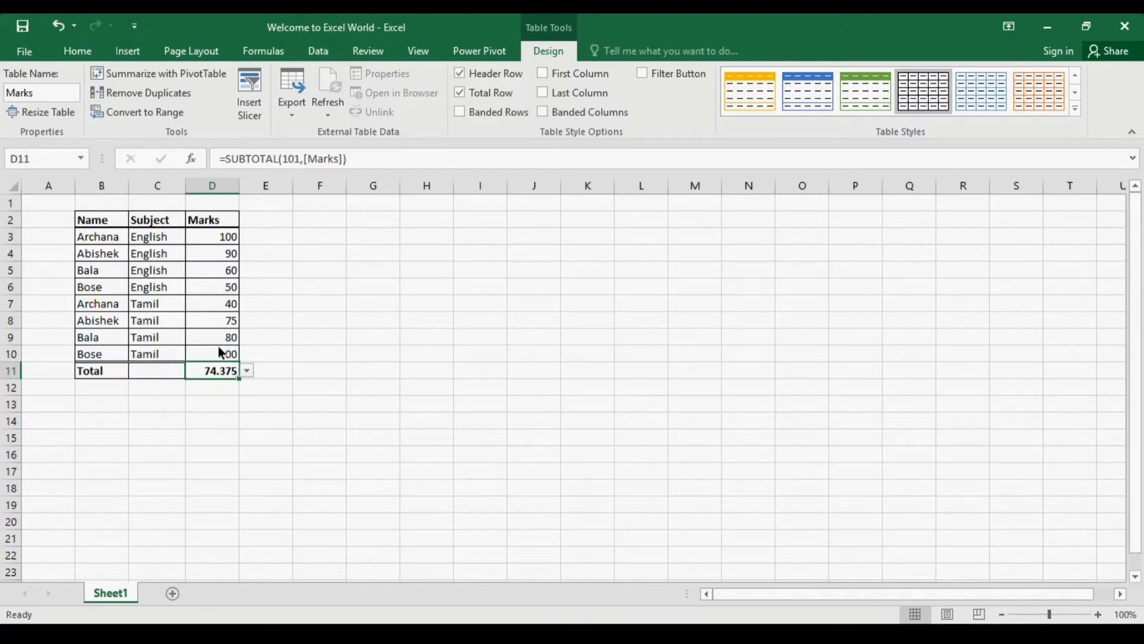
{"action": "left_click", "coordinate": [221, 338]}
{"action": "left_click", "coordinate": [224, 374]}
{"action": "left_click", "coordinate": [488, 100]}
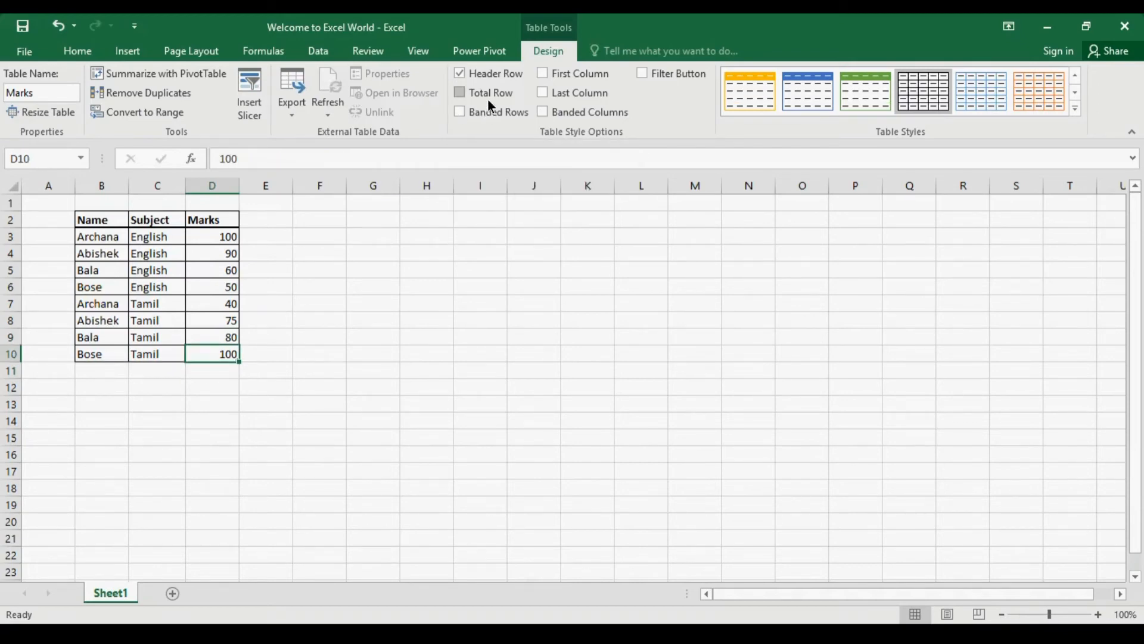
Shrink the Marks table's range to B2:D6, trying the resize back and forth between rows 6 and 10.
{"action": "left_click", "coordinate": [204, 224]}
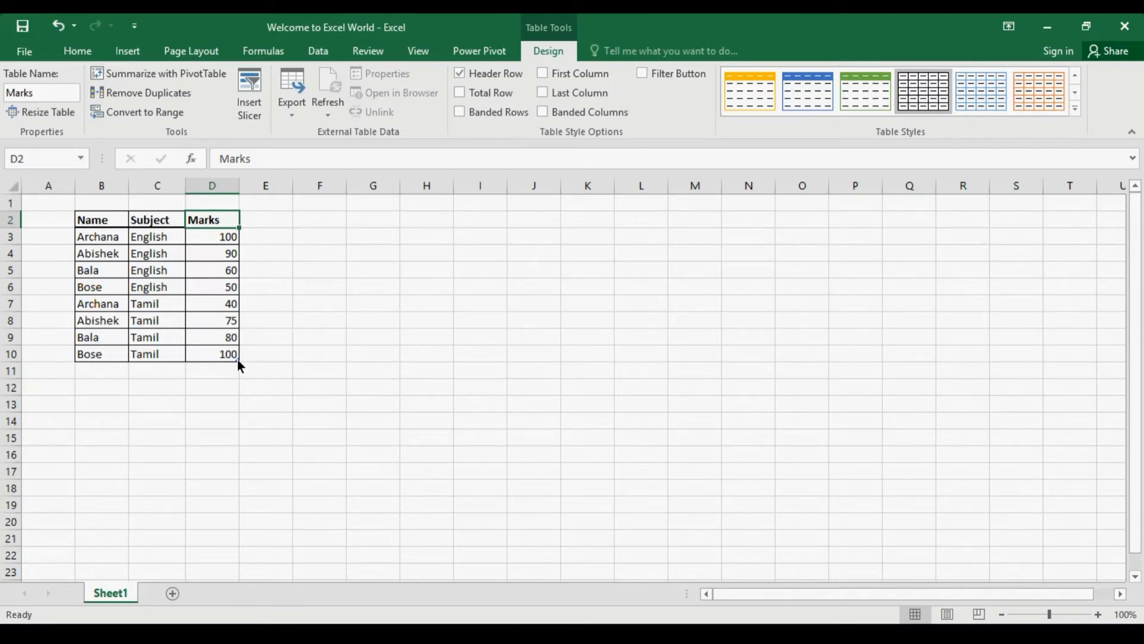
{"action": "left_click_drag", "start_coordinate": [235, 356], "coordinate": [233, 292]}
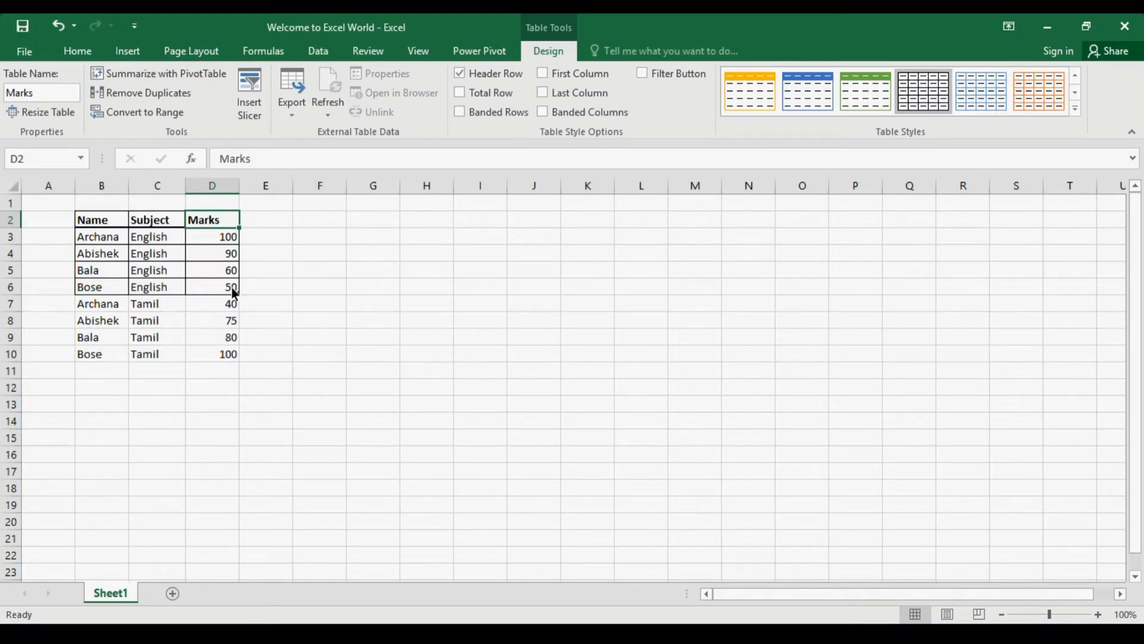
{"action": "left_click_drag", "start_coordinate": [237, 293], "coordinate": [236, 360]}
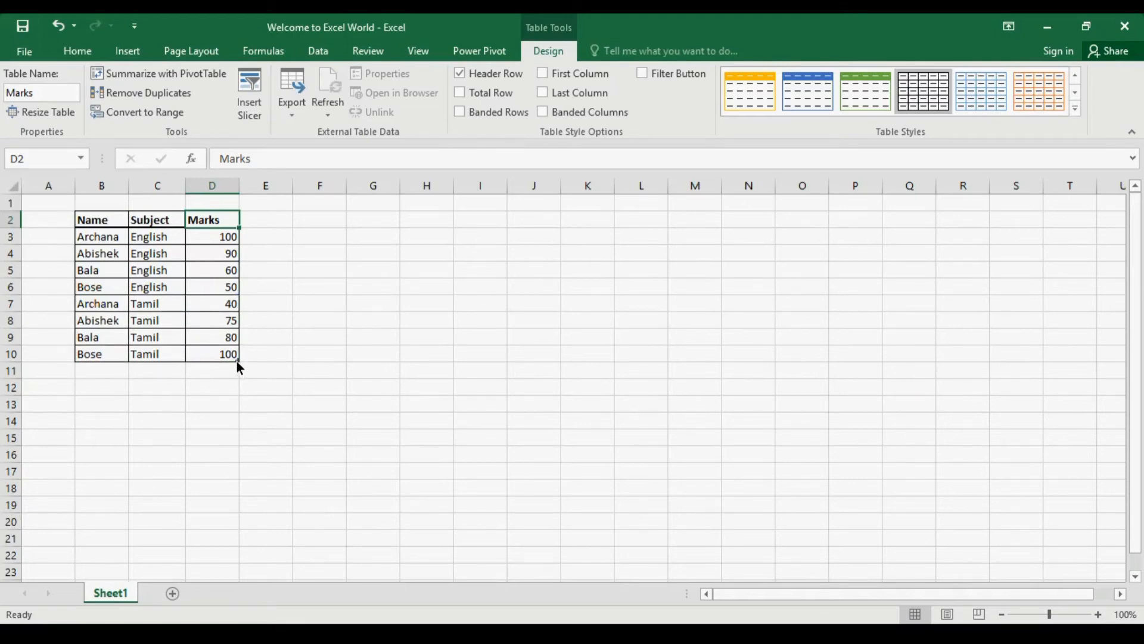
{"action": "left_click_drag", "start_coordinate": [237, 361], "coordinate": [235, 302]}
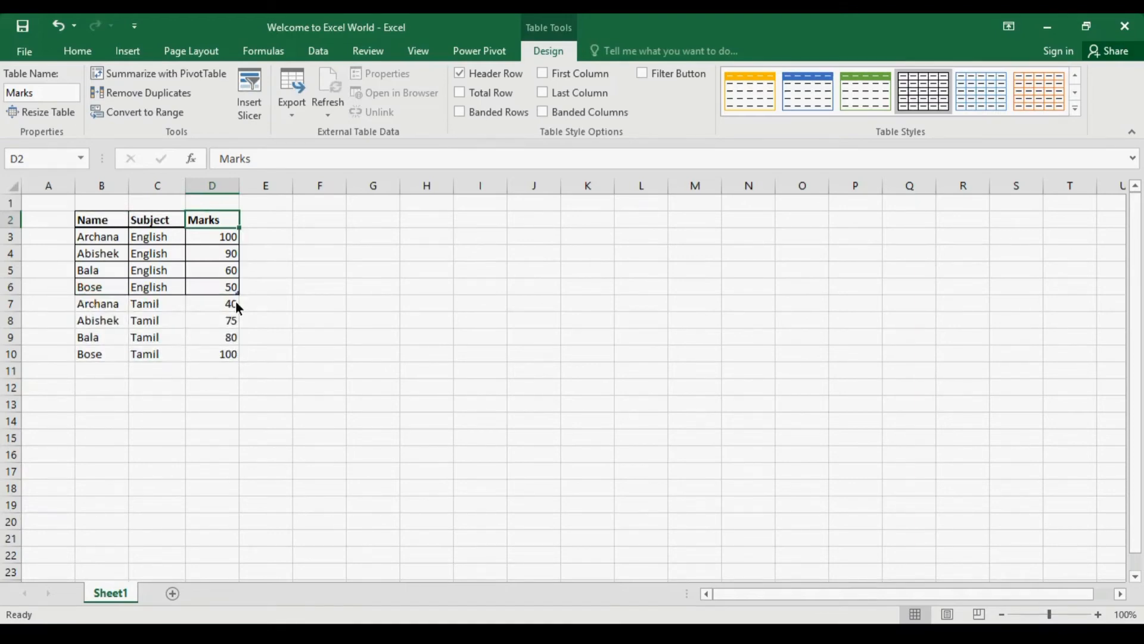
{"action": "left_click", "coordinate": [221, 320]}
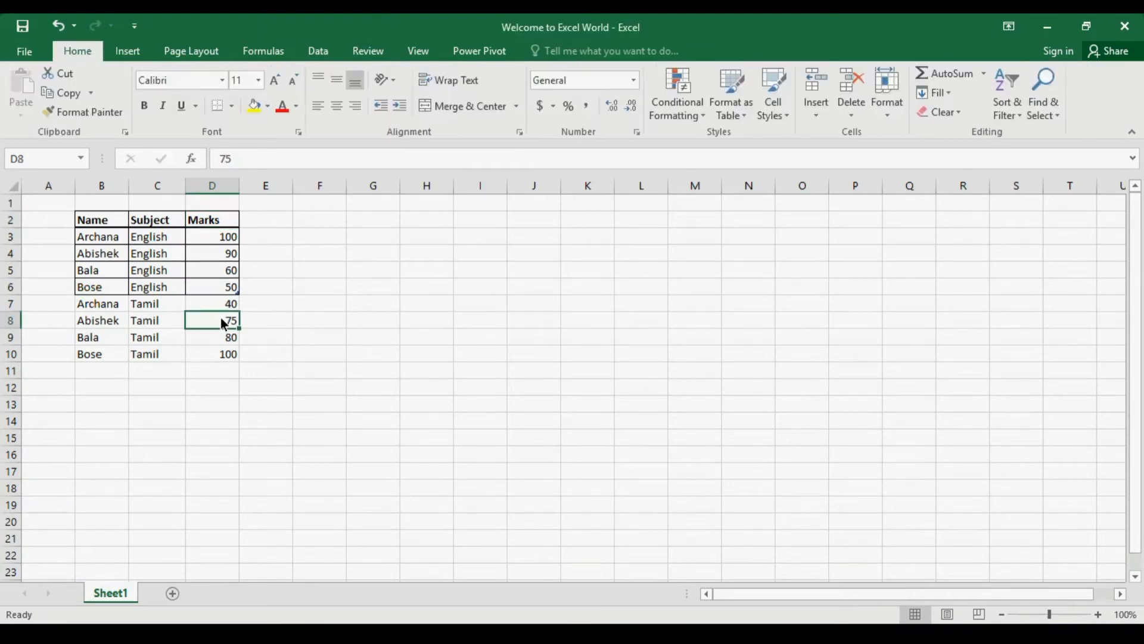
{"action": "left_click", "coordinate": [221, 260]}
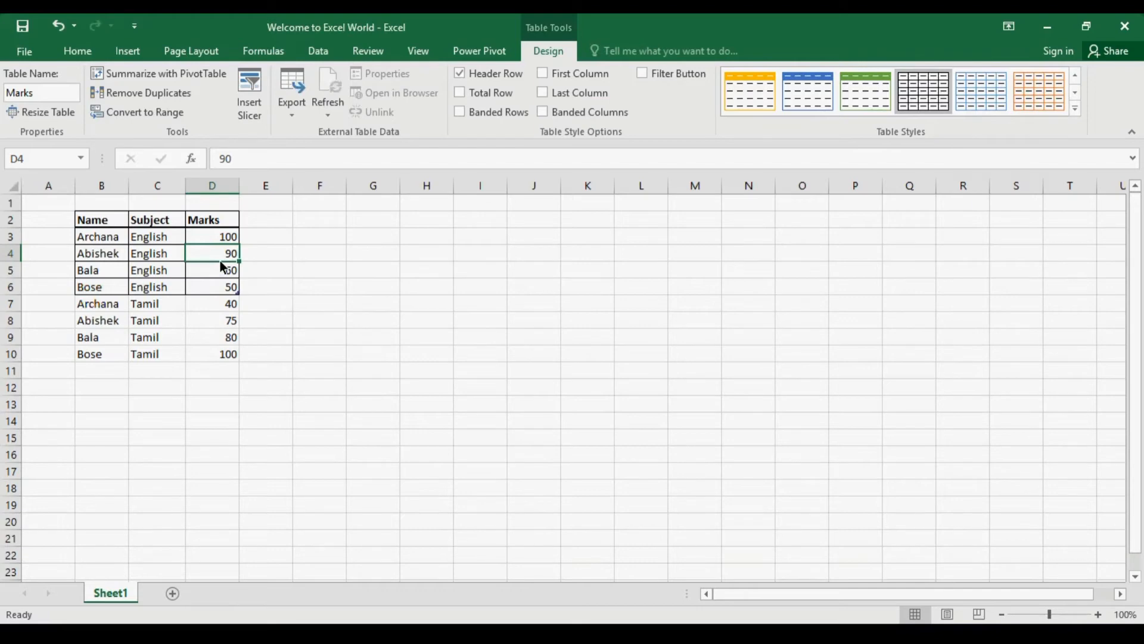
Resize the Marks table to the data range B2:D10 with Resize Table.
{"action": "left_click", "coordinate": [62, 112]}
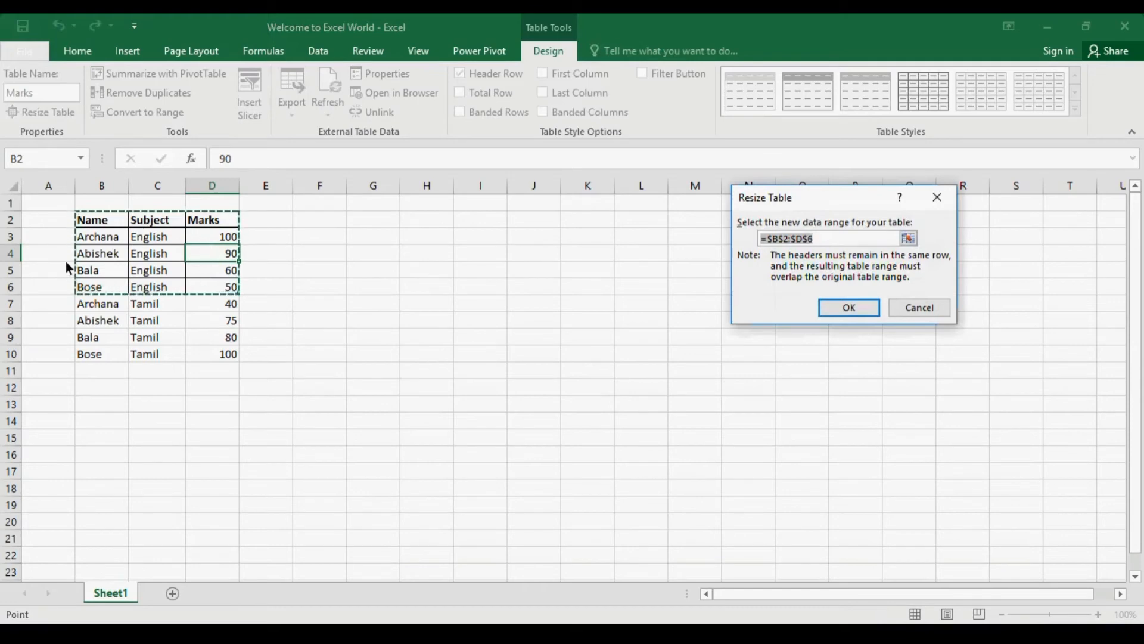
{"action": "left_click_drag", "start_coordinate": [90, 221], "coordinate": [200, 348]}
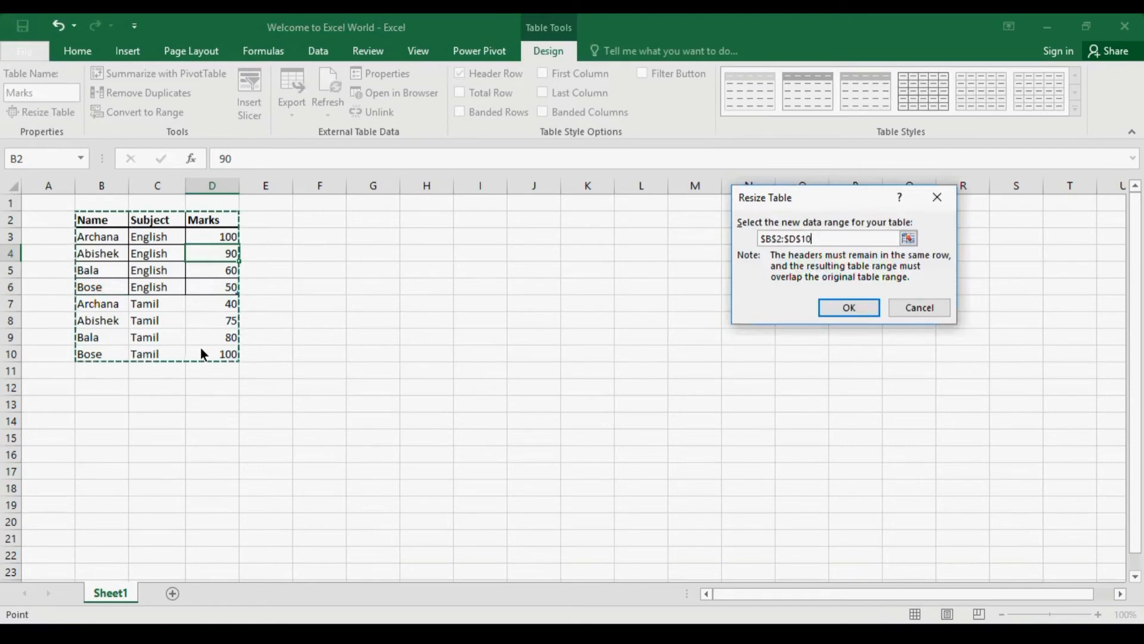
{"action": "left_click", "coordinate": [840, 316]}
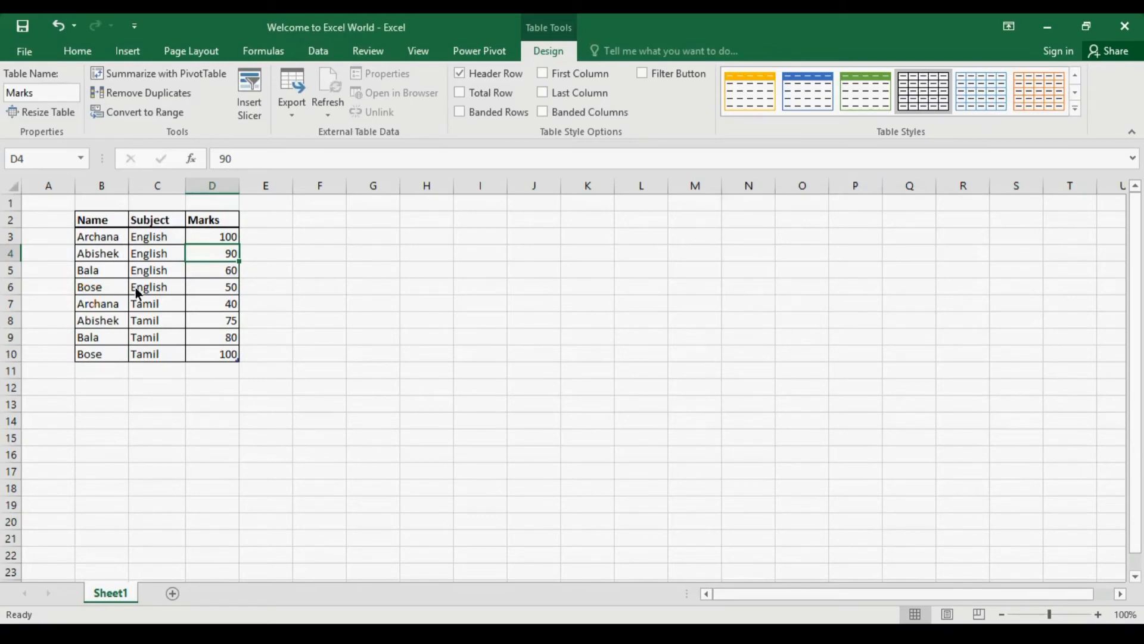
Add a duplicate of the table's last row in B11:D11 by filling down from row 10.
{"action": "left_click", "coordinate": [112, 368]}
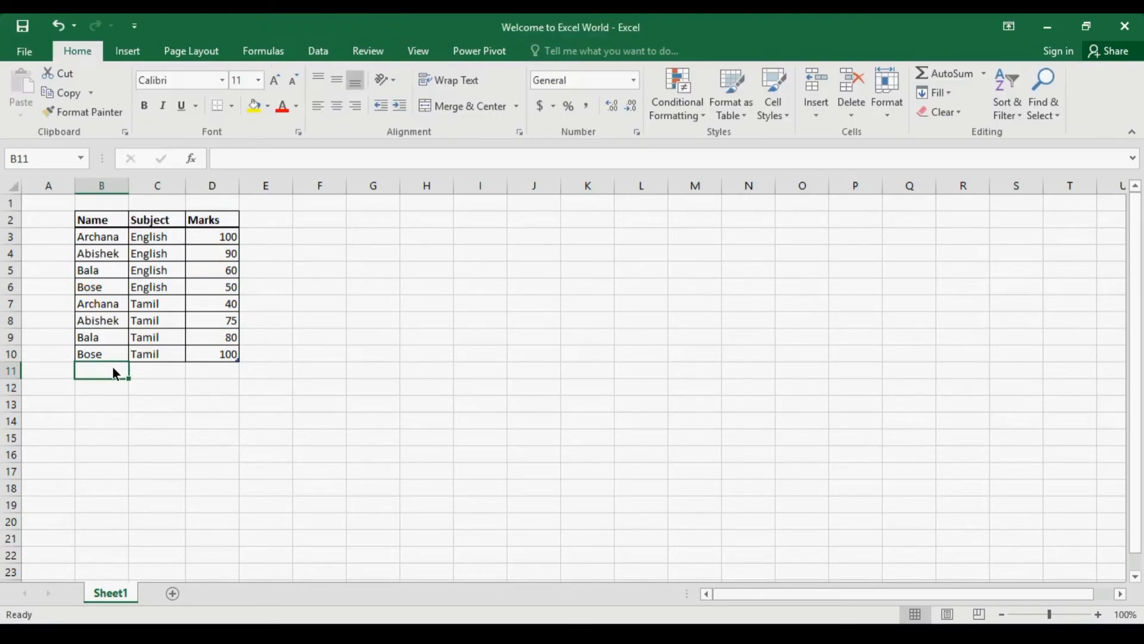
{"action": "key", "text": "shift+Right"}
{"action": "key", "text": "shift+Right"}
{"action": "key", "text": "ctrl+d"}
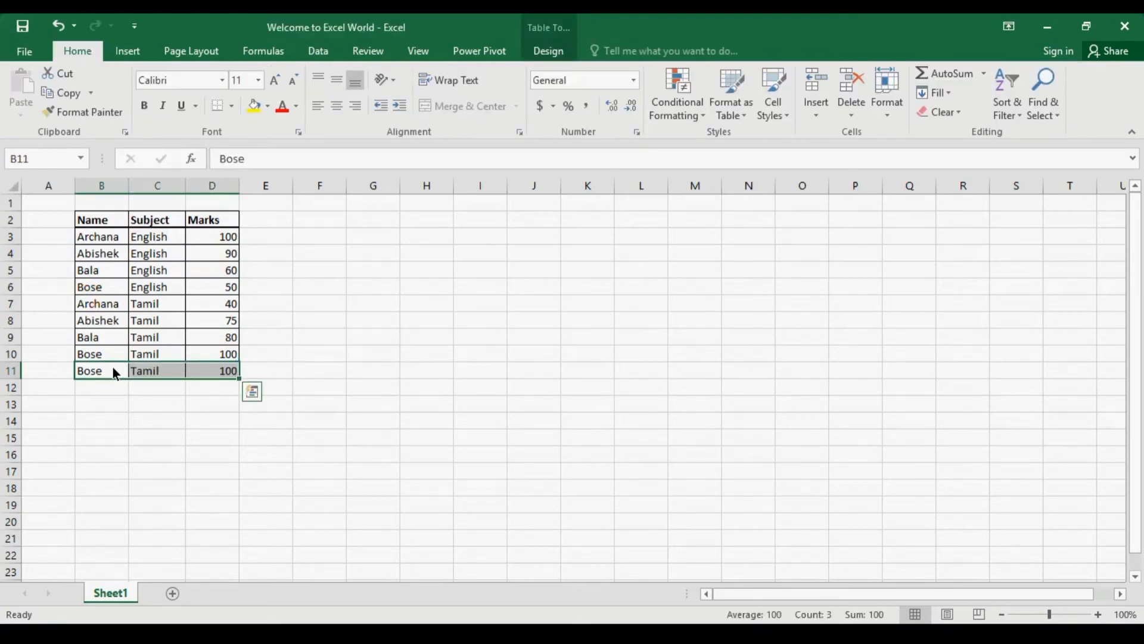
Copy the record in B4:D4 and paste it as a duplicate row in B12:D12 below the table.
{"action": "left_click", "coordinate": [103, 254]}
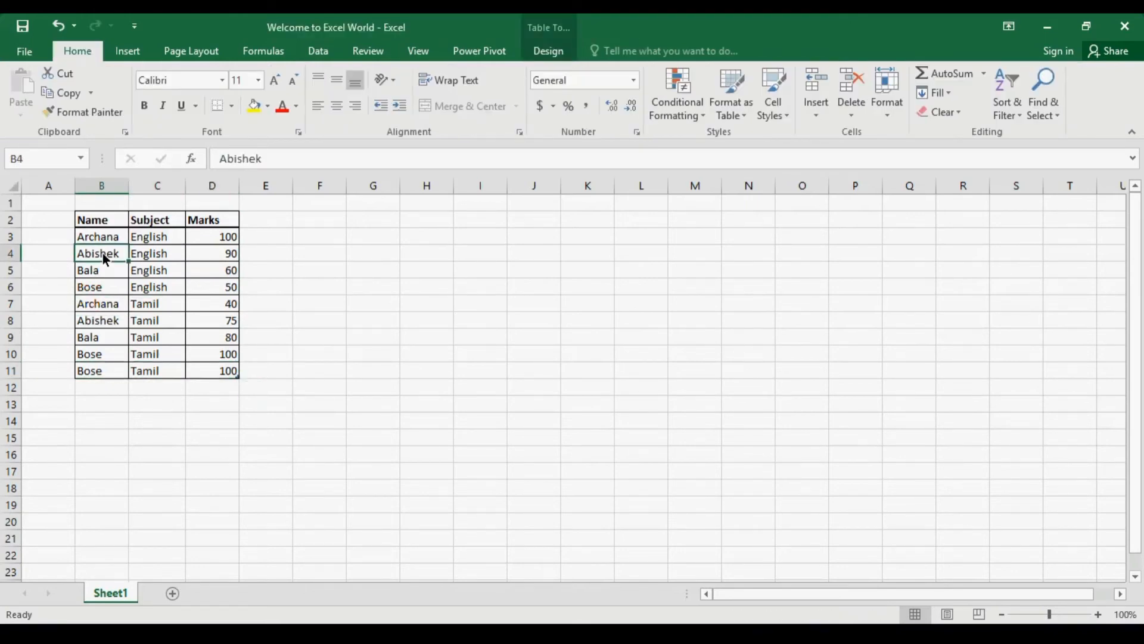
{"action": "key", "text": "shift+Right"}
{"action": "key", "text": "shift+Right"}
{"action": "key", "text": "ctrl+c"}
{"action": "key", "text": "Down"}
{"action": "key", "text": "Down"}
{"action": "key", "text": "Down"}
{"action": "key", "text": "Down"}
{"action": "key", "text": "Down"}
{"action": "key", "text": "Down"}
{"action": "key", "text": "Down"}
{"action": "key", "text": "Down"}
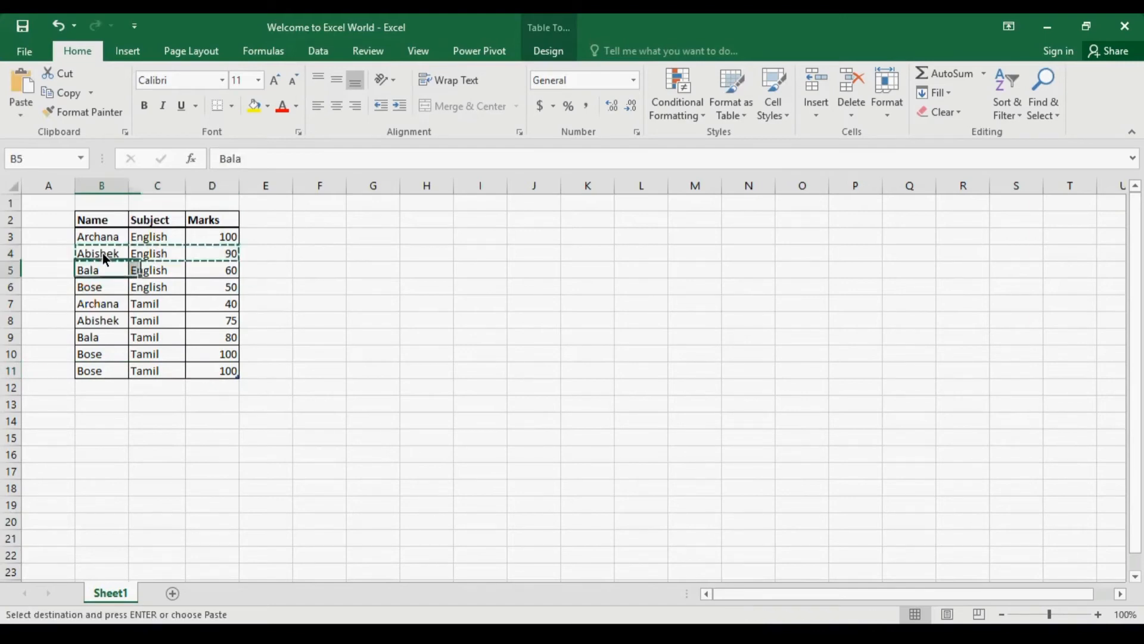
{"action": "key", "text": "ctrl+v"}
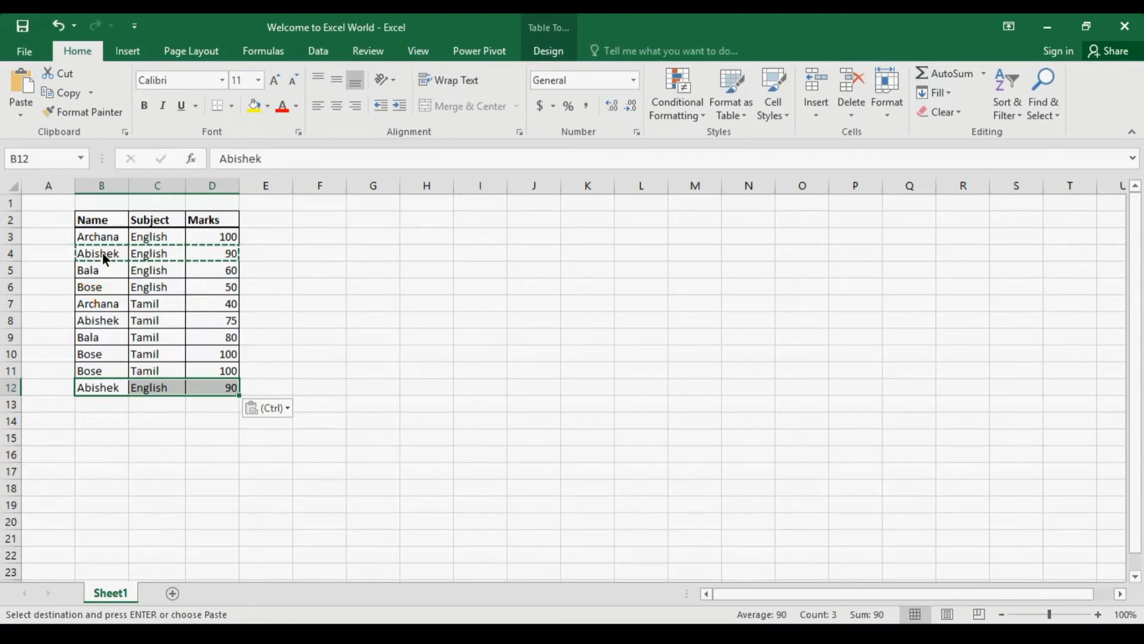
{"action": "left_click", "coordinate": [102, 252]}
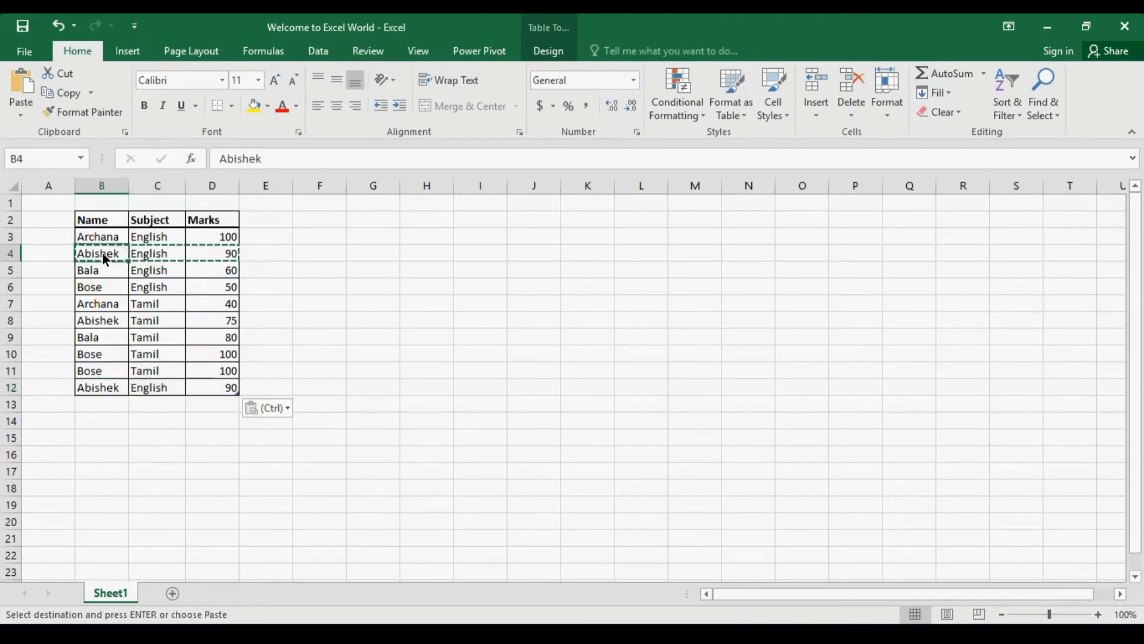
{"action": "left_click", "coordinate": [551, 48]}
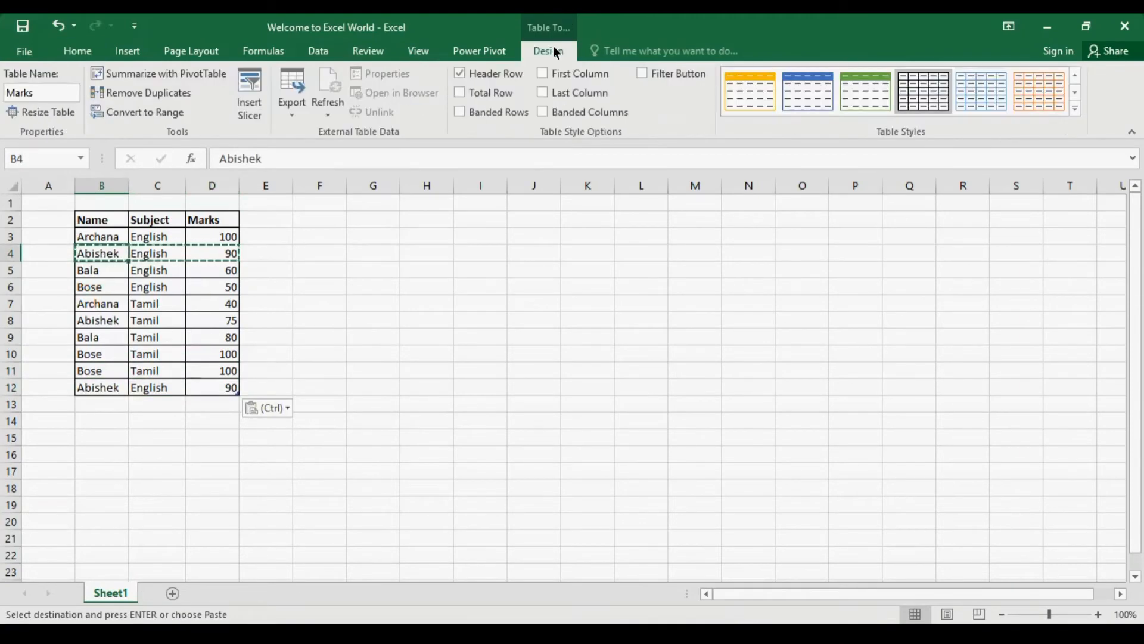
{"action": "left_click", "coordinate": [169, 93]}
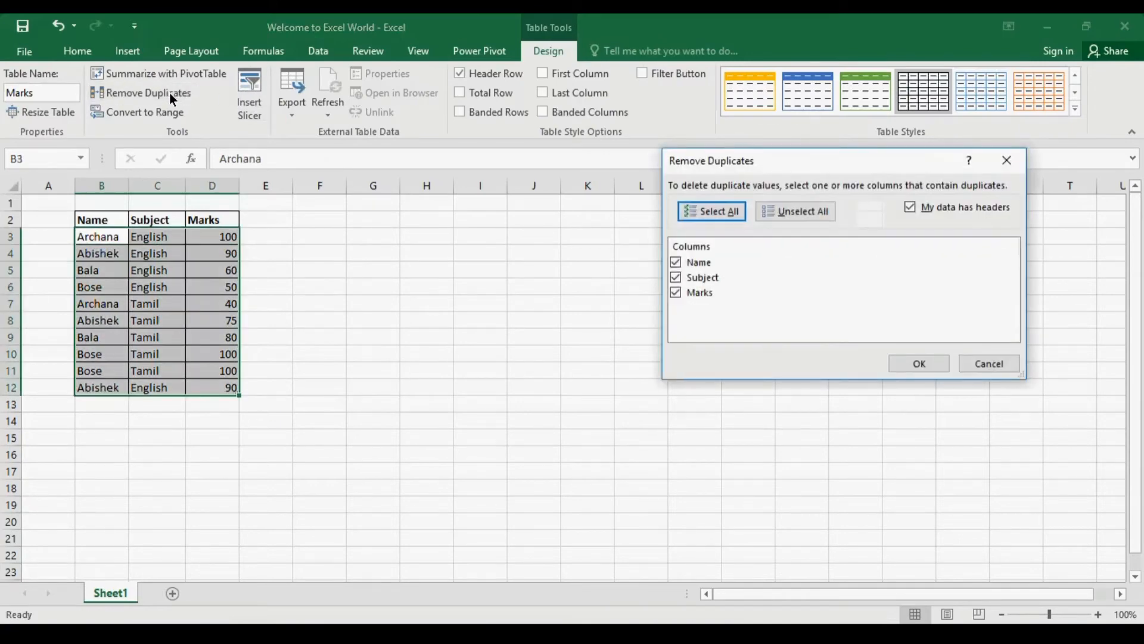
{"action": "key", "text": "Escape"}
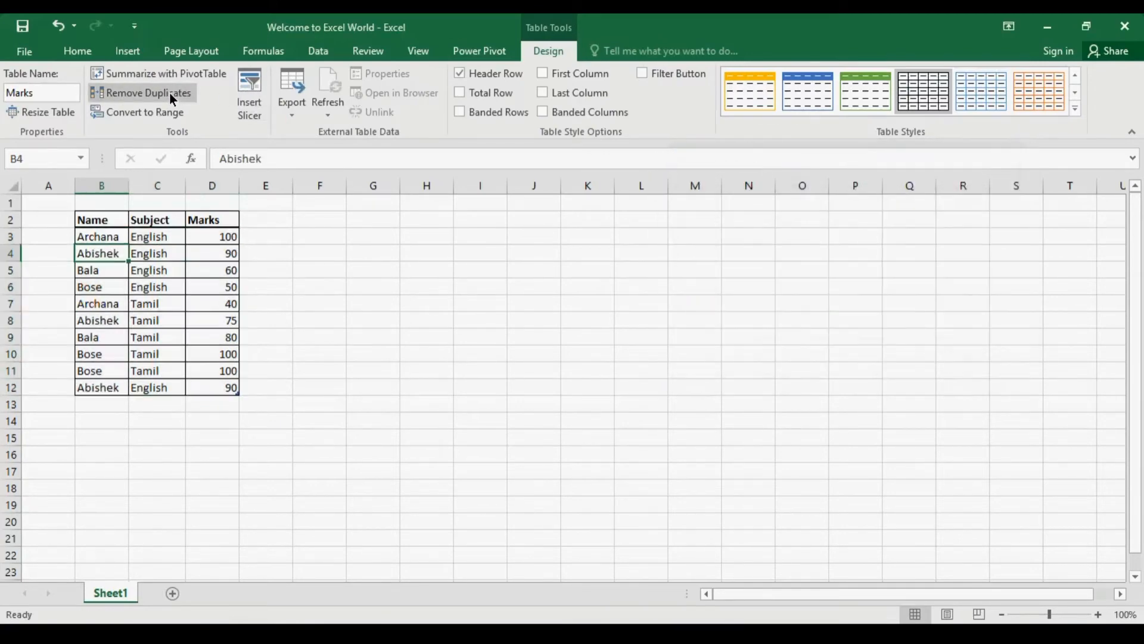
Copy the whole Marks table, B2:D12 including its headers, and paste it starting at F2.
{"action": "key", "text": "Up"}
{"action": "key", "text": "Up"}
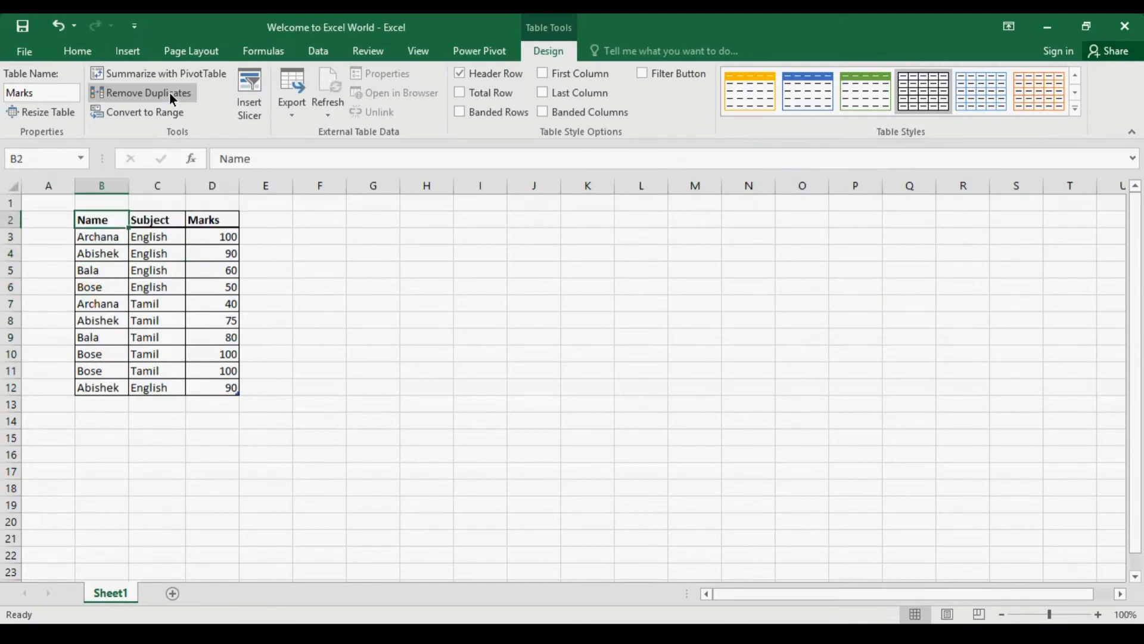
{"action": "key", "text": "shift+Right"}
{"action": "key", "text": "shift+Right"}
{"action": "key", "text": "shift+Down"}
{"action": "key", "text": "shift+Down"}
{"action": "key", "text": "shift+Down"}
{"action": "key", "text": "shift+Down"}
{"action": "key", "text": "shift+Down"}
{"action": "key", "text": "shift+Down"}
{"action": "key", "text": "shift+Down"}
{"action": "key", "text": "shift+Down"}
{"action": "key", "text": "shift+Down"}
{"action": "key", "text": "shift+Down"}
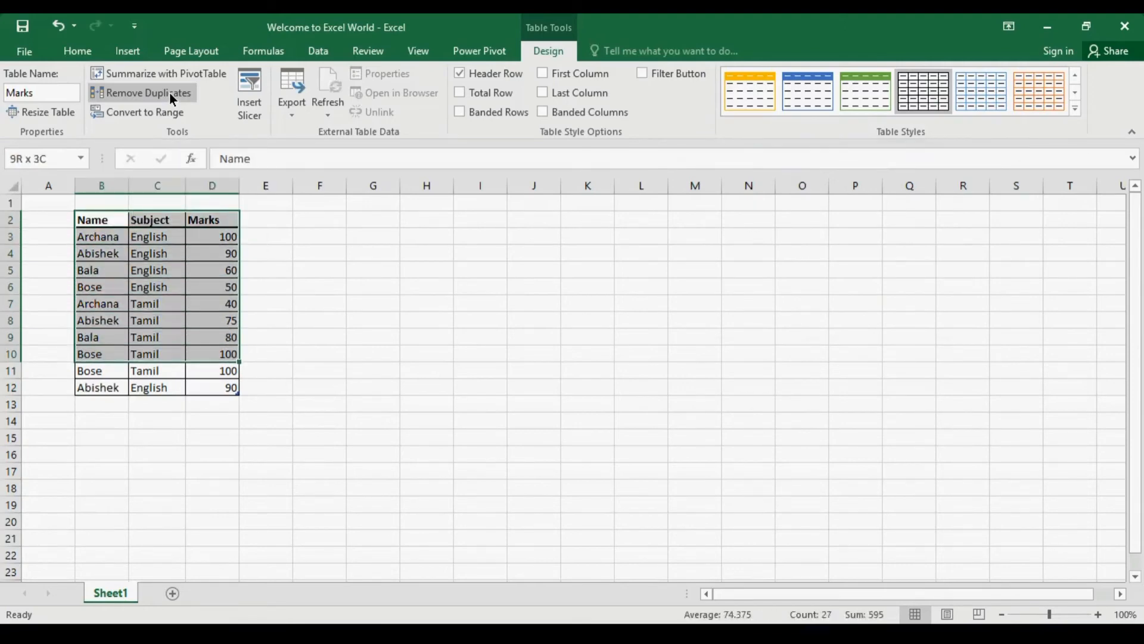
{"action": "key", "text": "ctrl+c"}
{"action": "key", "text": "Right"}
{"action": "key", "text": "Right"}
{"action": "key", "text": "Right"}
{"action": "key", "text": "Right"}
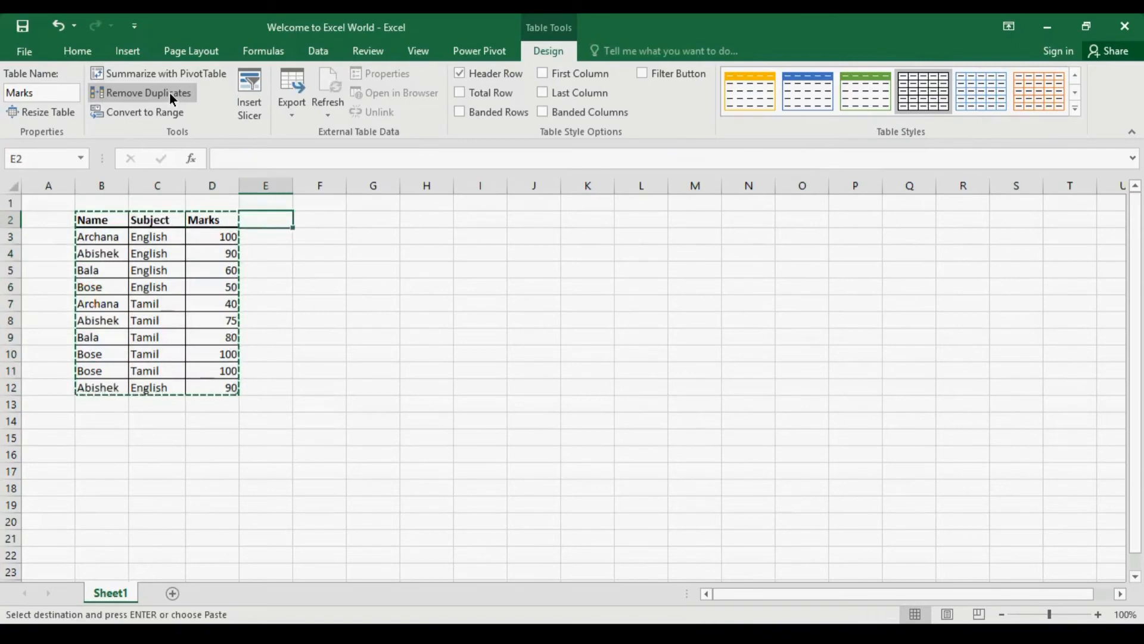
{"action": "key", "text": "ctrl+v"}
Paste two more copies of the Marks table, starting at J2 and N2.
{"action": "key", "text": "Right"}
{"action": "key", "text": "Right"}
{"action": "key", "text": "Right"}
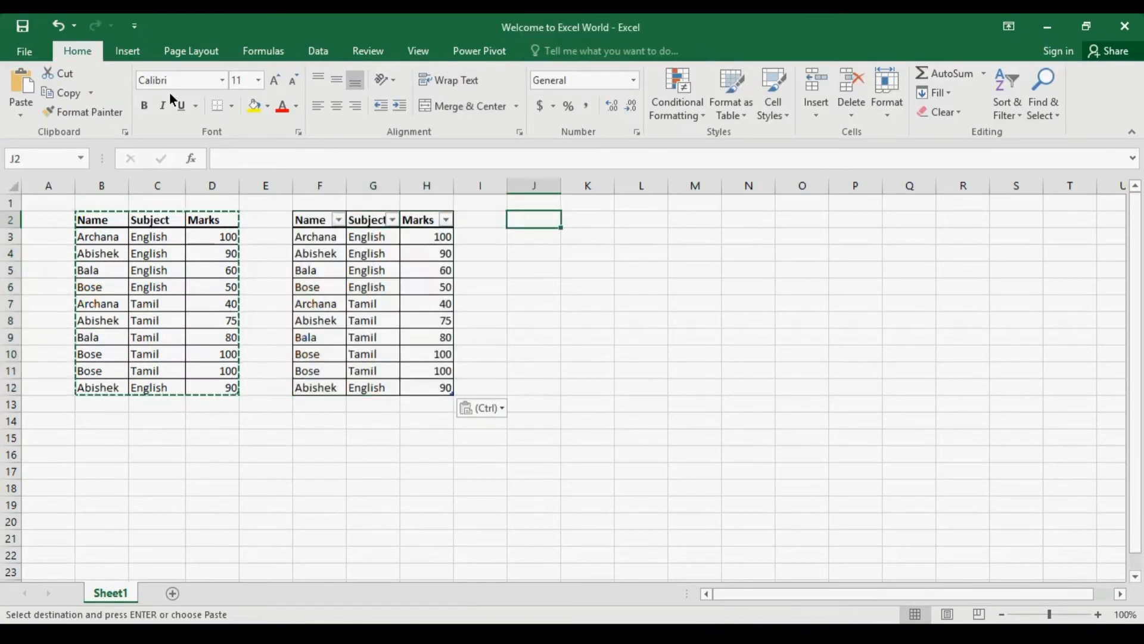
{"action": "key", "text": "Left"}
{"action": "key", "text": "ctrl+v"}
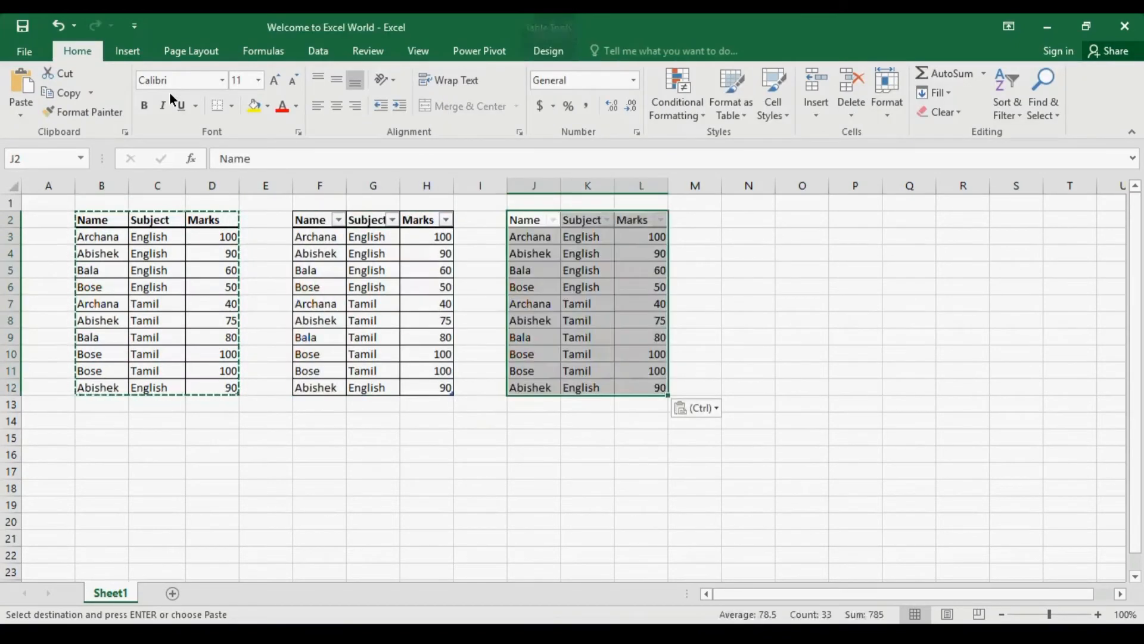
{"action": "key", "text": "Right"}
{"action": "key", "text": "Right"}
{"action": "key", "text": "Right"}
{"action": "key", "text": "Right"}
{"action": "key", "text": "ctrl+v"}
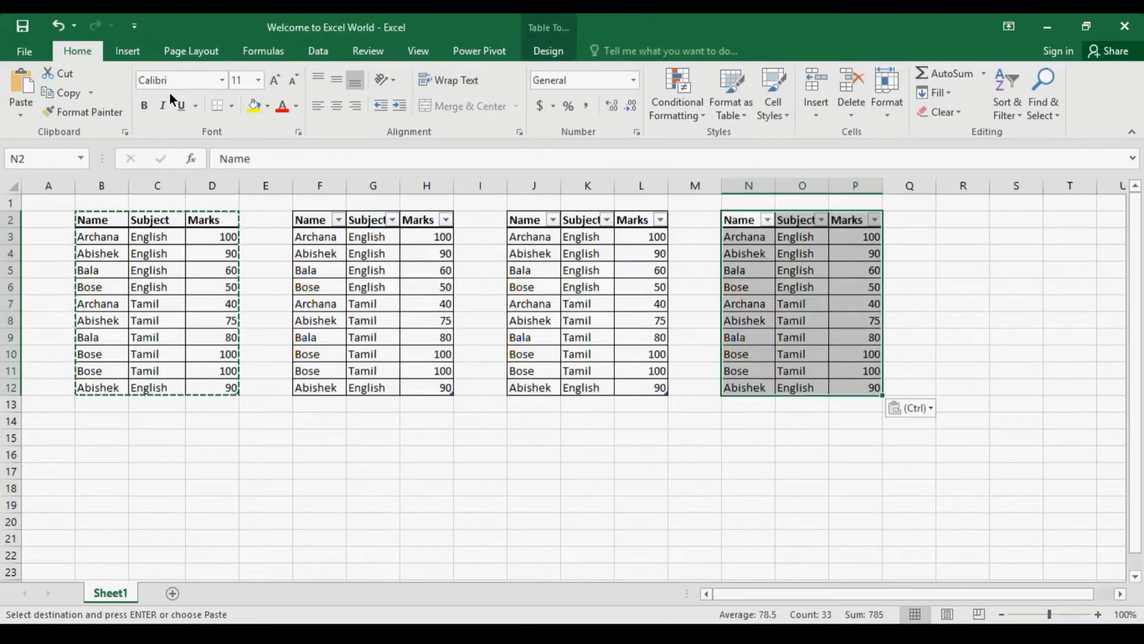
Remove duplicate rows from the table copy at F2, comparing the Name, Subject and Marks columns.
{"action": "left_click", "coordinate": [213, 310]}
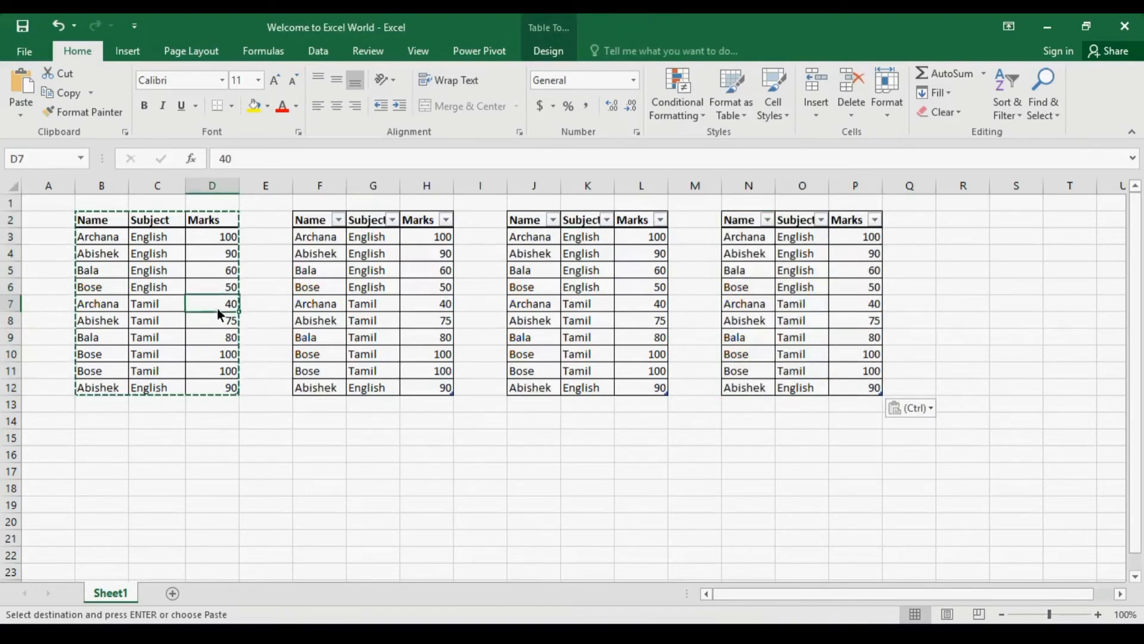
{"action": "left_click", "coordinate": [386, 292]}
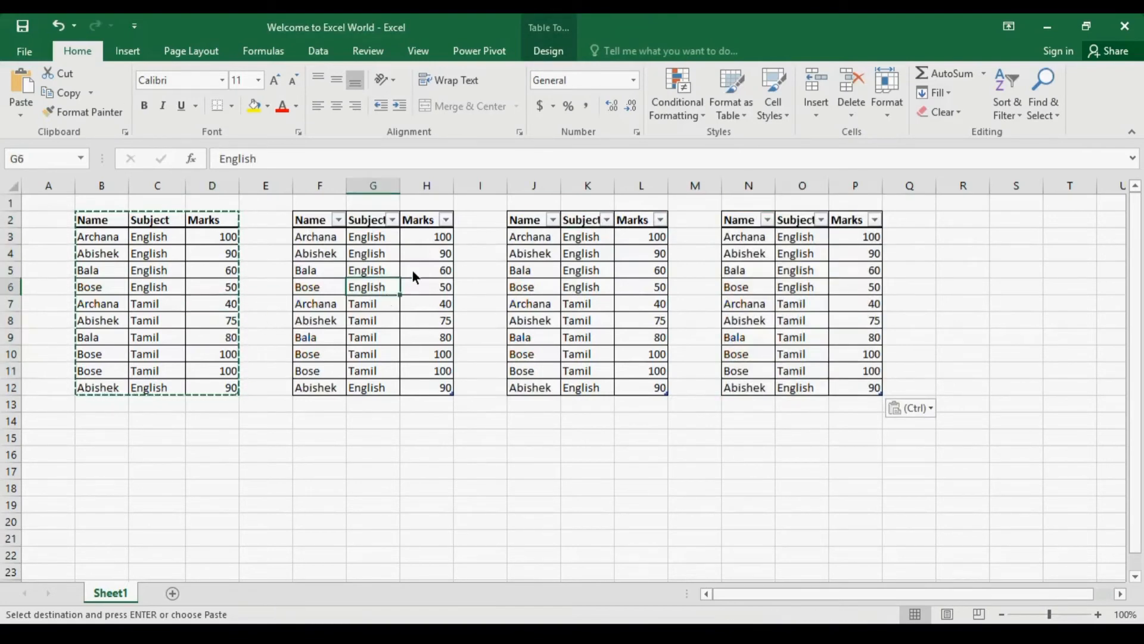
{"action": "left_click", "coordinate": [547, 52]}
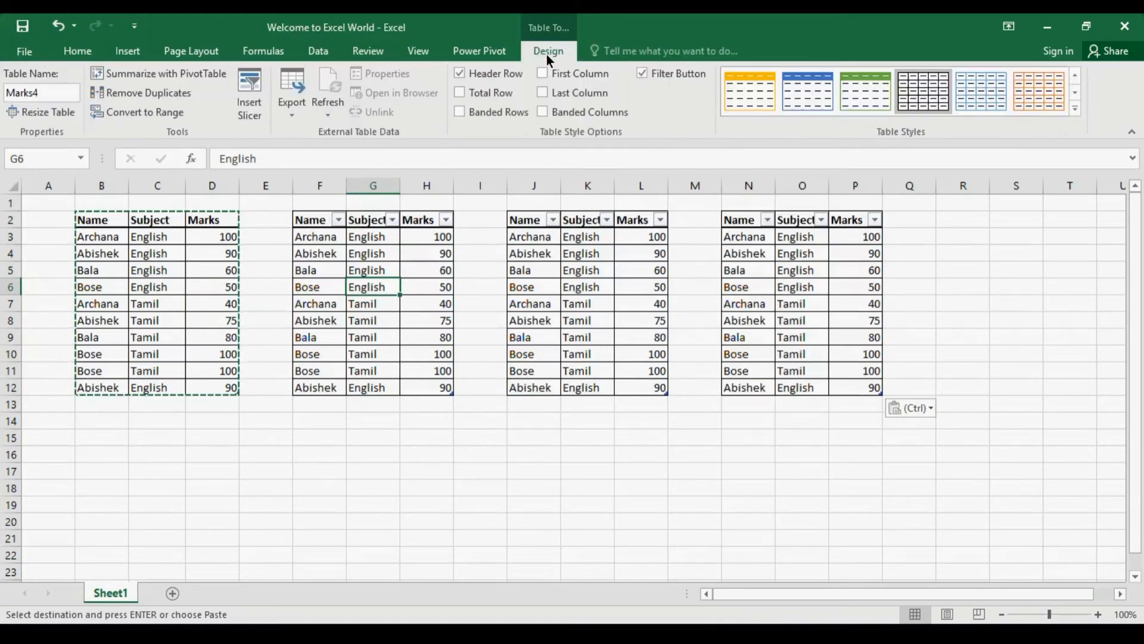
{"action": "left_click", "coordinate": [173, 96]}
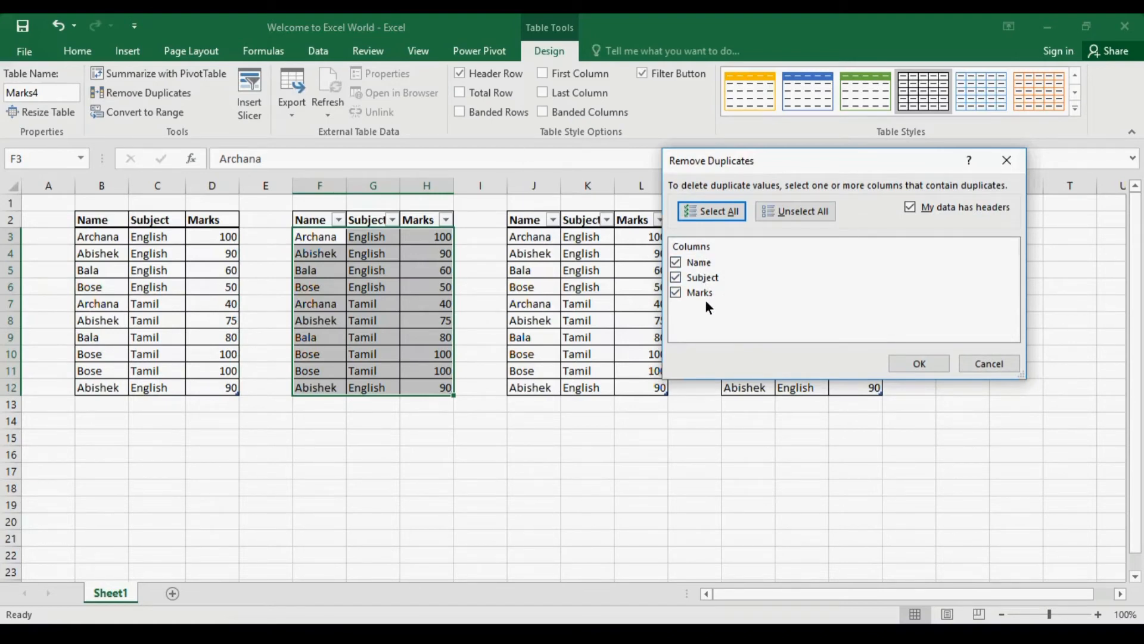
{"action": "left_click", "coordinate": [930, 362]}
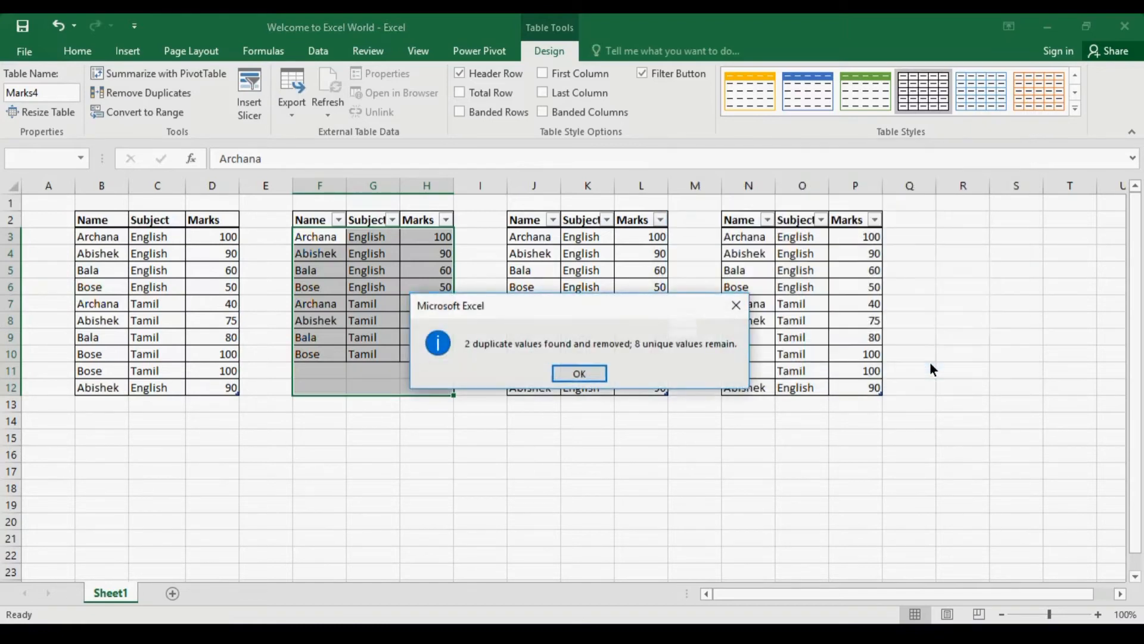
{"action": "left_click", "coordinate": [581, 374]}
{"action": "left_click", "coordinate": [373, 287]}
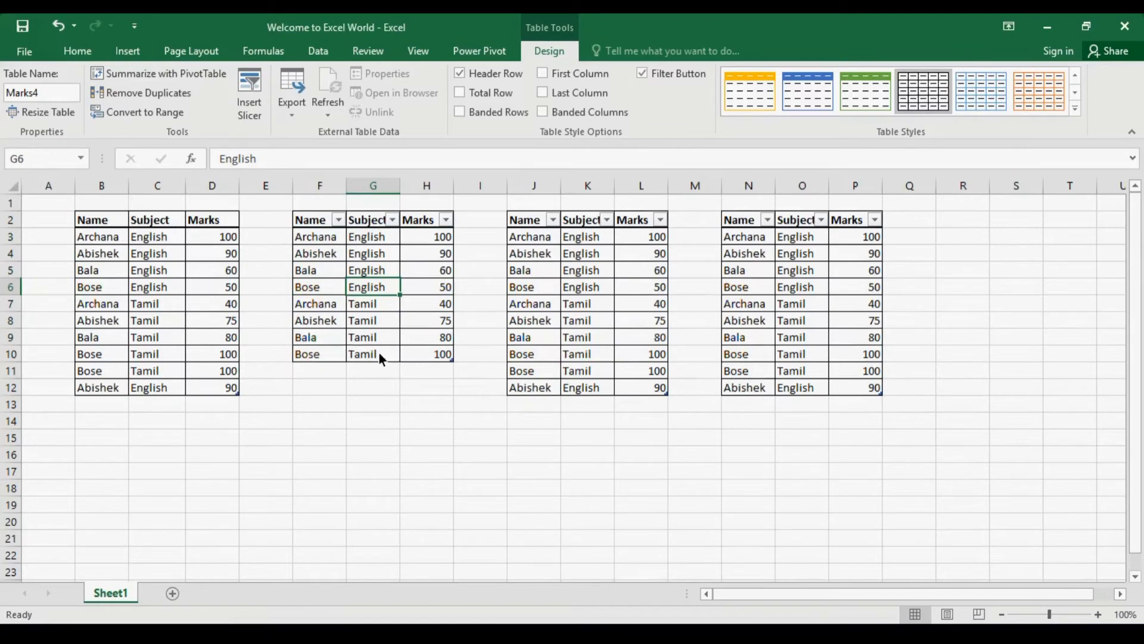
Try removing duplicate rows from the table copy at J2, comparing only the Name column.
{"action": "left_click", "coordinate": [542, 305]}
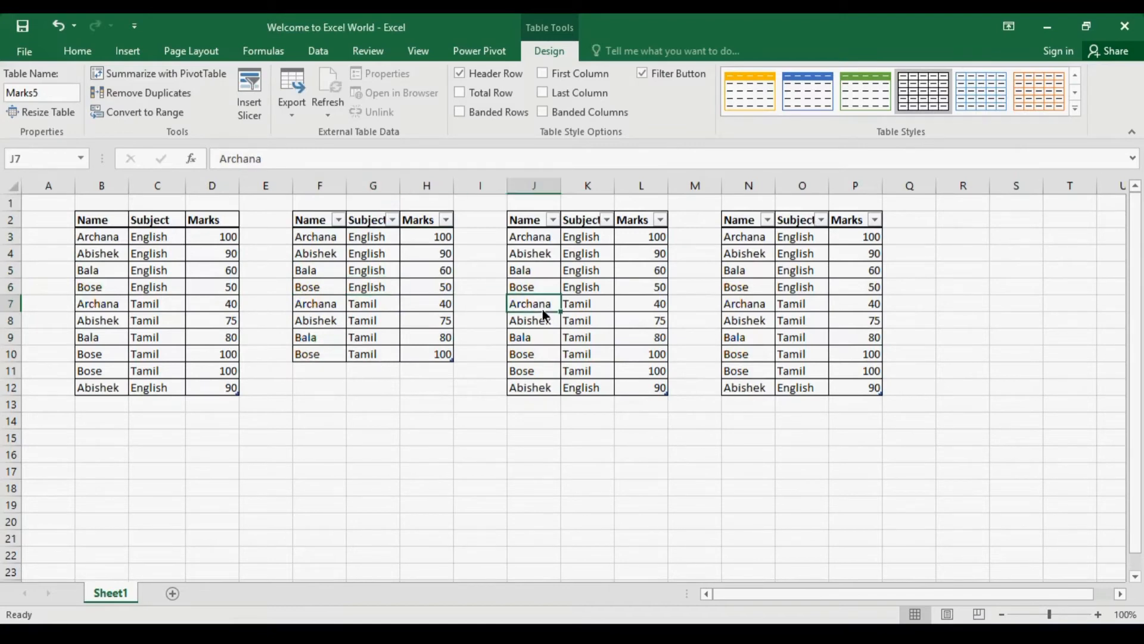
{"action": "left_click", "coordinate": [159, 94]}
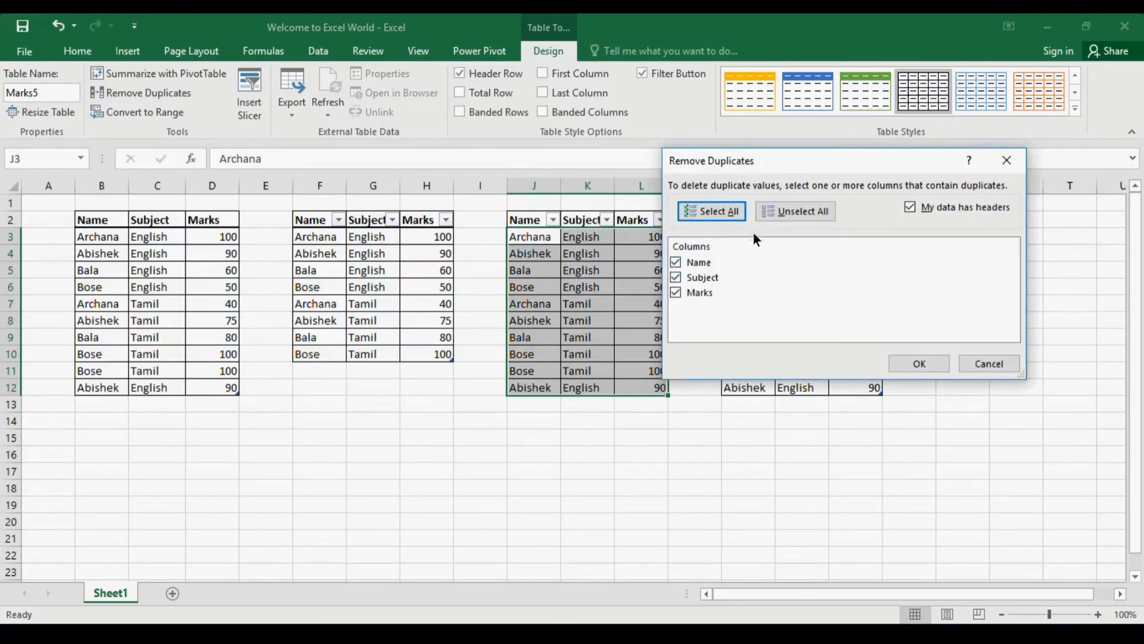
{"action": "left_click", "coordinate": [788, 216]}
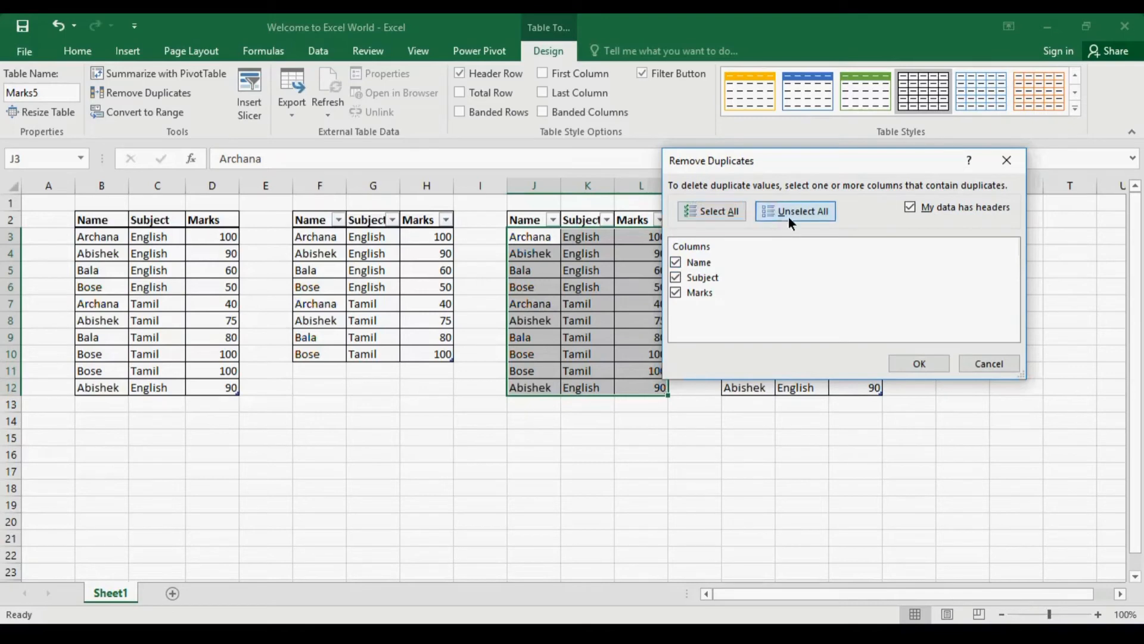
{"action": "left_click", "coordinate": [711, 265]}
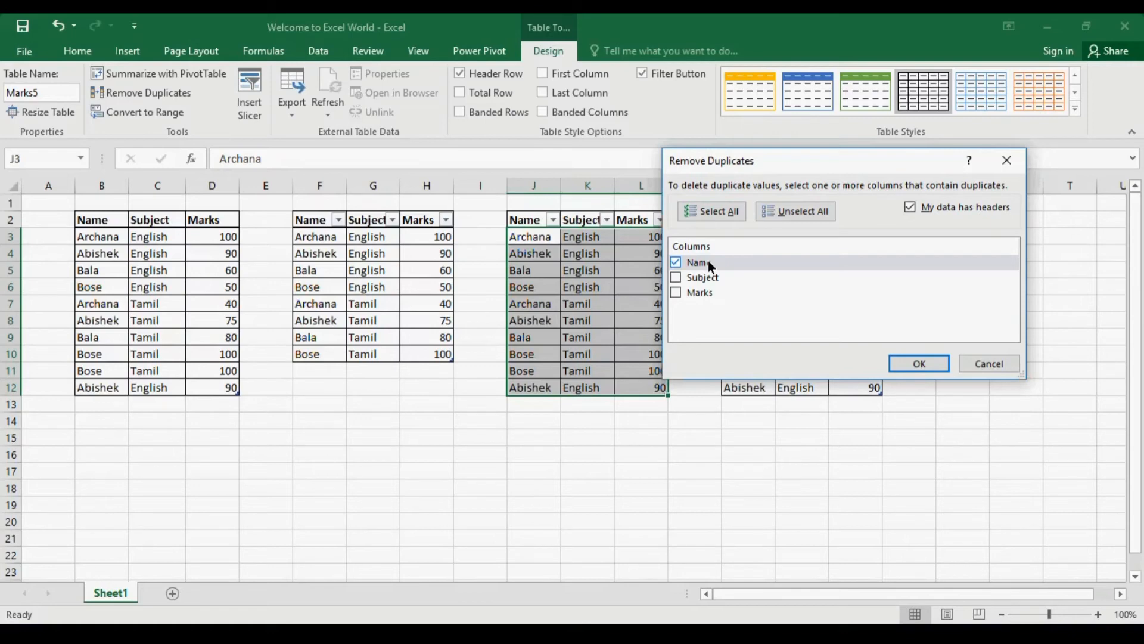
{"action": "left_click", "coordinate": [929, 368]}
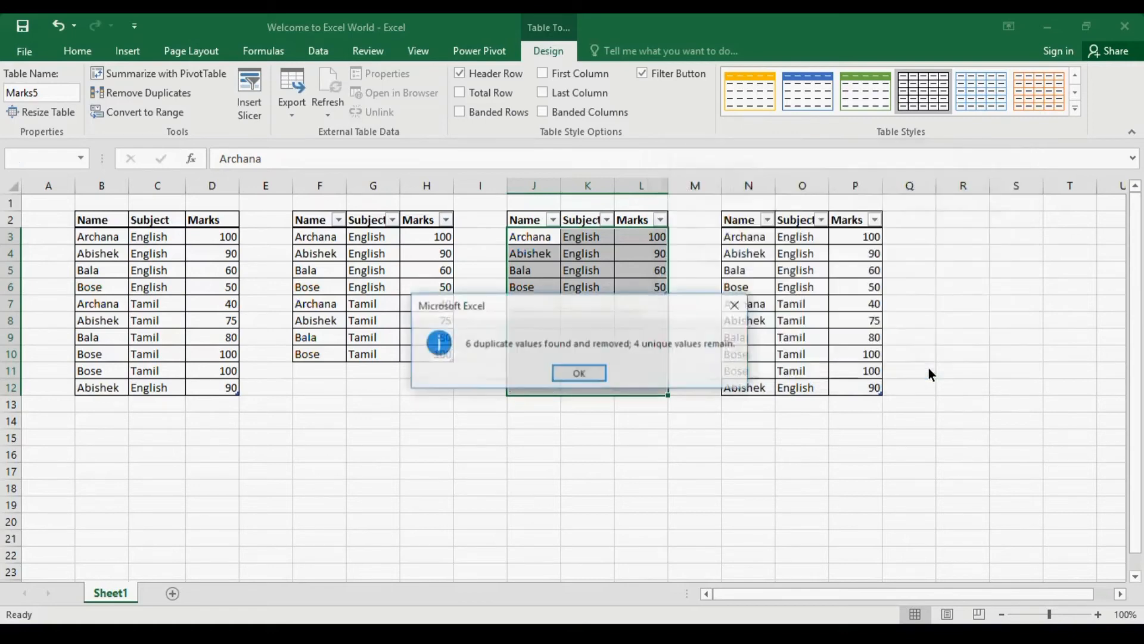
{"action": "left_click", "coordinate": [588, 373]}
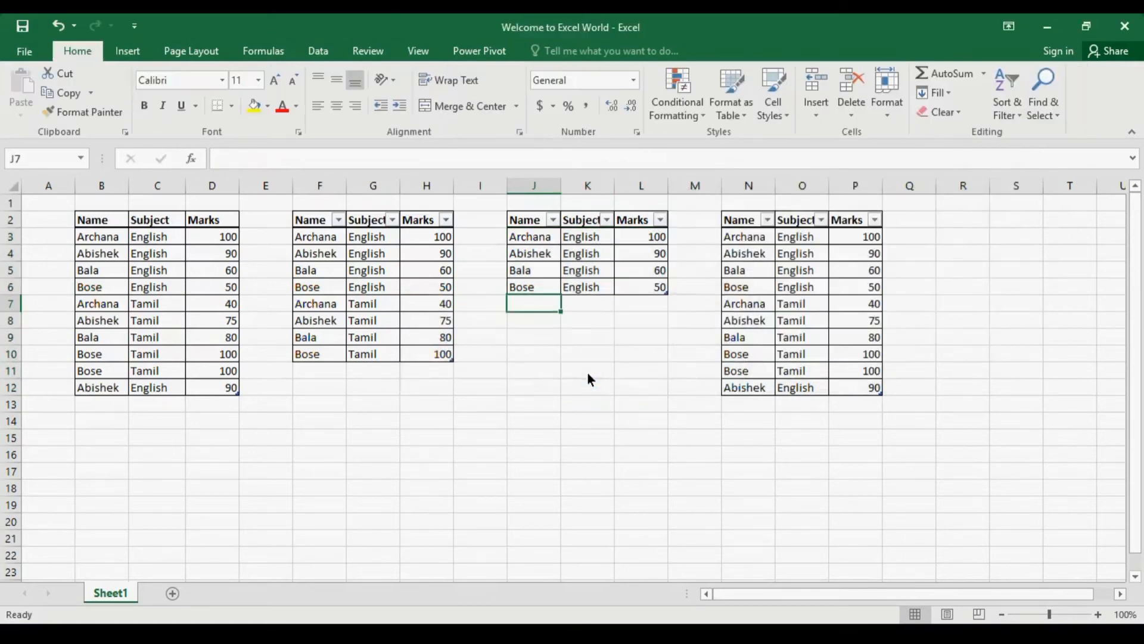
Compare the rows left in the table copy at J2 with the copy at F2 and the Tamil rows of the original Marks table.
{"action": "left_click", "coordinate": [545, 244]}
{"action": "key", "text": "Down"}
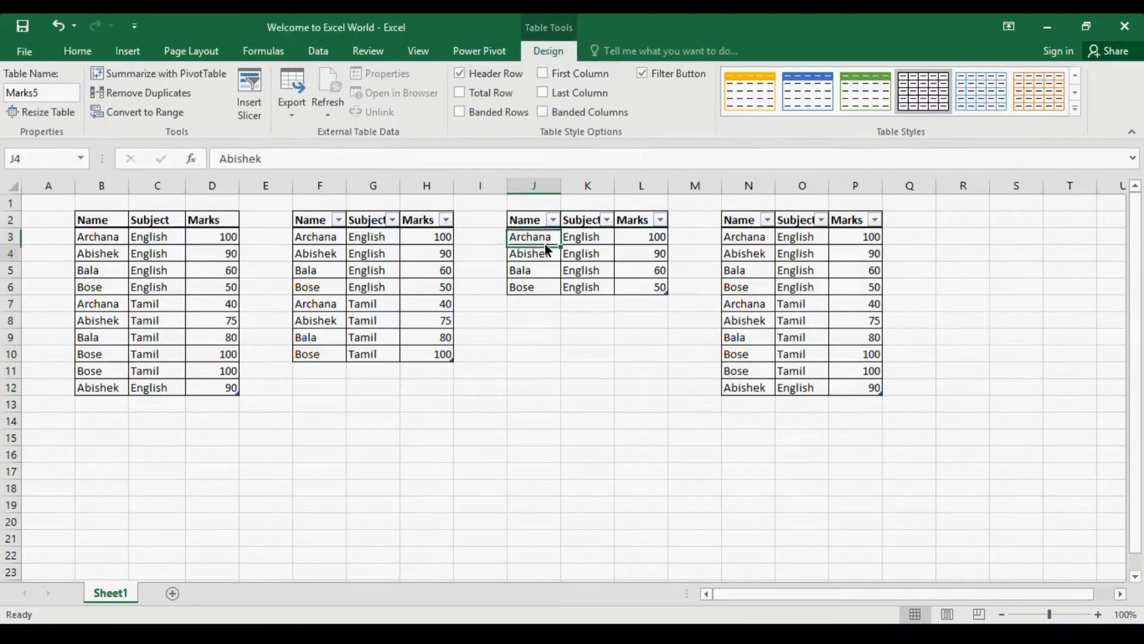
{"action": "key", "text": "Down"}
{"action": "key", "text": "Down"}
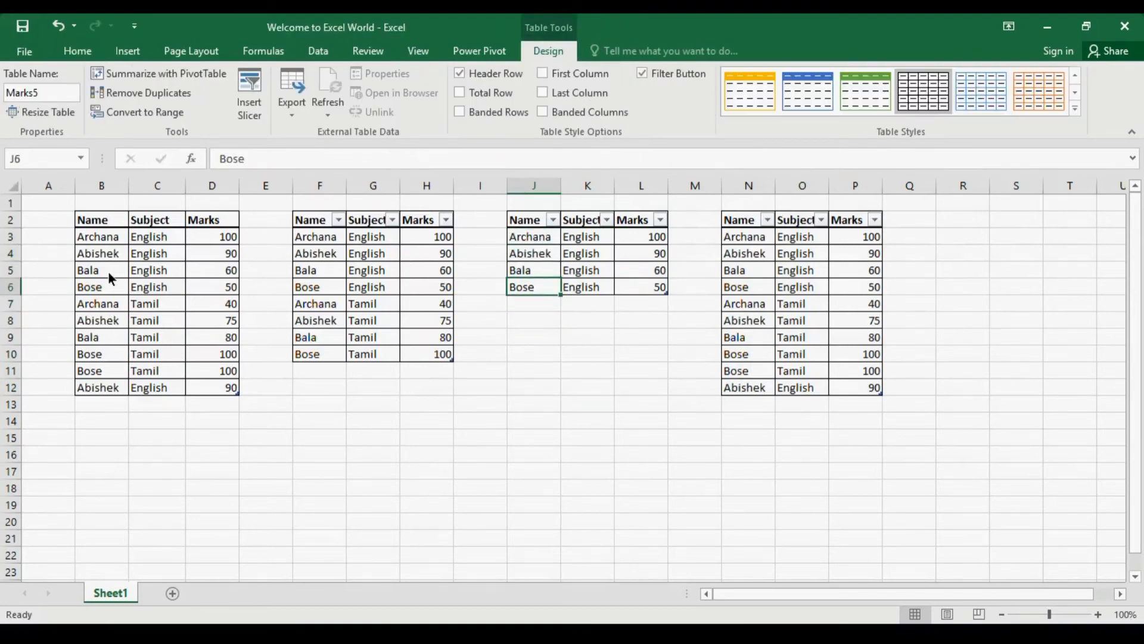
{"action": "left_click", "coordinate": [336, 292]}
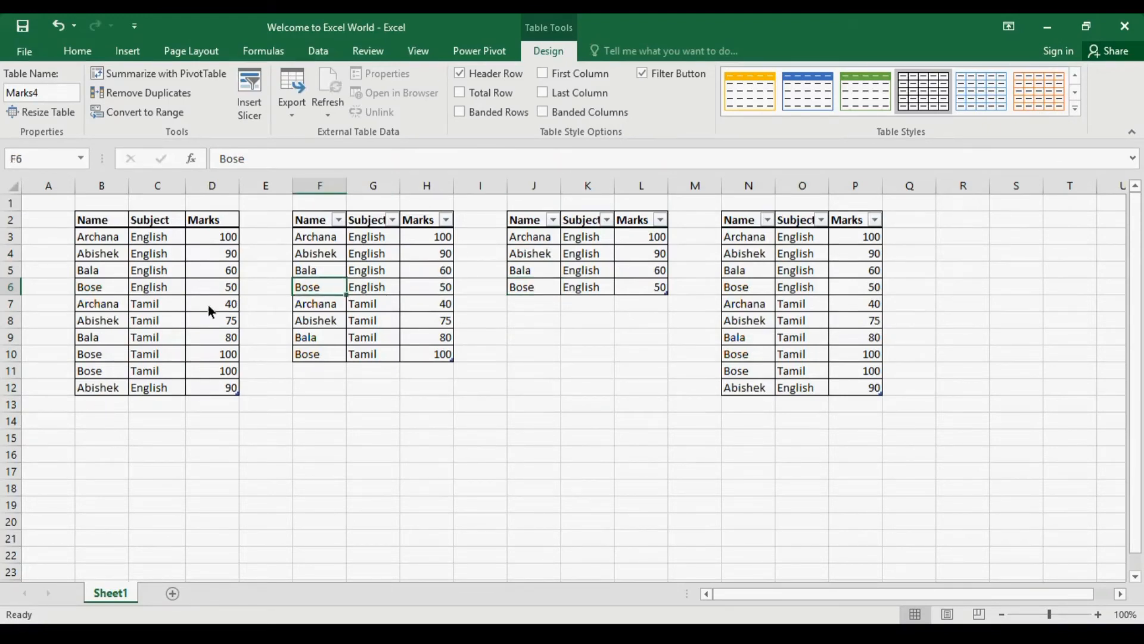
{"action": "left_click", "coordinate": [165, 311]}
{"action": "key", "text": "shift+Down"}
{"action": "key", "text": "shift+Down"}
{"action": "key", "text": "shift+Down"}
{"action": "key", "text": "shift+Down"}
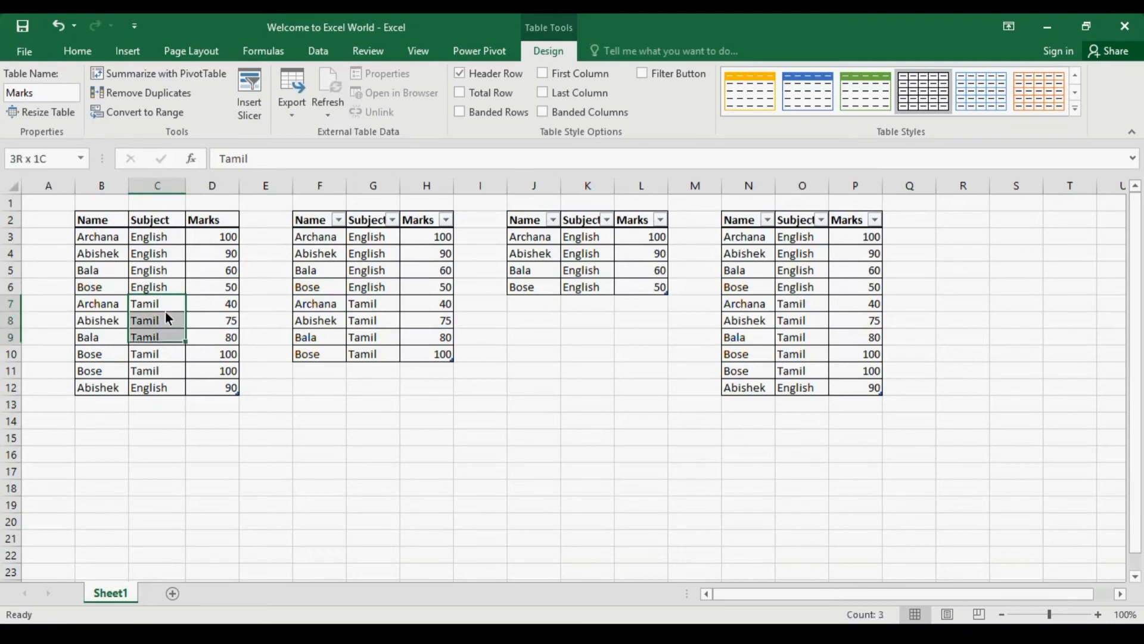
{"action": "key", "text": "Right"}
{"action": "key", "text": "Right"}
{"action": "key", "text": "Right"}
{"action": "key", "text": "Right"}
{"action": "key", "text": "Right"}
{"action": "key", "text": "Right"}
{"action": "key", "text": "Right"}
{"action": "key", "text": "Right"}
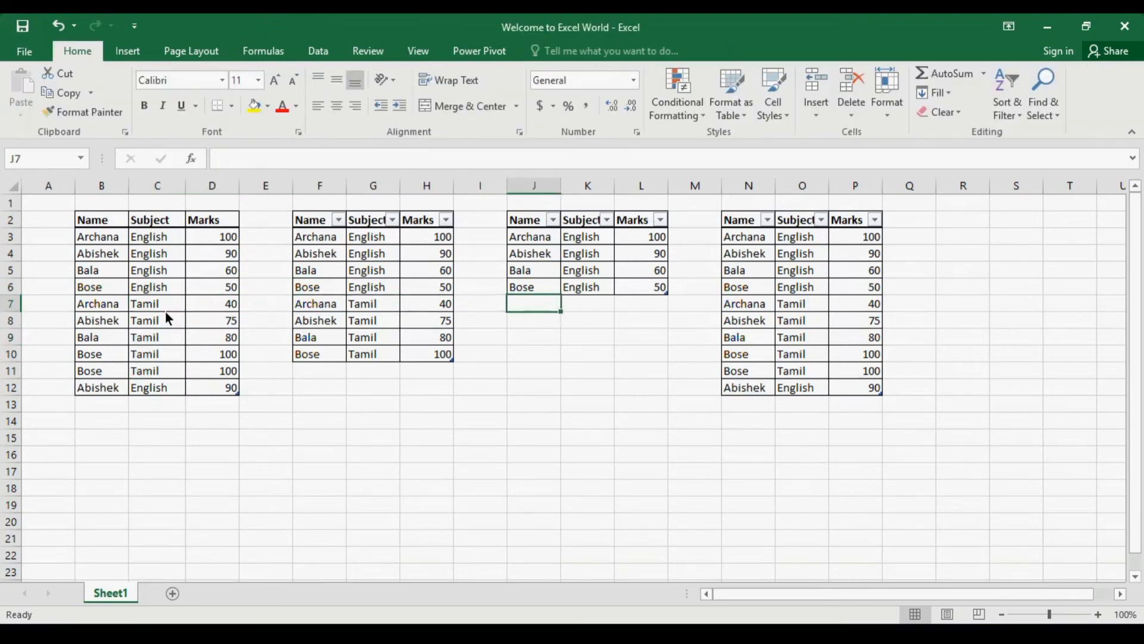
{"action": "key", "text": "Left"}
Undo the duplicate removal based on the Name column in the table copy at J2.
{"action": "left_click", "coordinate": [570, 269]}
{"action": "key", "text": "ctrl+z"}
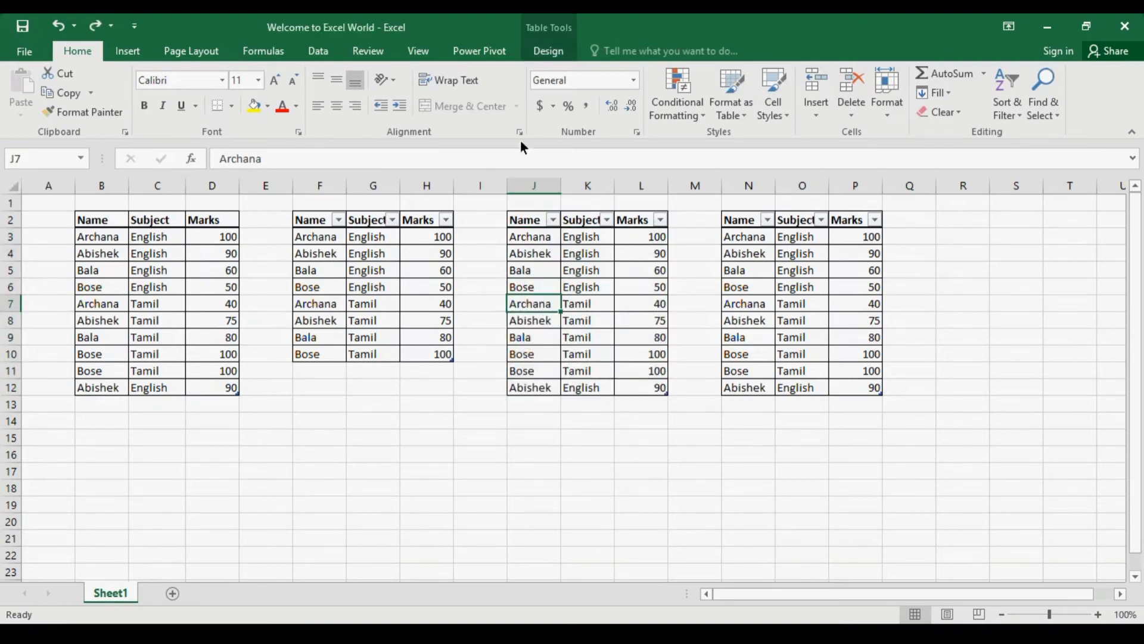
Remove duplicate rows from the table copy at J2, comparing the Name and Subject columns but not Marks.
{"action": "left_click", "coordinate": [549, 51]}
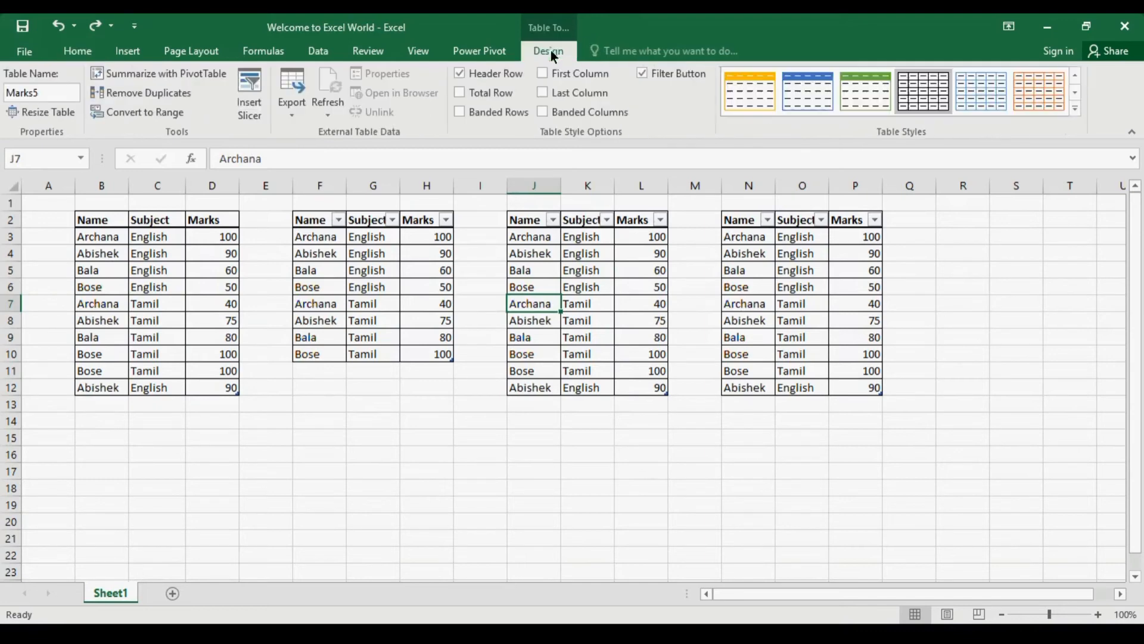
{"action": "left_click", "coordinate": [184, 93]}
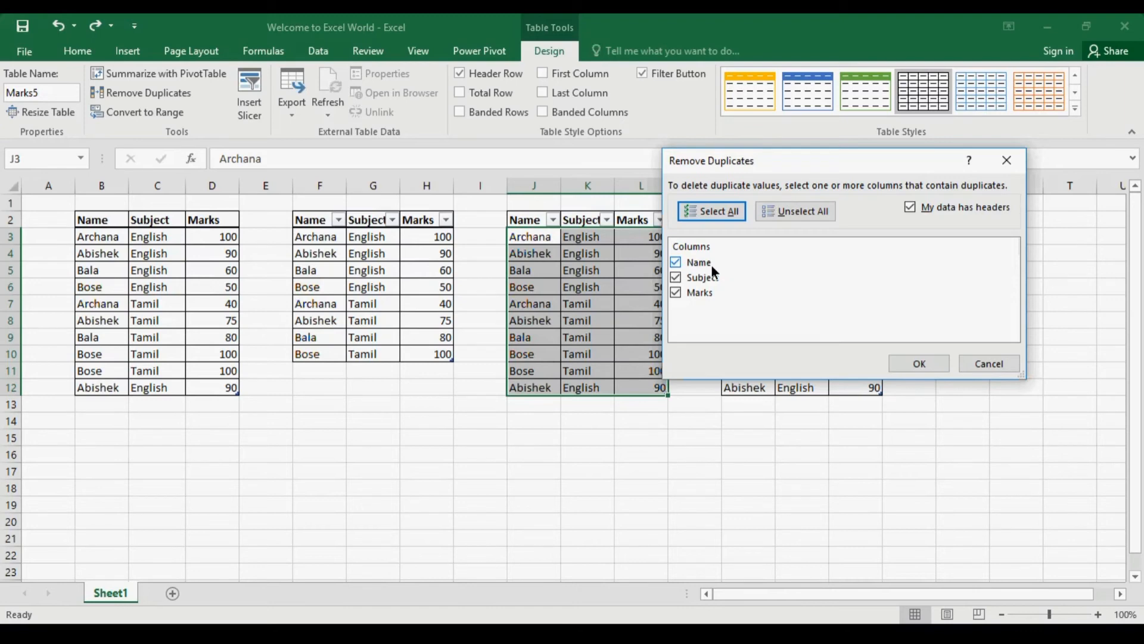
{"action": "left_click", "coordinate": [707, 297]}
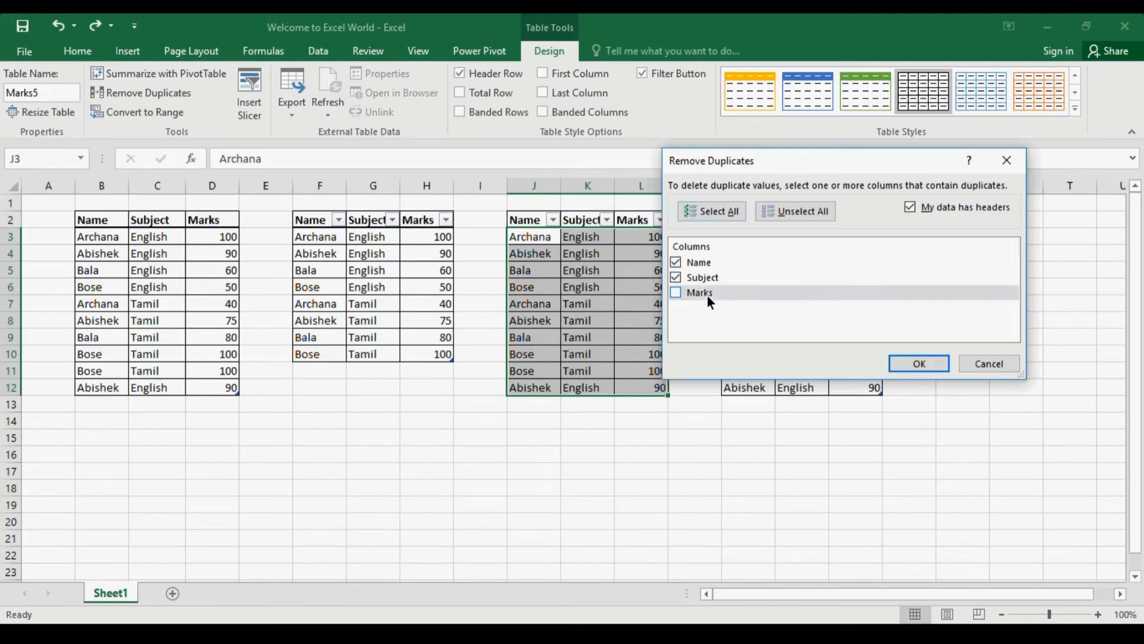
{"action": "left_click", "coordinate": [924, 363]}
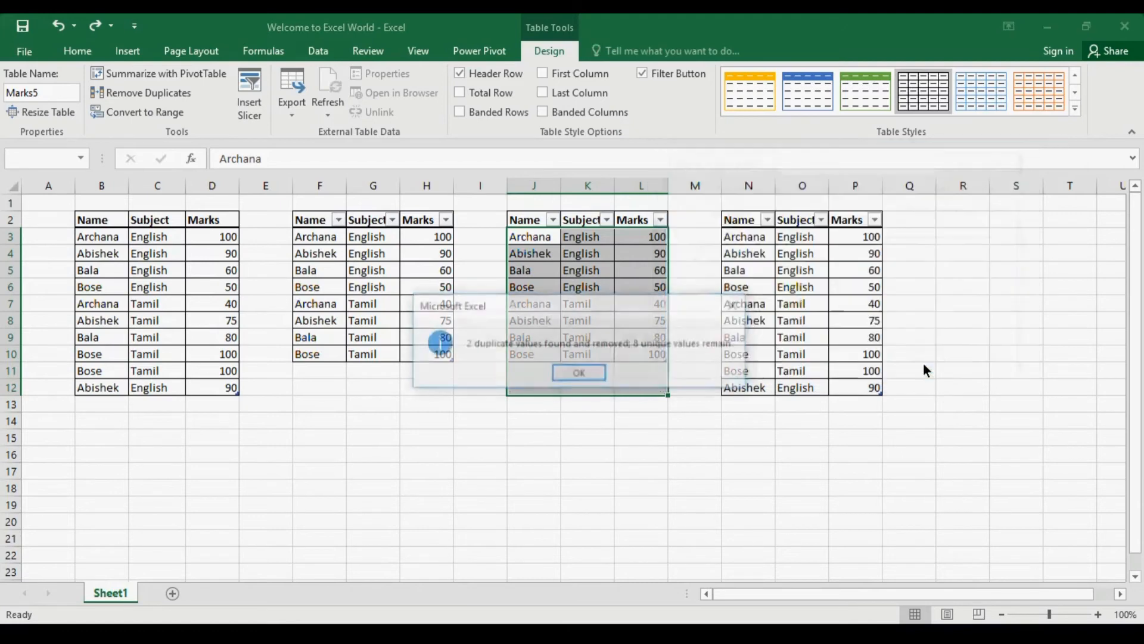
{"action": "left_click", "coordinate": [596, 374]}
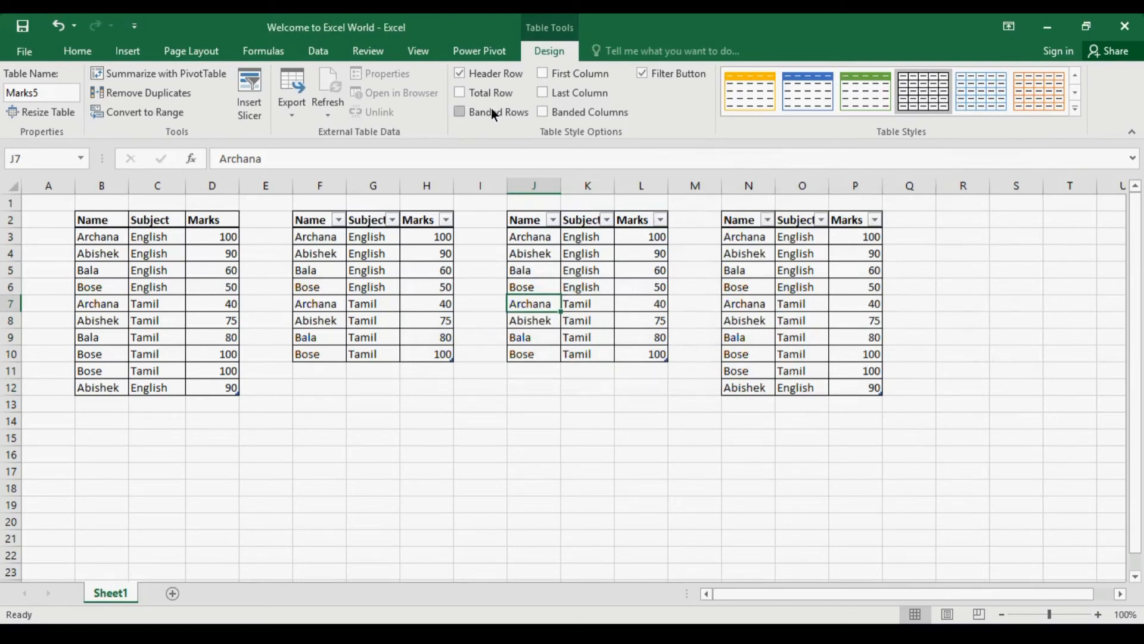
Run Remove Duplicates again on the table at J2, with only Name and Subject as the compared columns.
{"action": "left_click", "coordinate": [188, 97]}
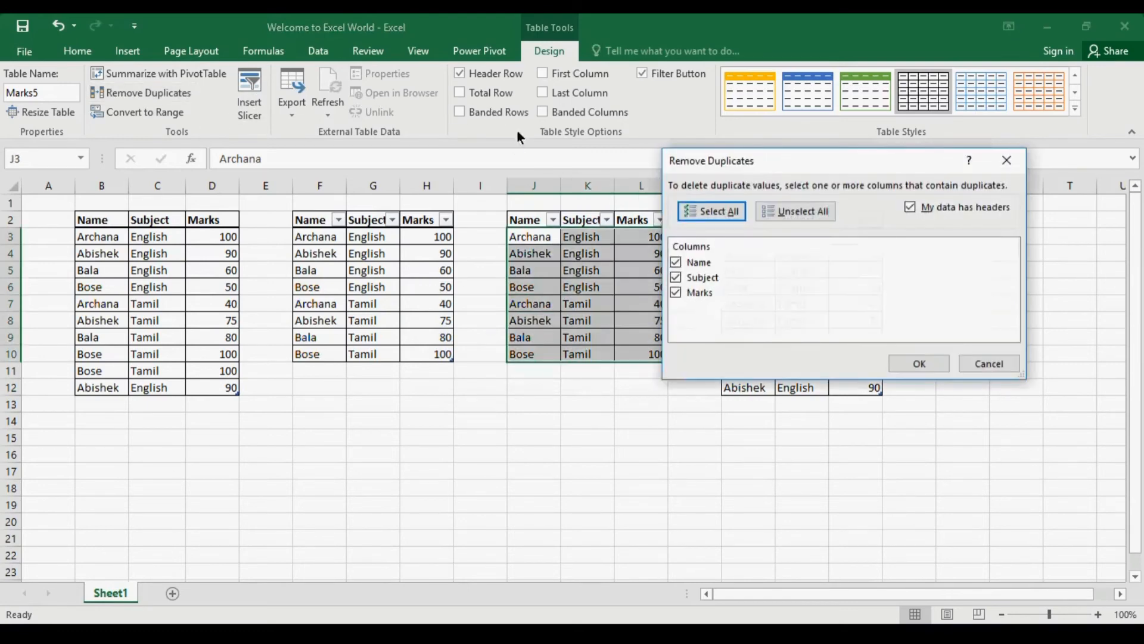
{"action": "left_click", "coordinate": [681, 293]}
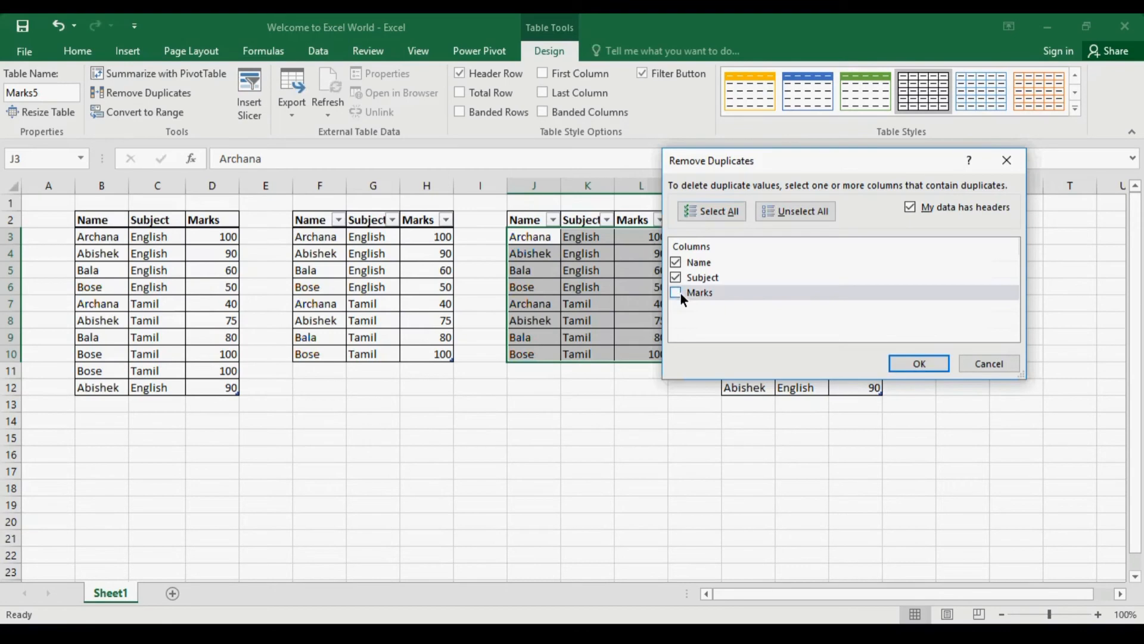
{"action": "left_click", "coordinate": [912, 359]}
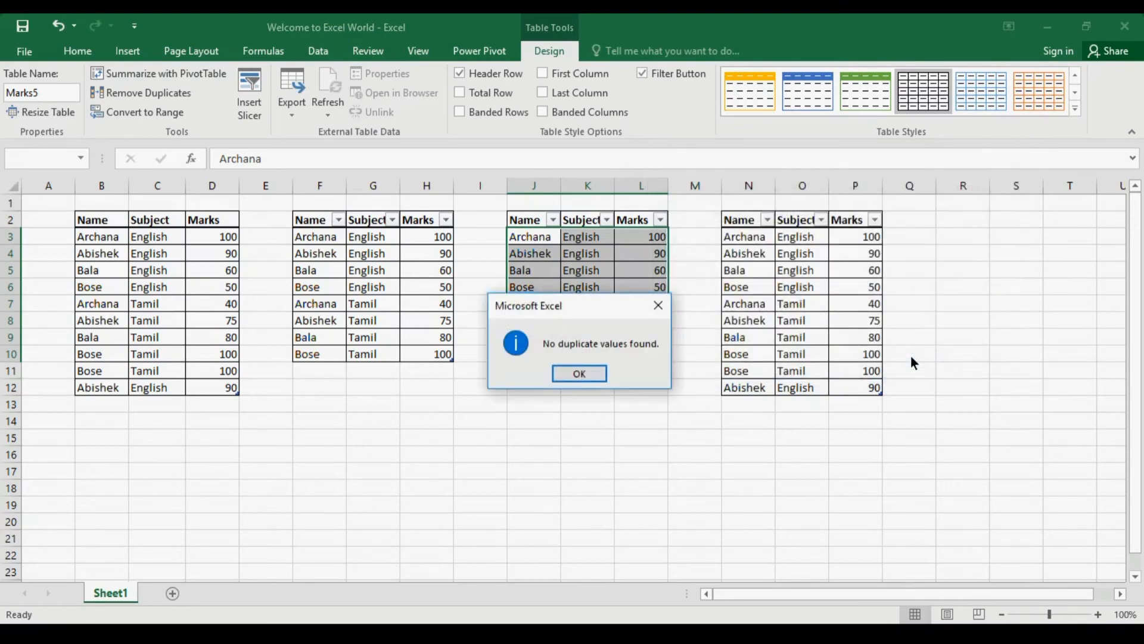
{"action": "left_click", "coordinate": [585, 373]}
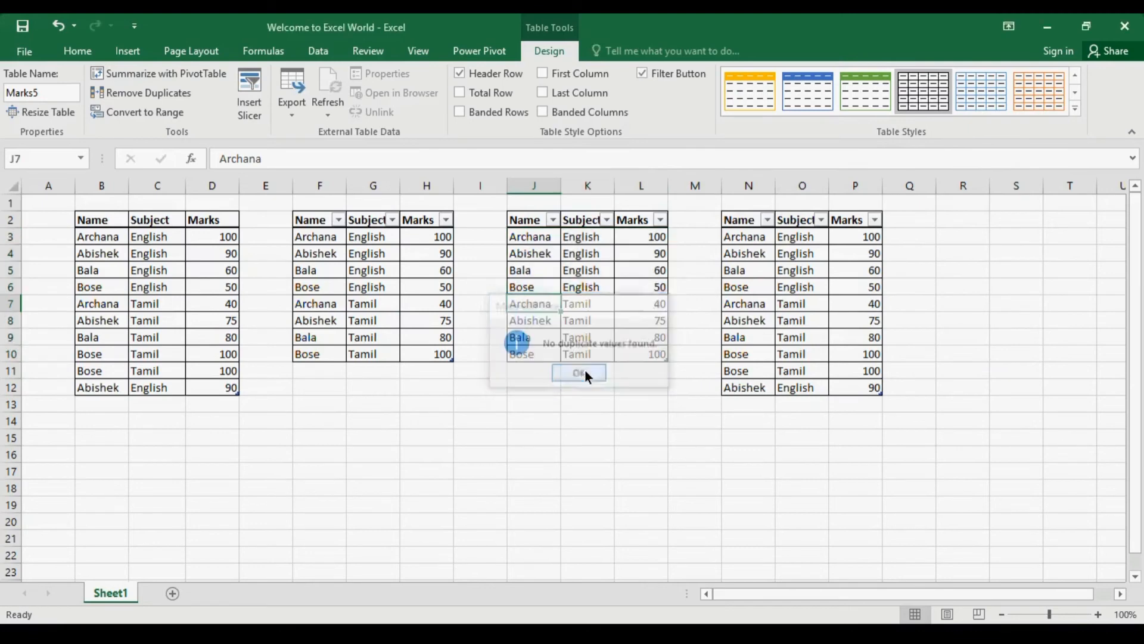
Try removing duplicate rows from the table at J2, comparing the Subject and Marks columns without Name.
{"action": "left_click", "coordinate": [650, 321]}
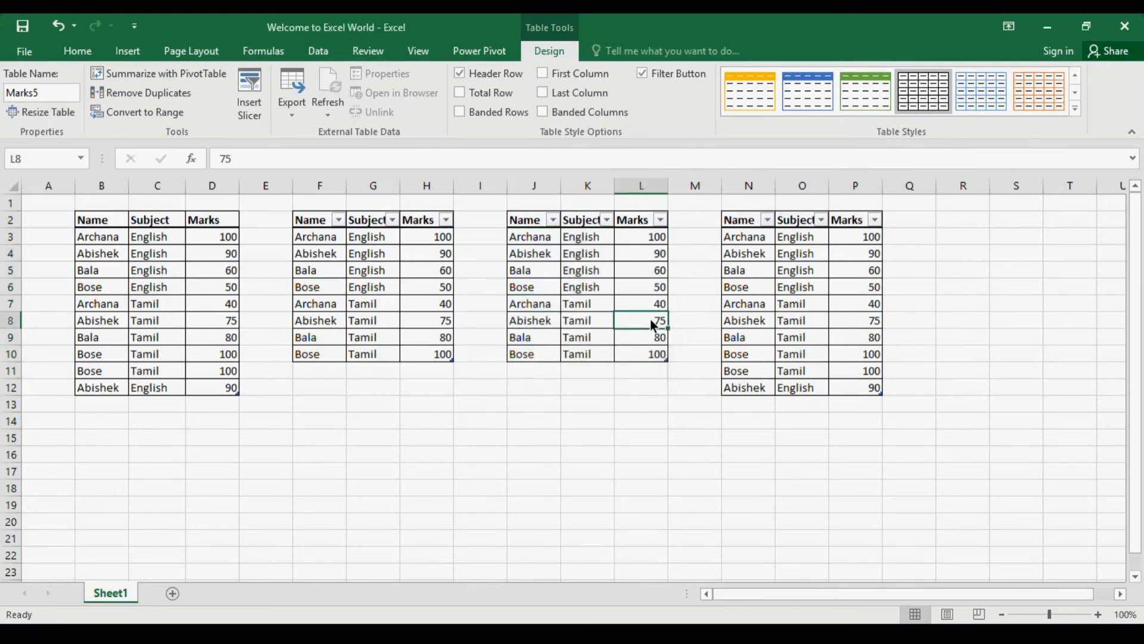
{"action": "left_click", "coordinate": [149, 95]}
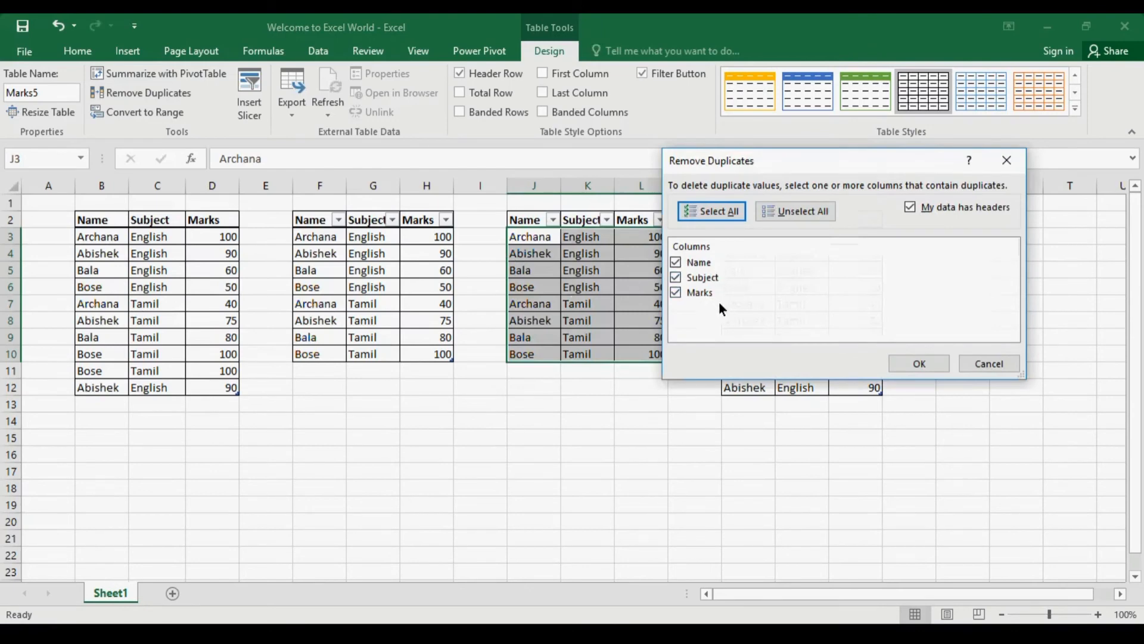
{"action": "left_click", "coordinate": [699, 265]}
{"action": "left_click", "coordinate": [699, 280]}
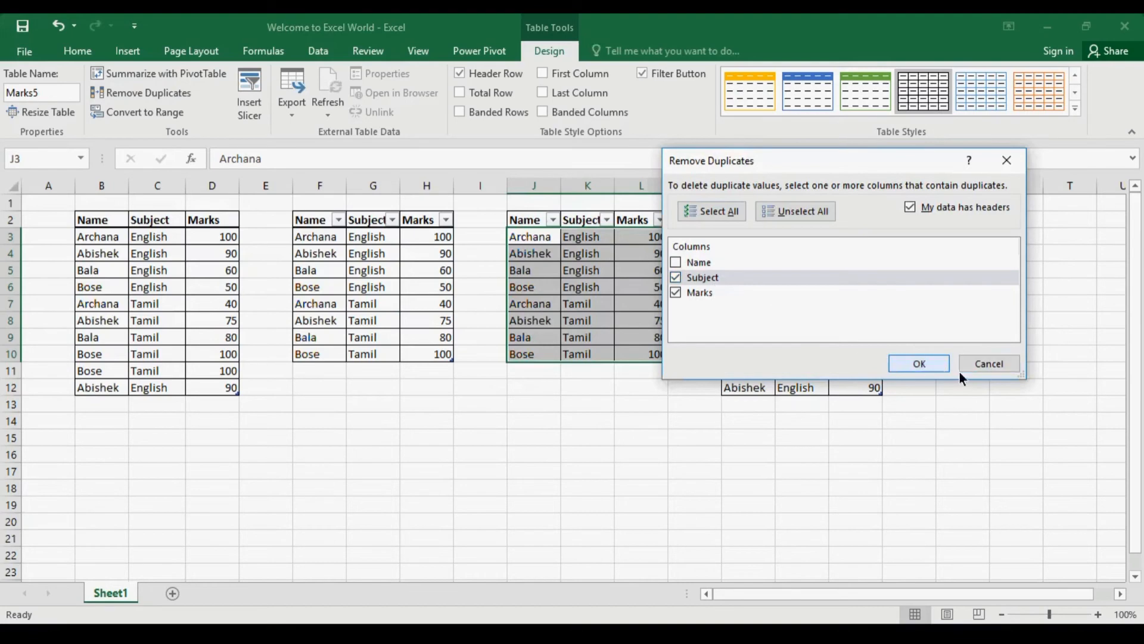
{"action": "left_click", "coordinate": [937, 367]}
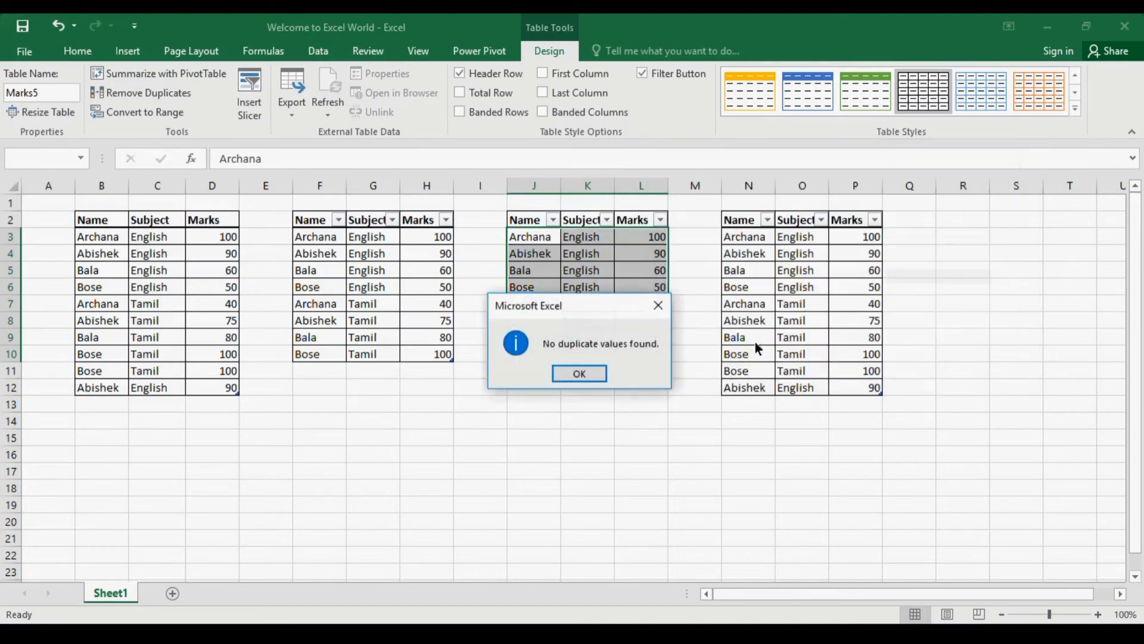
{"action": "left_click", "coordinate": [579, 373]}
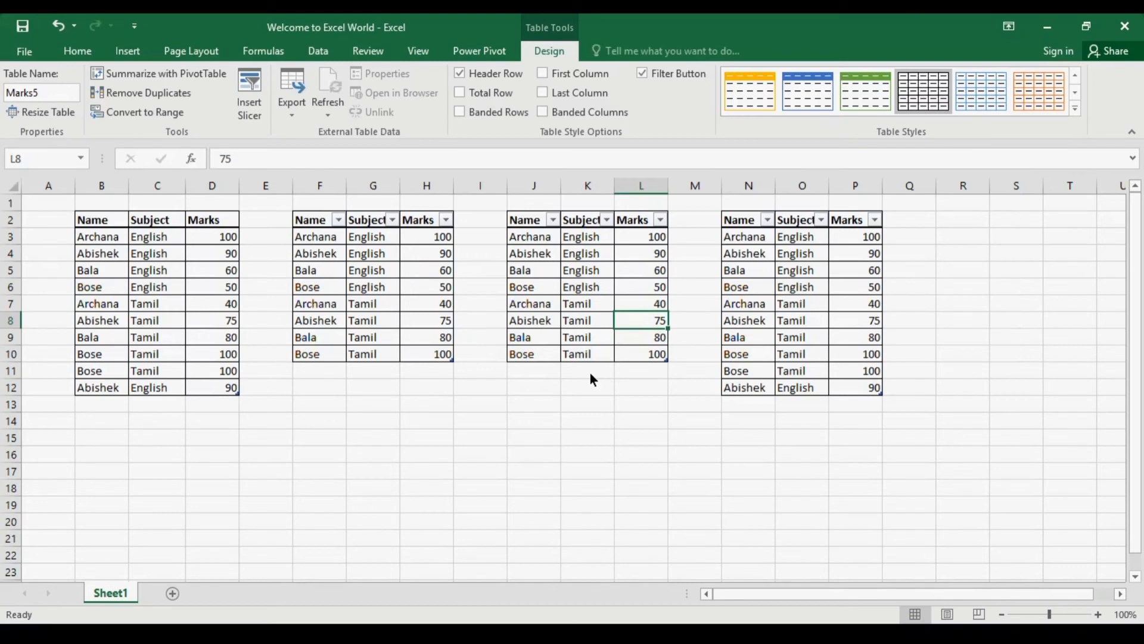
Convert the table at J2 to a normal range and confirm the conversion.
{"action": "left_click", "coordinate": [598, 316]}
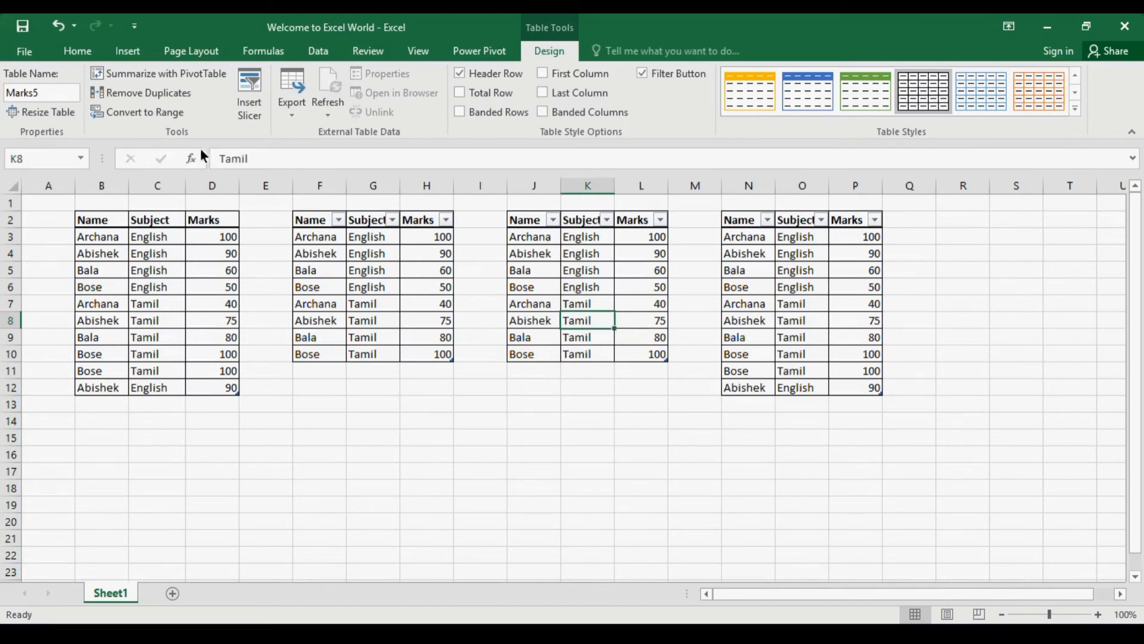
{"action": "left_click", "coordinate": [150, 120]}
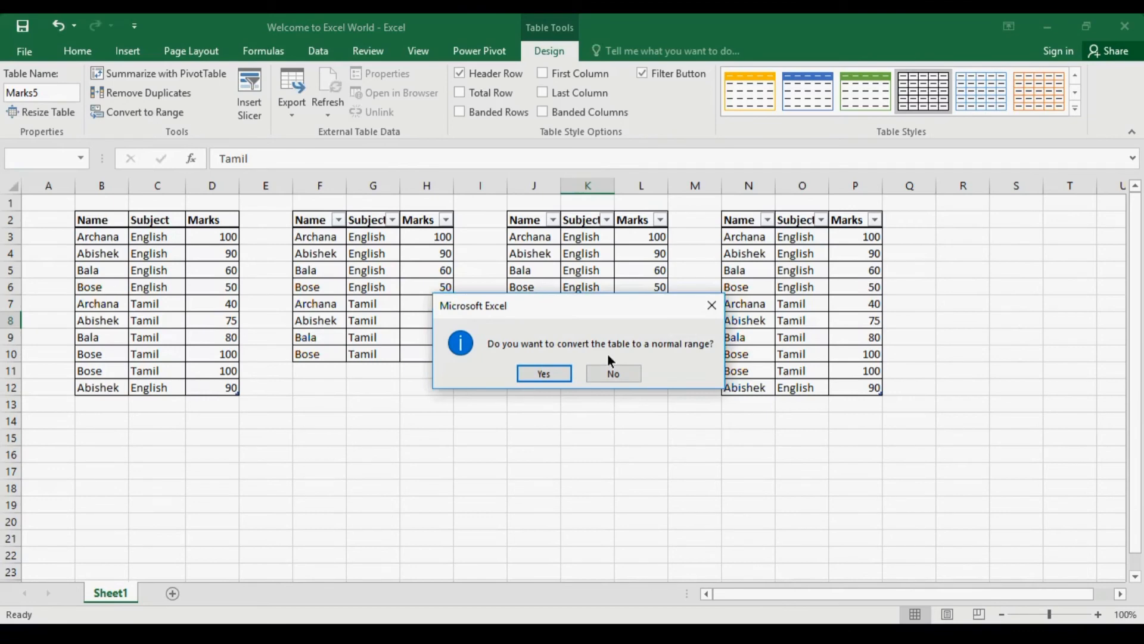
{"action": "left_click", "coordinate": [561, 369]}
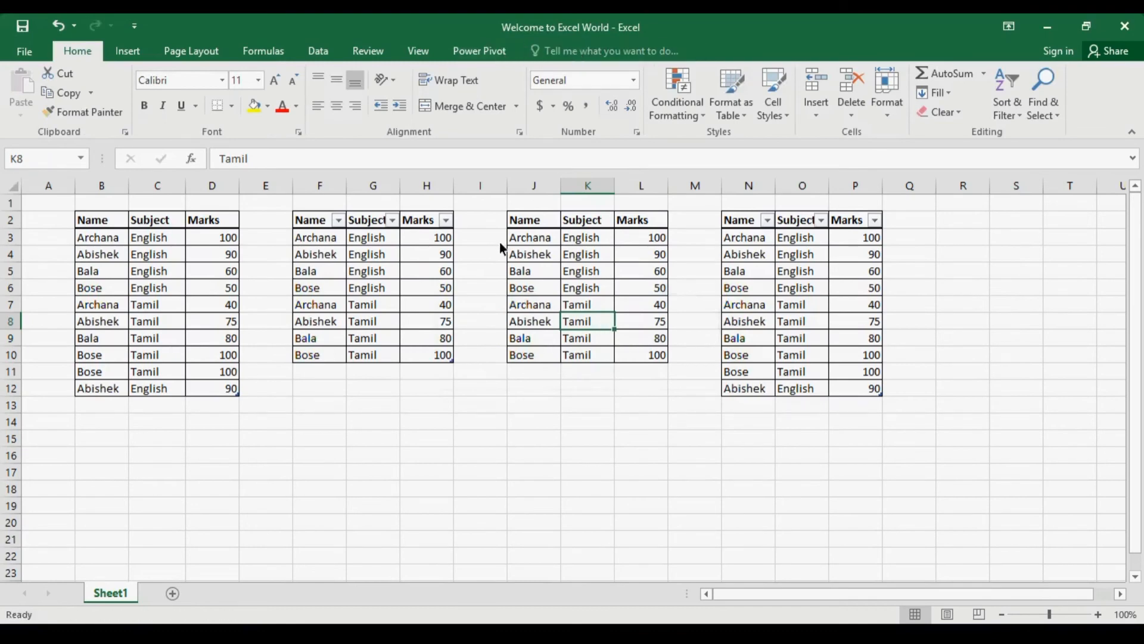
Compare the converted range at J2 with the table at F2, checking its header and data cells for table features.
{"action": "left_click", "coordinate": [410, 310]}
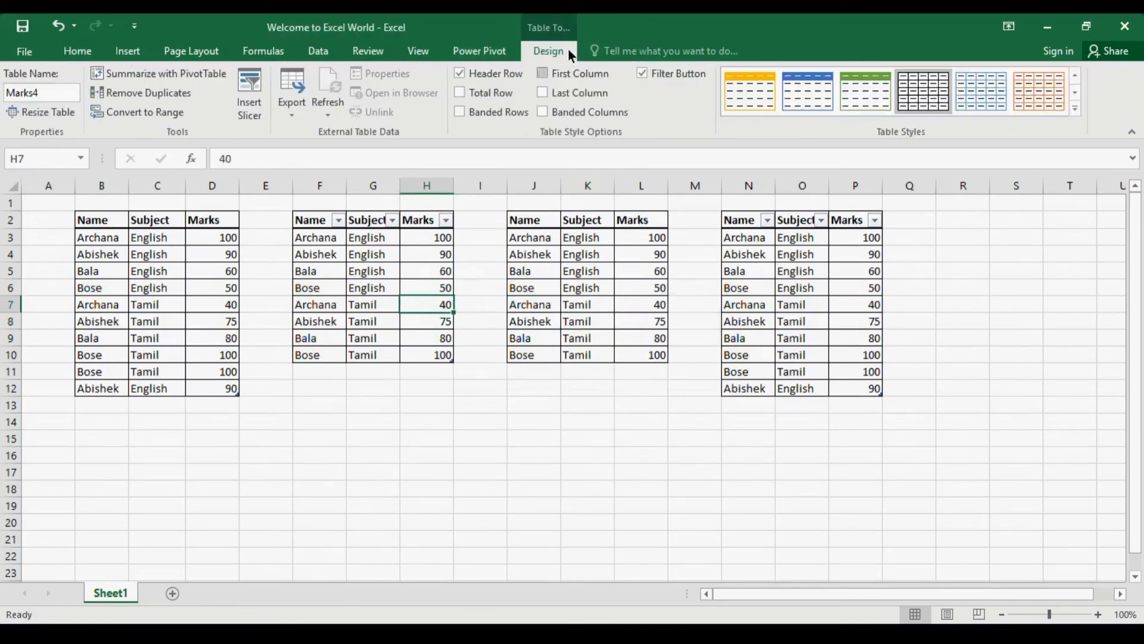
{"action": "left_click", "coordinate": [542, 281]}
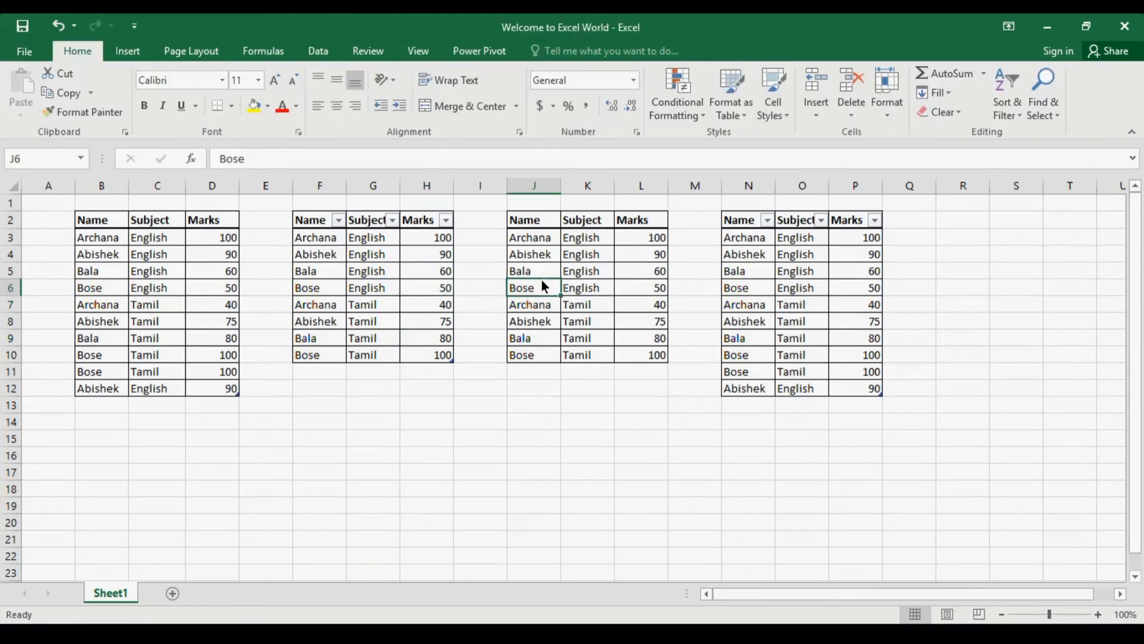
{"action": "left_click", "coordinate": [595, 321]}
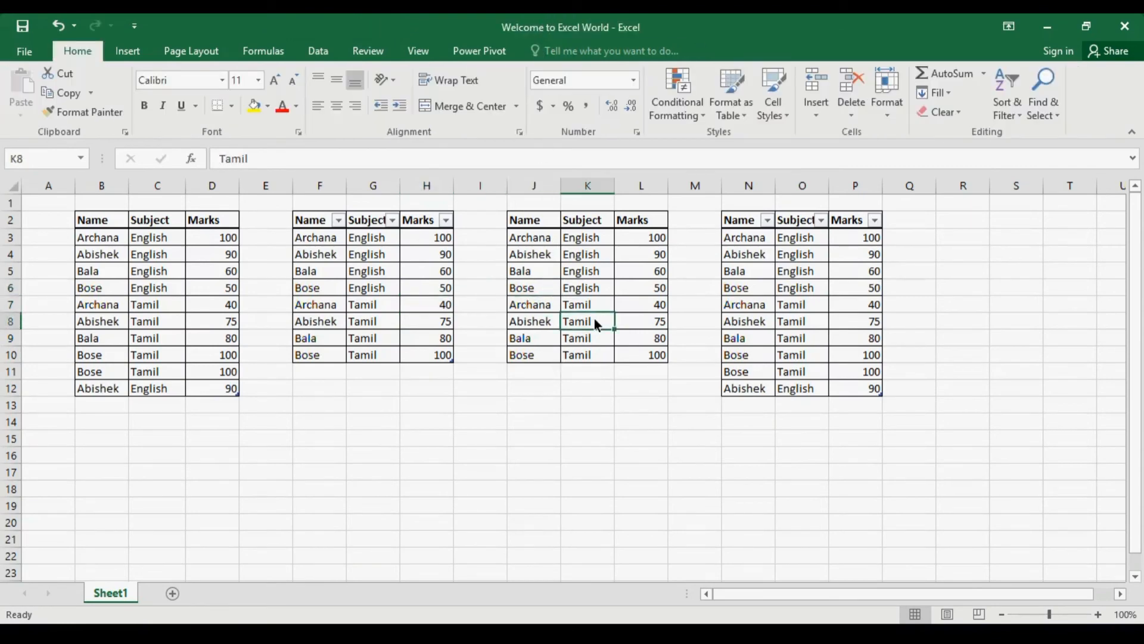
{"action": "left_click", "coordinate": [531, 225]}
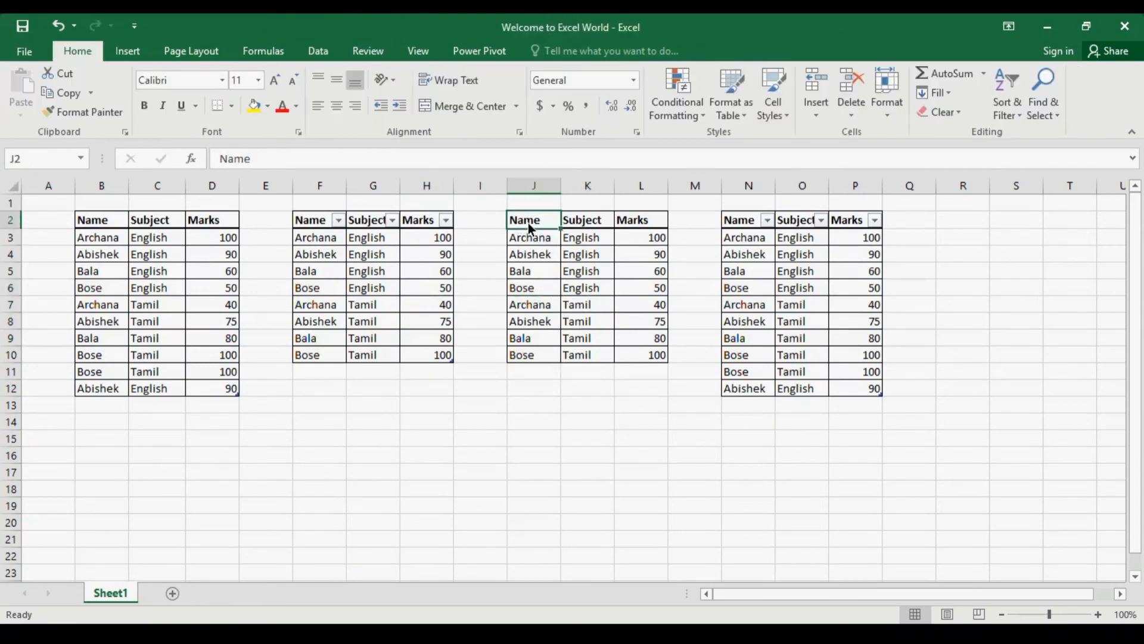
{"action": "left_click", "coordinate": [588, 223]}
{"action": "left_click", "coordinate": [534, 375]}
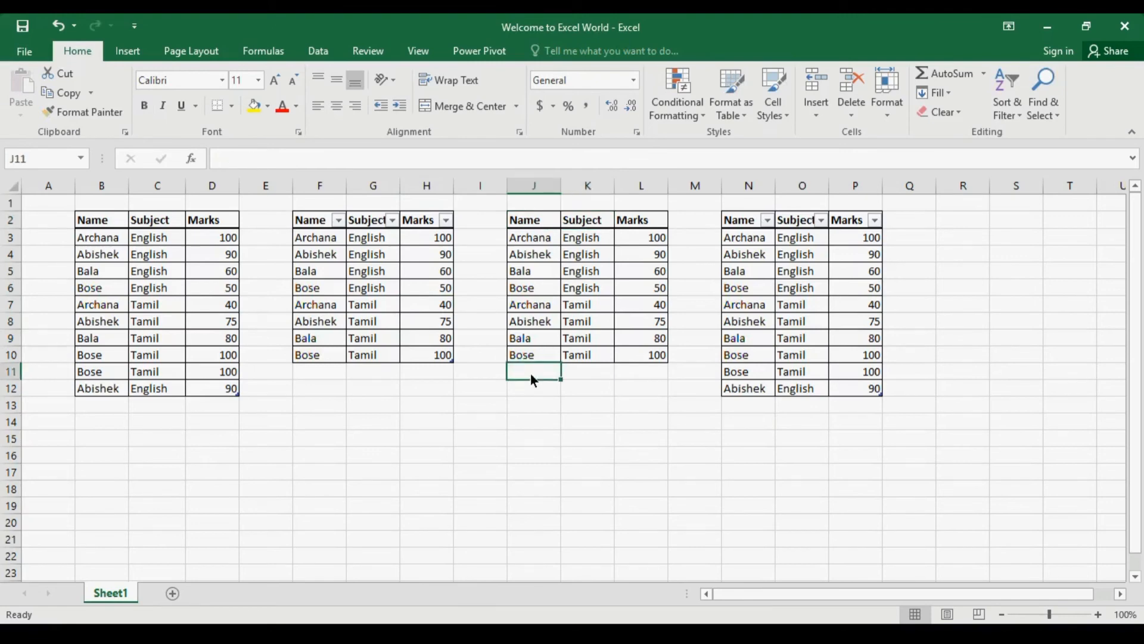
{"action": "left_click", "coordinate": [572, 320]}
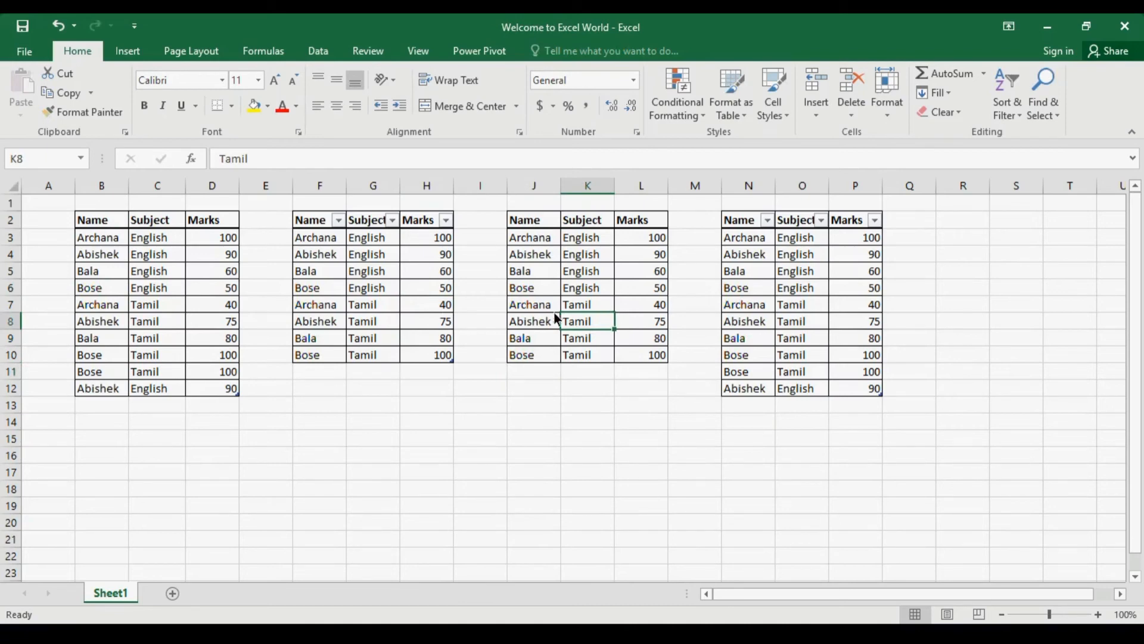
{"action": "left_click", "coordinate": [341, 294]}
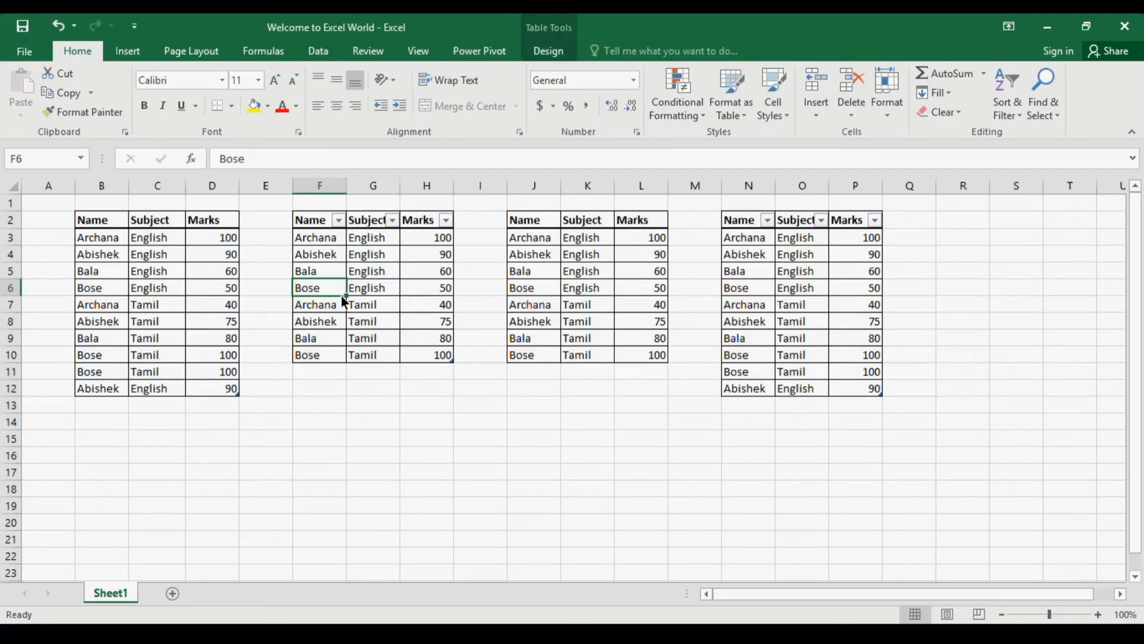
{"action": "left_click", "coordinate": [553, 51]}
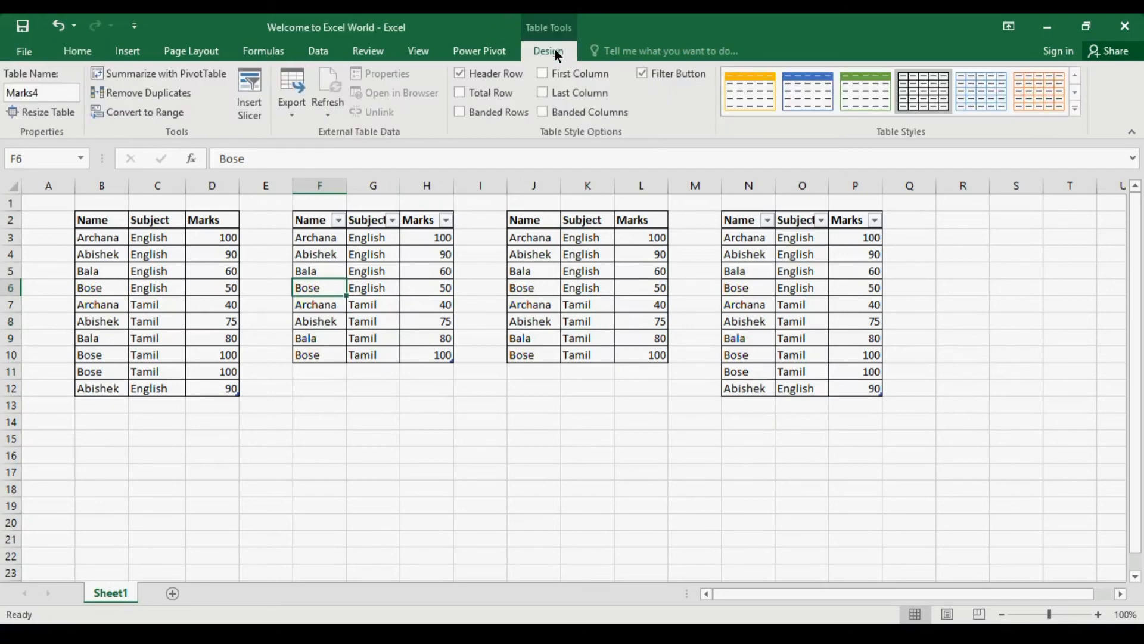
{"action": "left_click", "coordinate": [255, 95]}
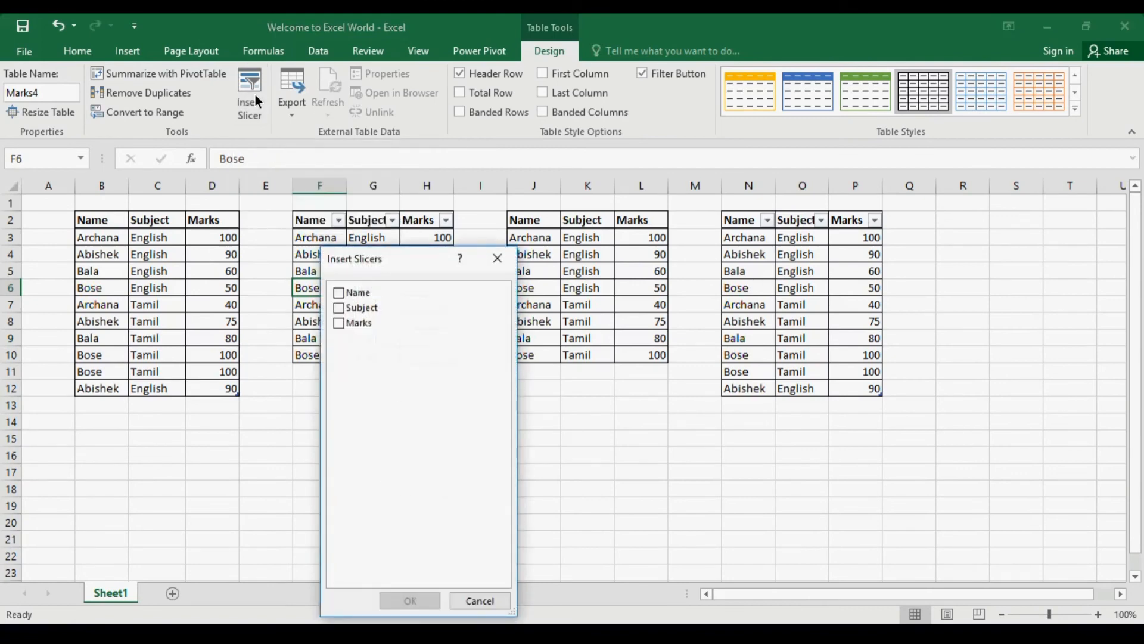
{"action": "left_click", "coordinate": [341, 291]}
{"action": "left_click", "coordinate": [470, 602]}
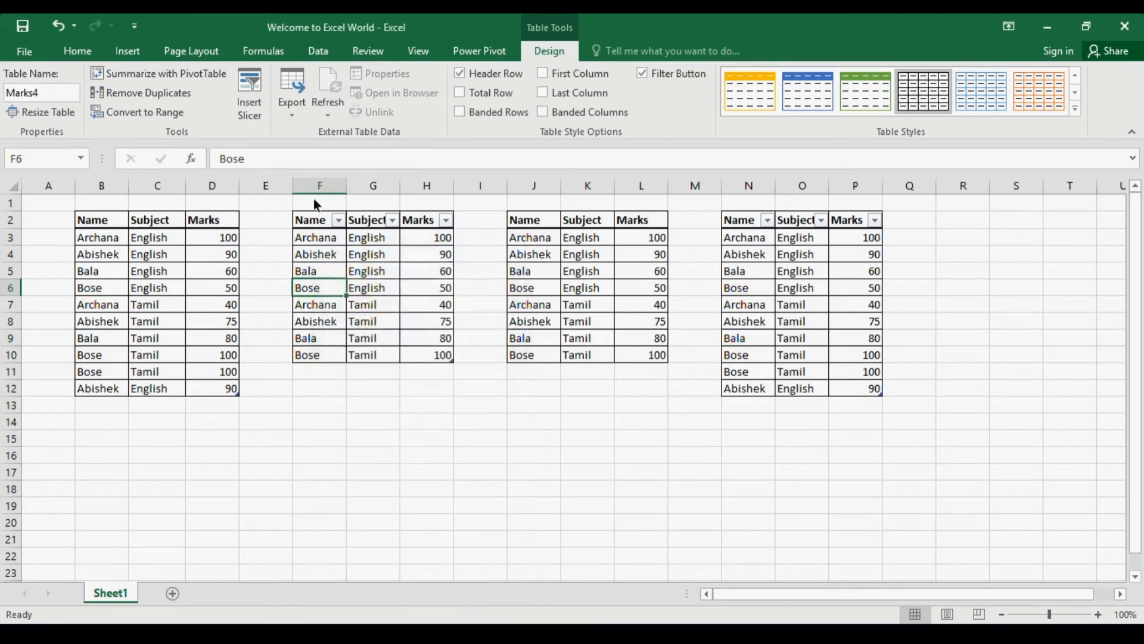
Filter the table at F2 by its Name column to show only the student in F3, and clear that filter.
{"action": "left_click", "coordinate": [338, 221]}
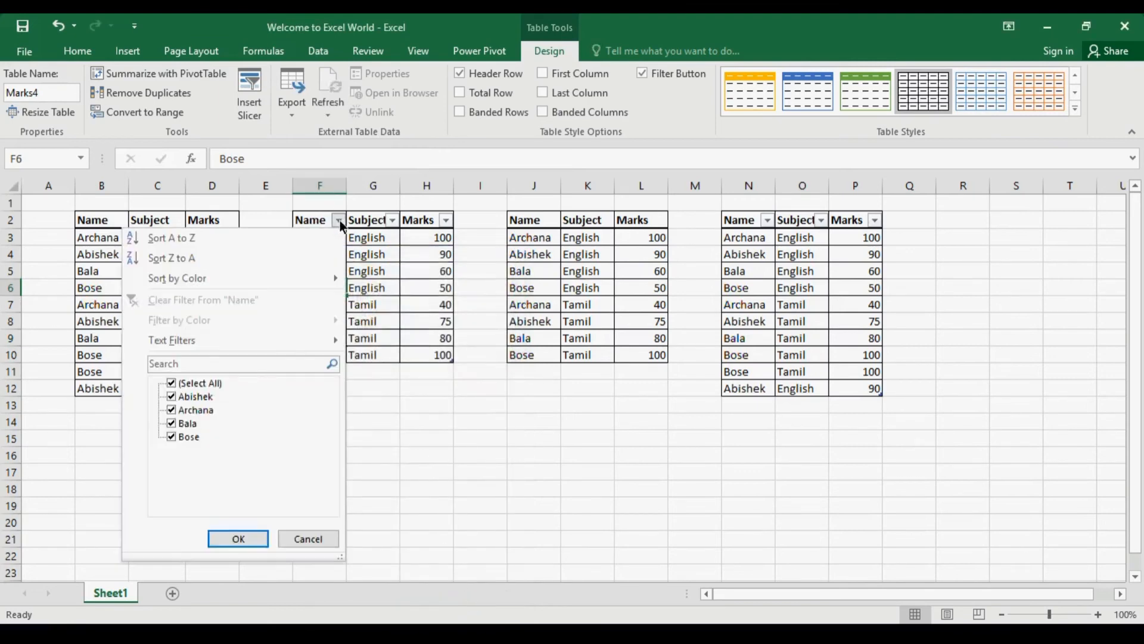
{"action": "left_click", "coordinate": [200, 384]}
{"action": "left_click", "coordinate": [208, 409]}
{"action": "left_click", "coordinate": [240, 540]}
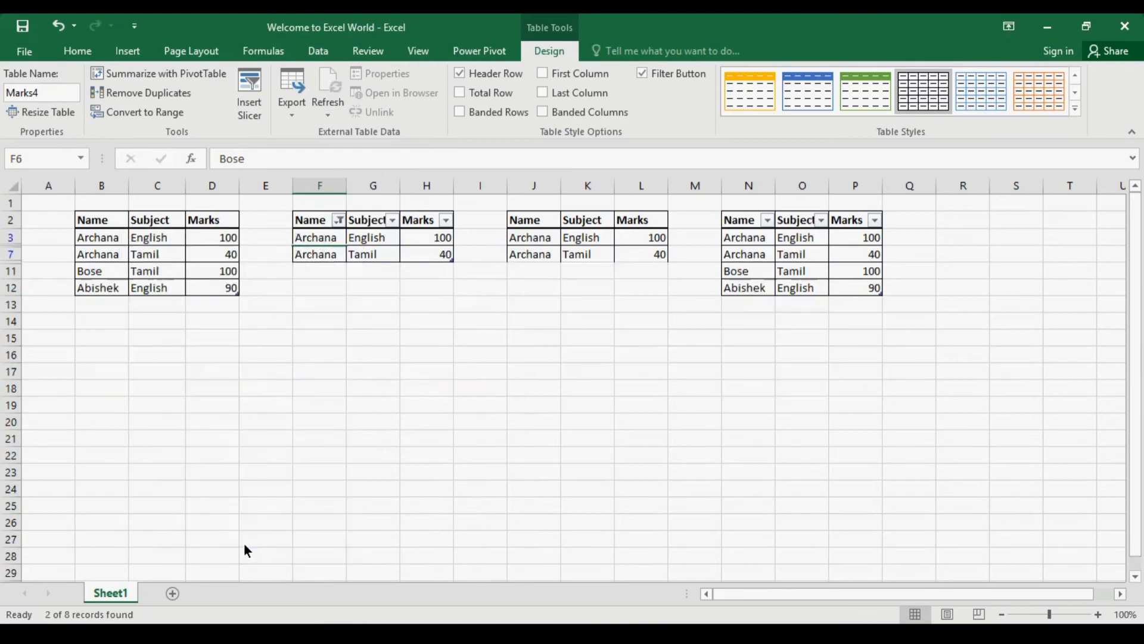
{"action": "left_click", "coordinate": [338, 220]}
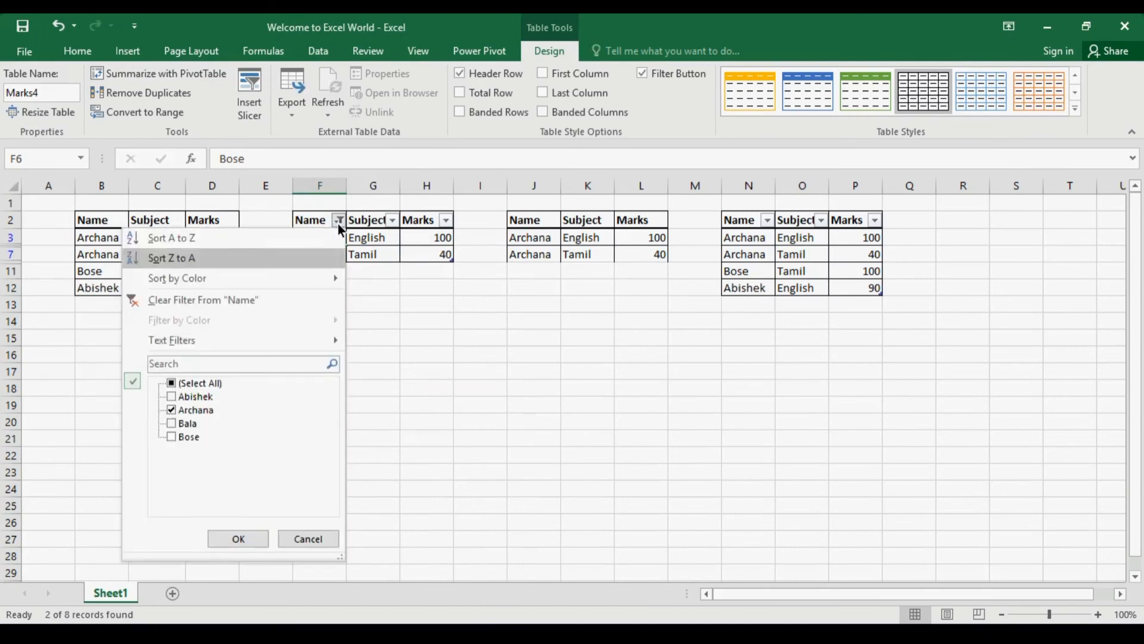
{"action": "left_click", "coordinate": [249, 299]}
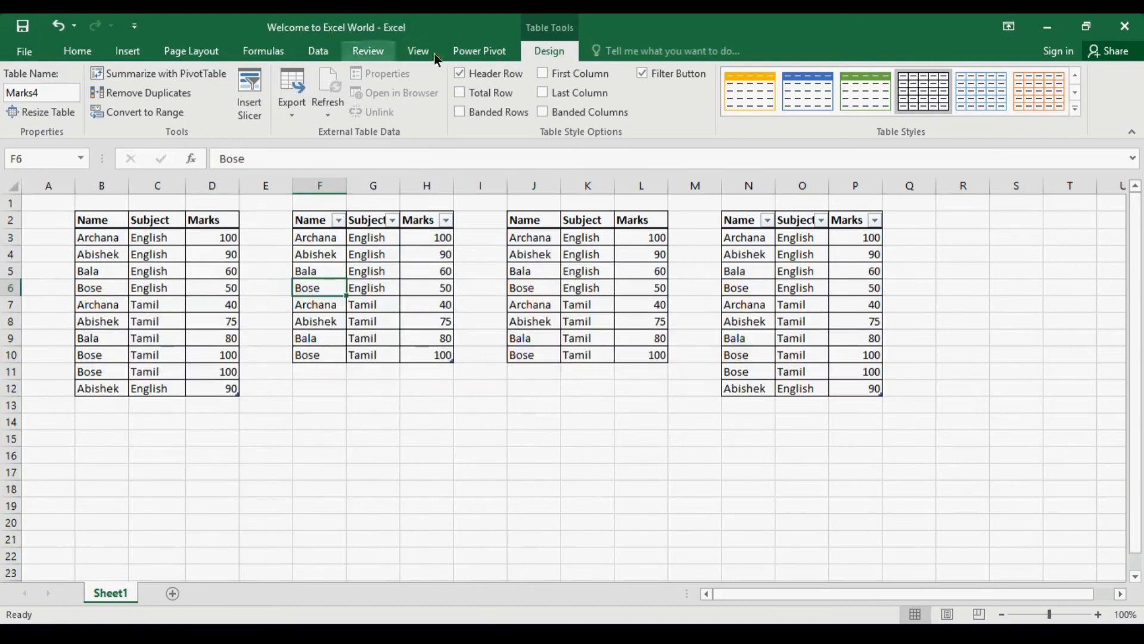
Insert a slicer for the Name column of the table at F2 and apply the last style in the Light group.
{"action": "left_click", "coordinate": [250, 96]}
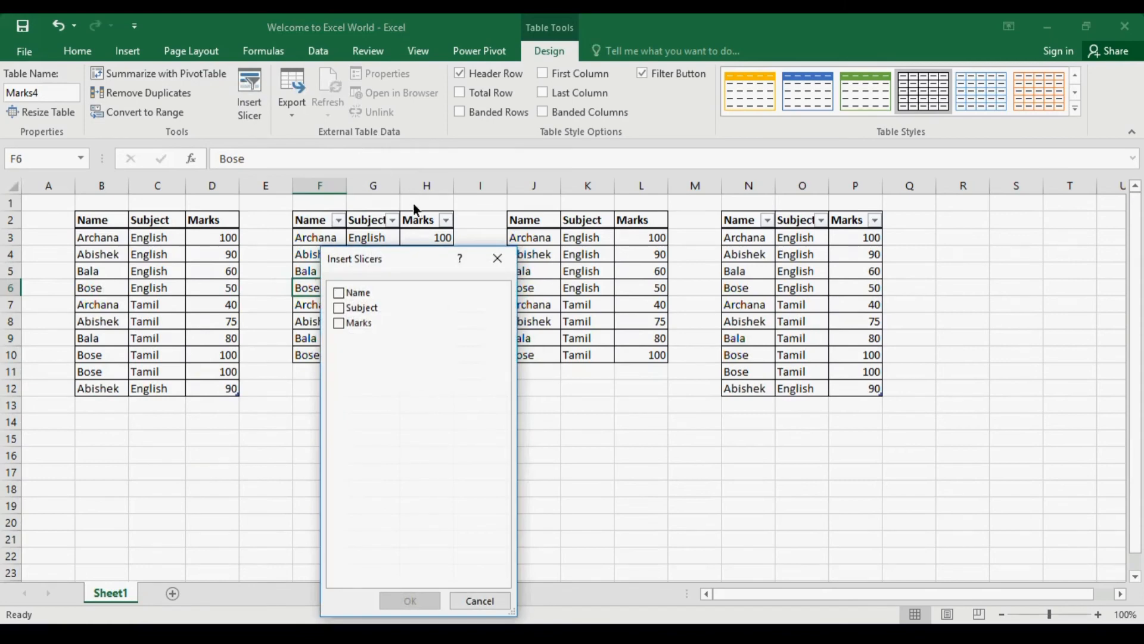
{"action": "left_click", "coordinate": [338, 293]}
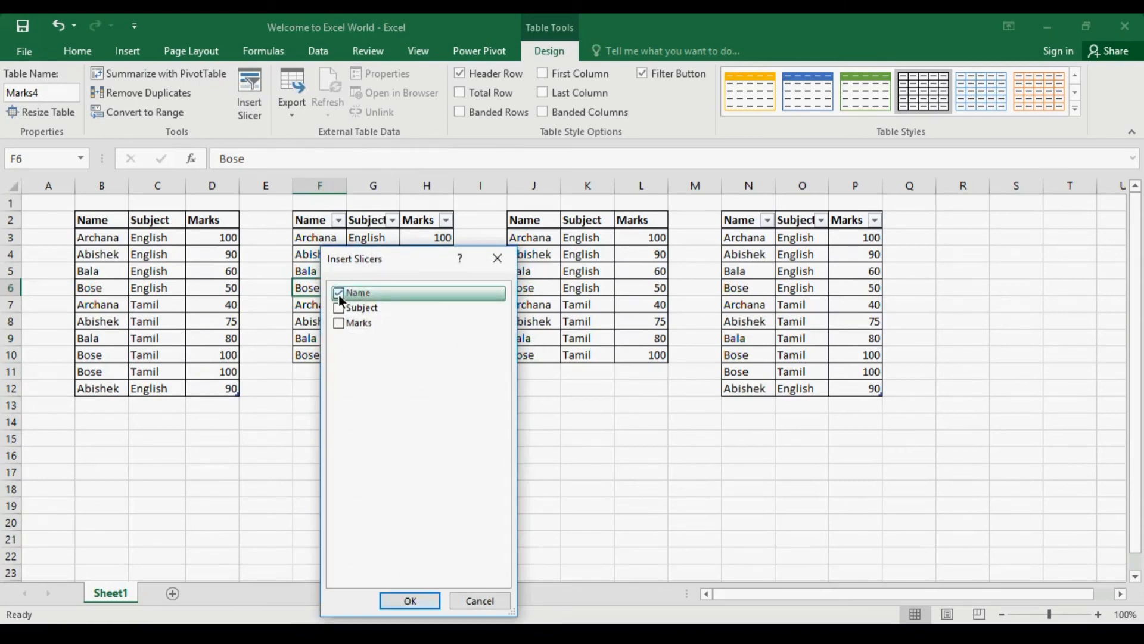
{"action": "left_click", "coordinate": [424, 605]}
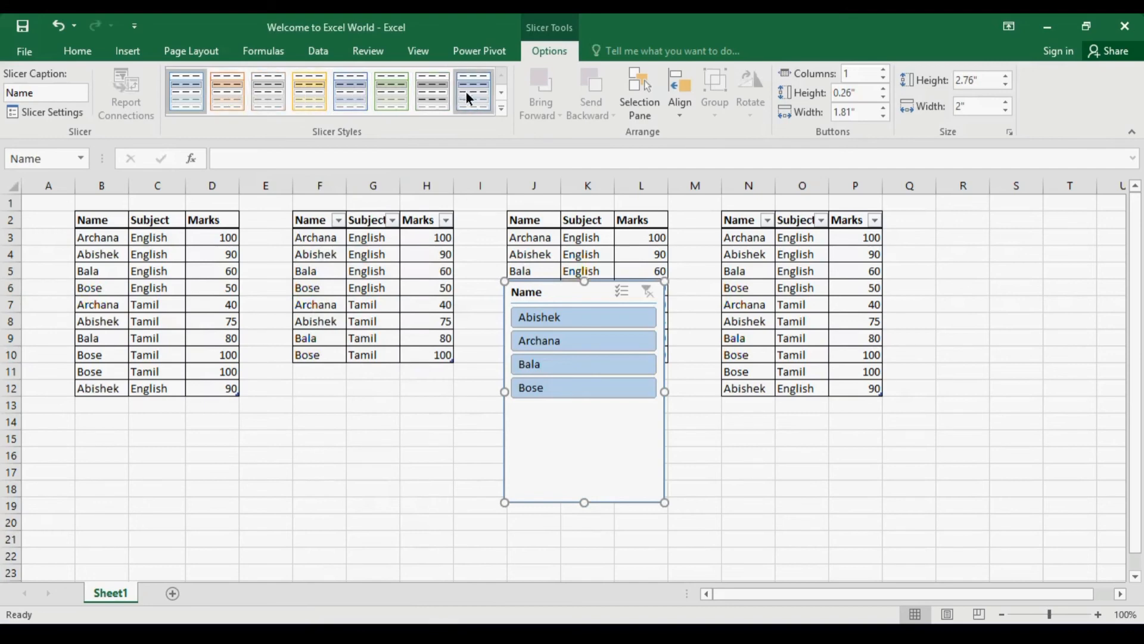
{"action": "left_click", "coordinate": [501, 109]}
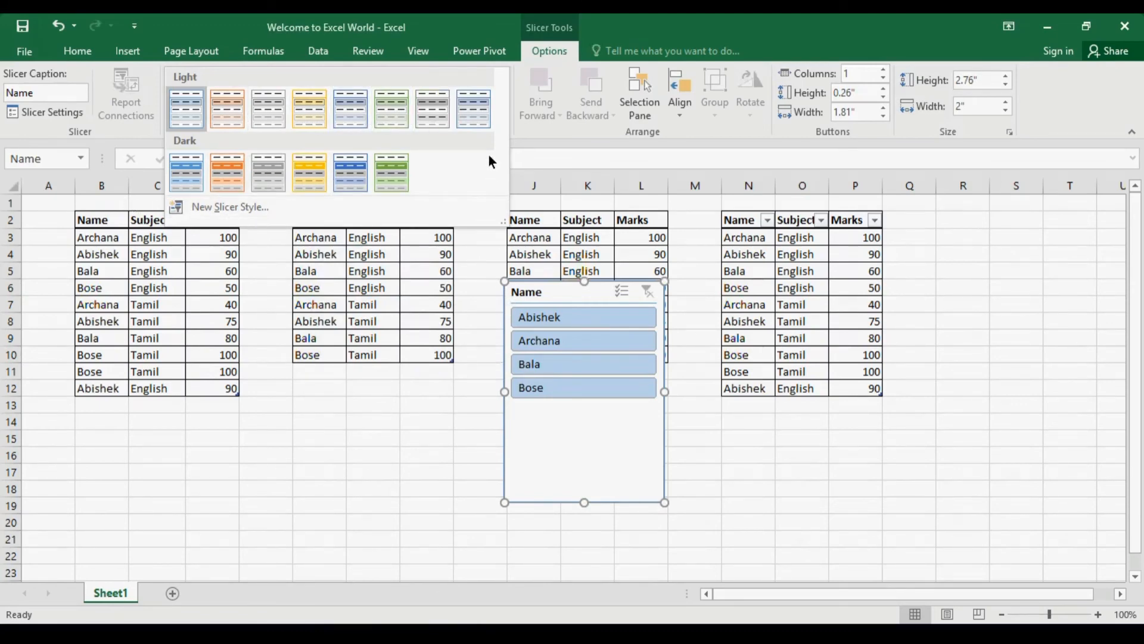
{"action": "left_click", "coordinate": [486, 119]}
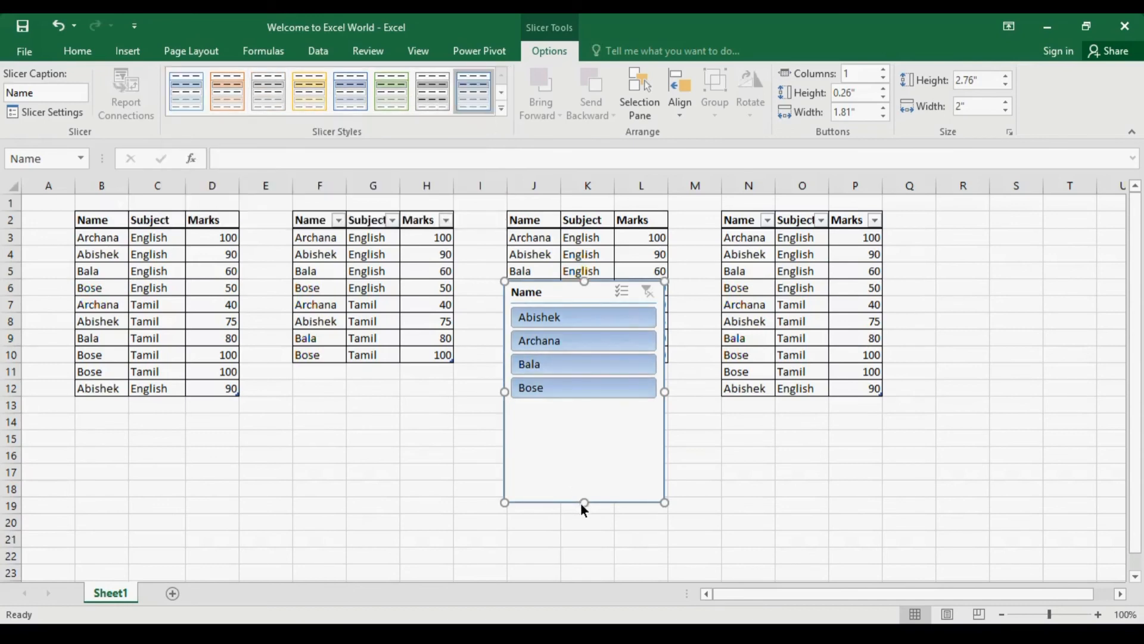
Resize the Name slicer to about 1.63" high and 1.2" wide, and place it just below the table at F2.
{"action": "left_click_drag", "start_coordinate": [583, 502], "coordinate": [606, 404]}
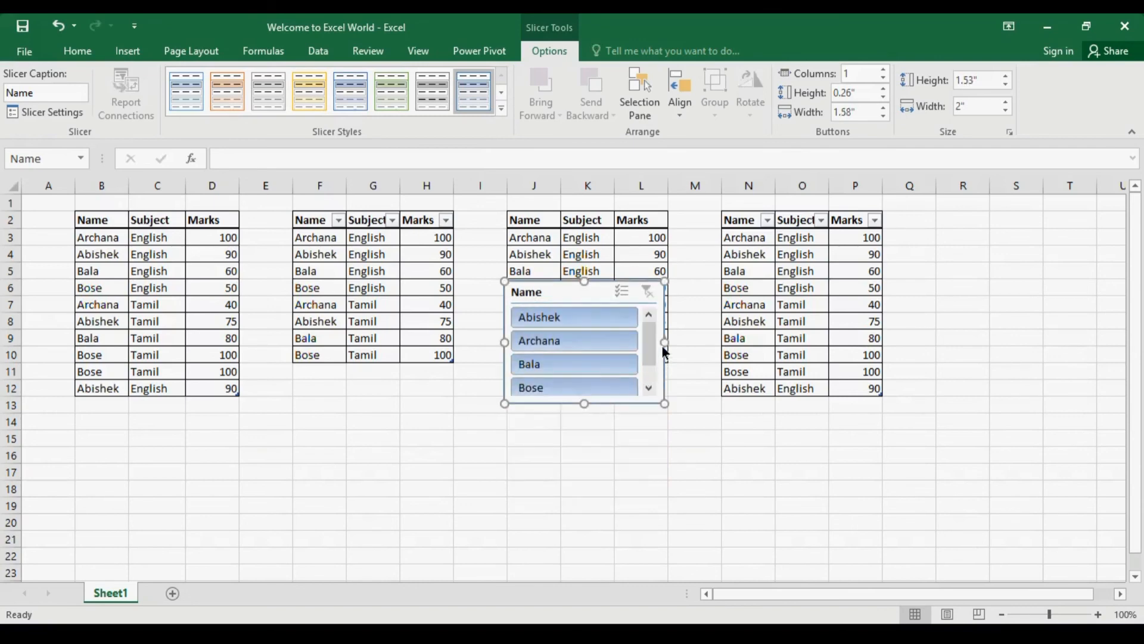
{"action": "left_click_drag", "start_coordinate": [664, 344], "coordinate": [586, 357]}
{"action": "left_click_drag", "start_coordinate": [545, 403], "coordinate": [548, 411]}
{"action": "left_click_drag", "start_coordinate": [586, 347], "coordinate": [600, 346]}
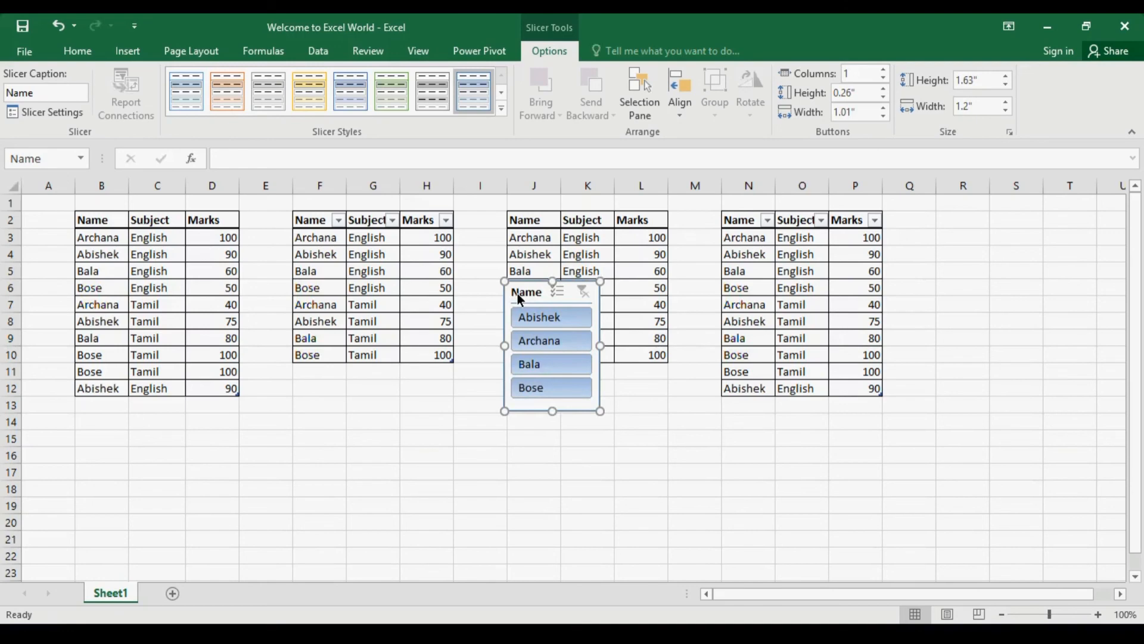
{"action": "left_click_drag", "start_coordinate": [518, 293], "coordinate": [305, 396]}
{"action": "left_click", "coordinate": [452, 442]}
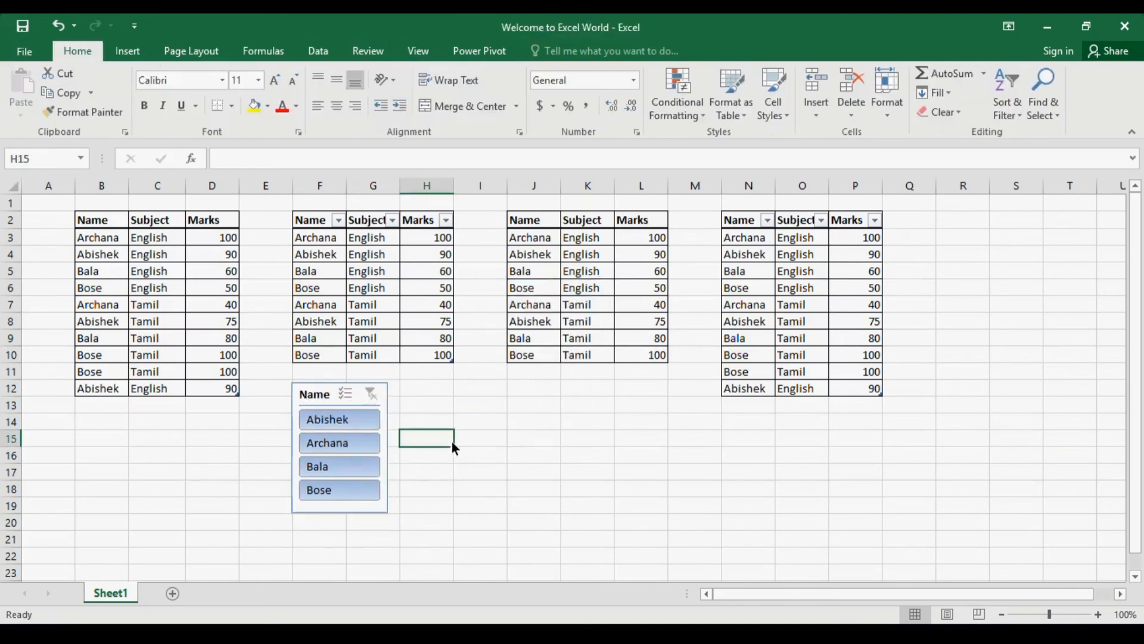
Filter the table at F2 with the Name slicer by each of the four students in turn, and clear the filter.
{"action": "left_click", "coordinate": [323, 396]}
{"action": "left_click", "coordinate": [332, 420]}
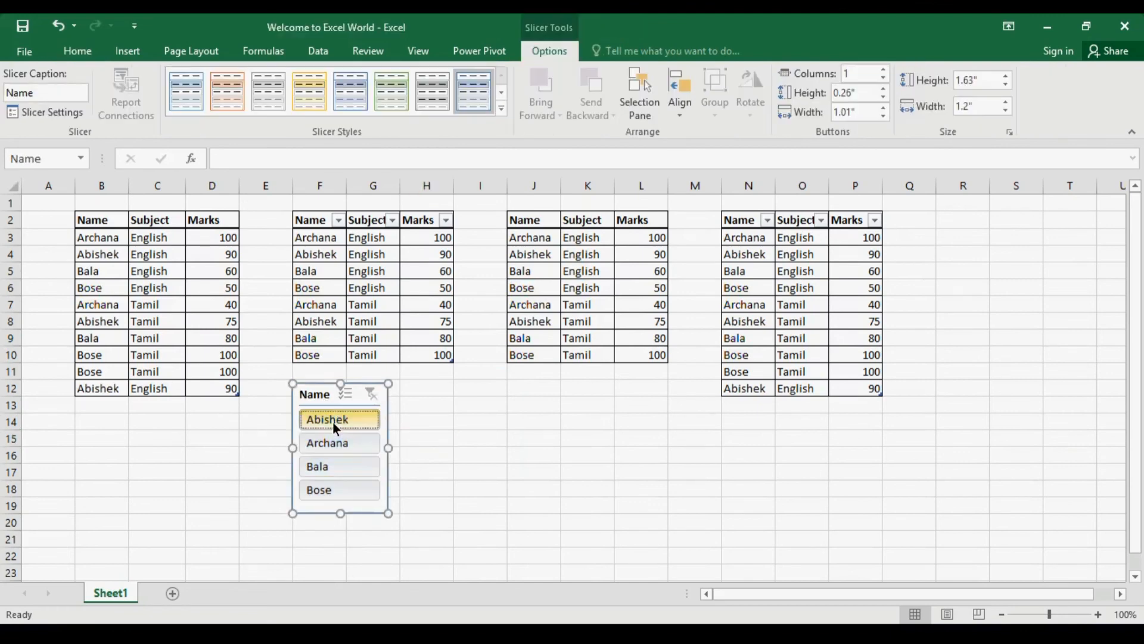
{"action": "left_click", "coordinate": [333, 420]}
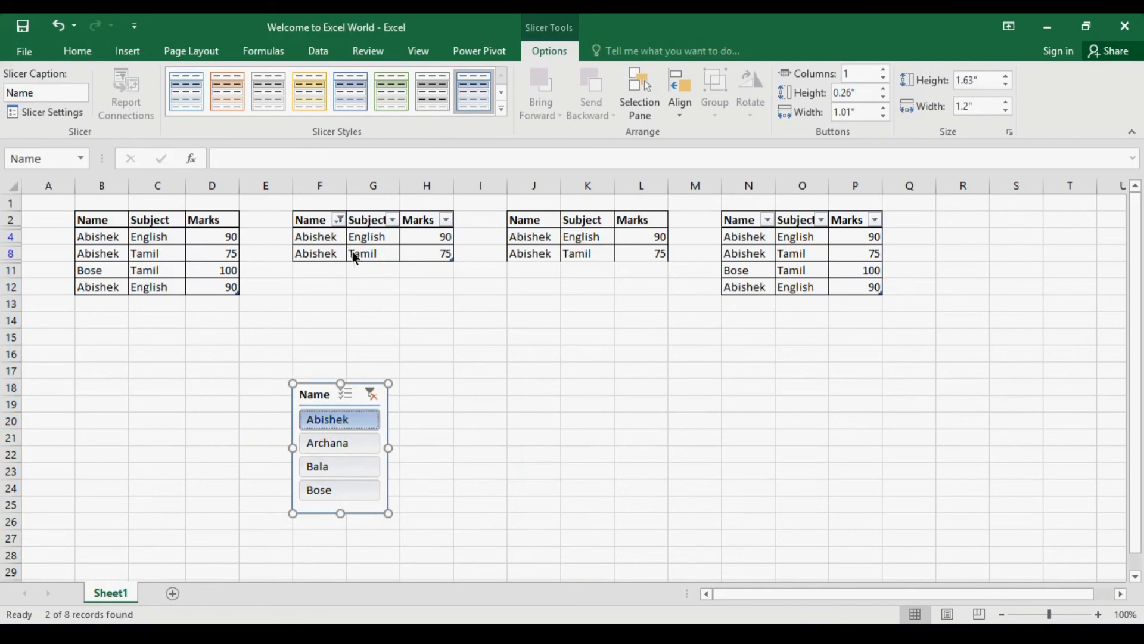
{"action": "left_click", "coordinate": [340, 444]}
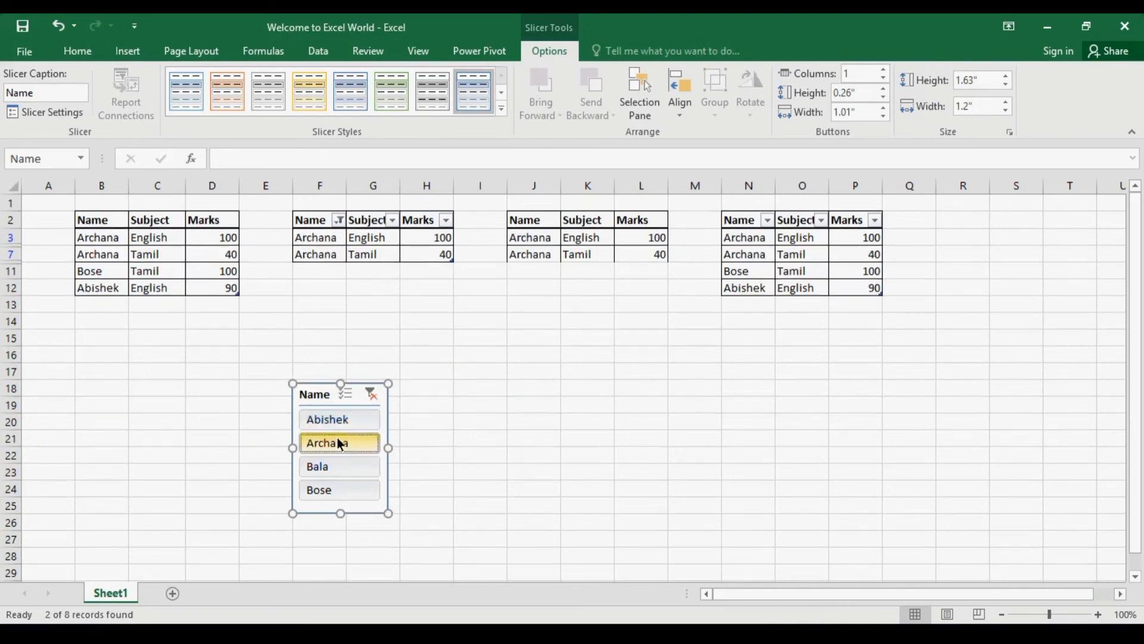
{"action": "left_click", "coordinate": [336, 471]}
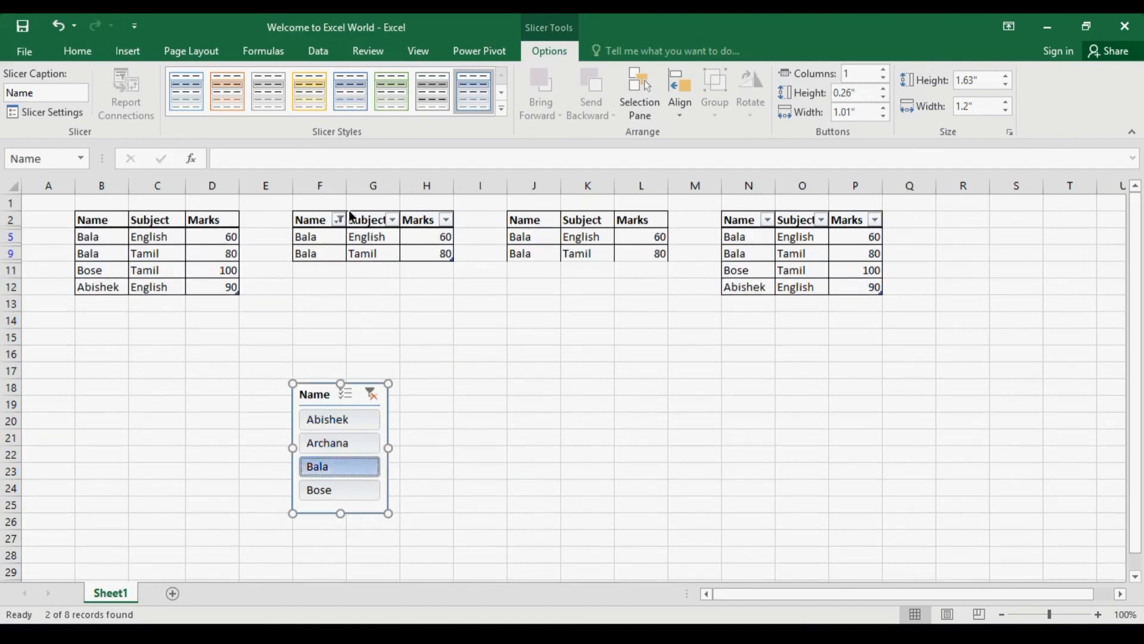
{"action": "left_click", "coordinate": [339, 483]}
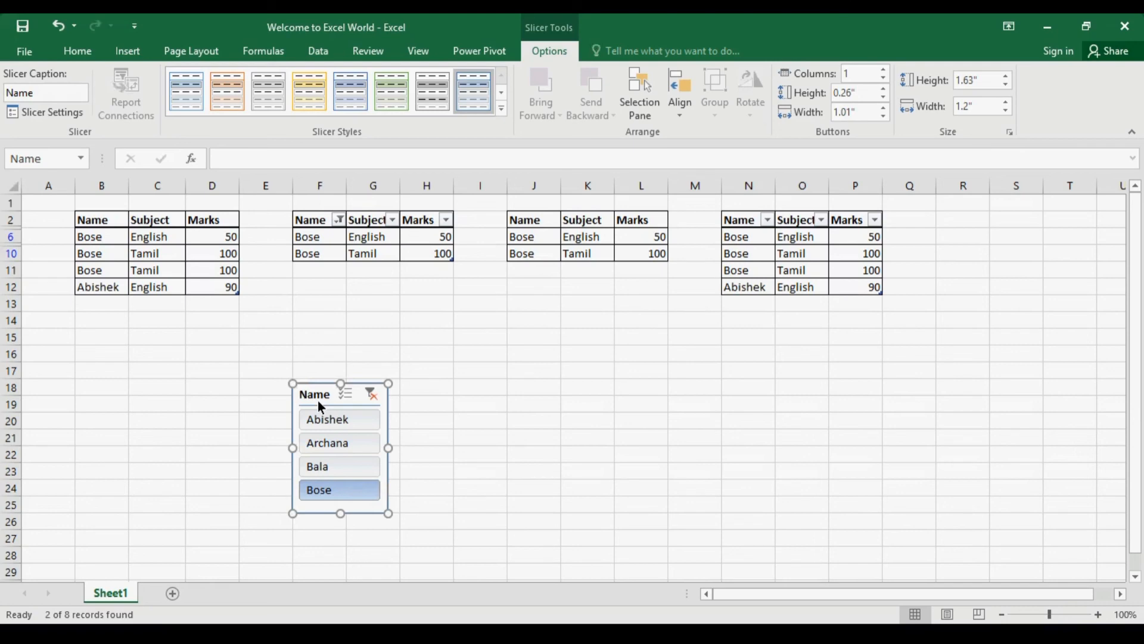
{"action": "left_click", "coordinate": [375, 400]}
Filter the table at F2 to the first two students together with the slicer, and compare the table and slicer tools.
{"action": "left_click", "coordinate": [350, 425]}
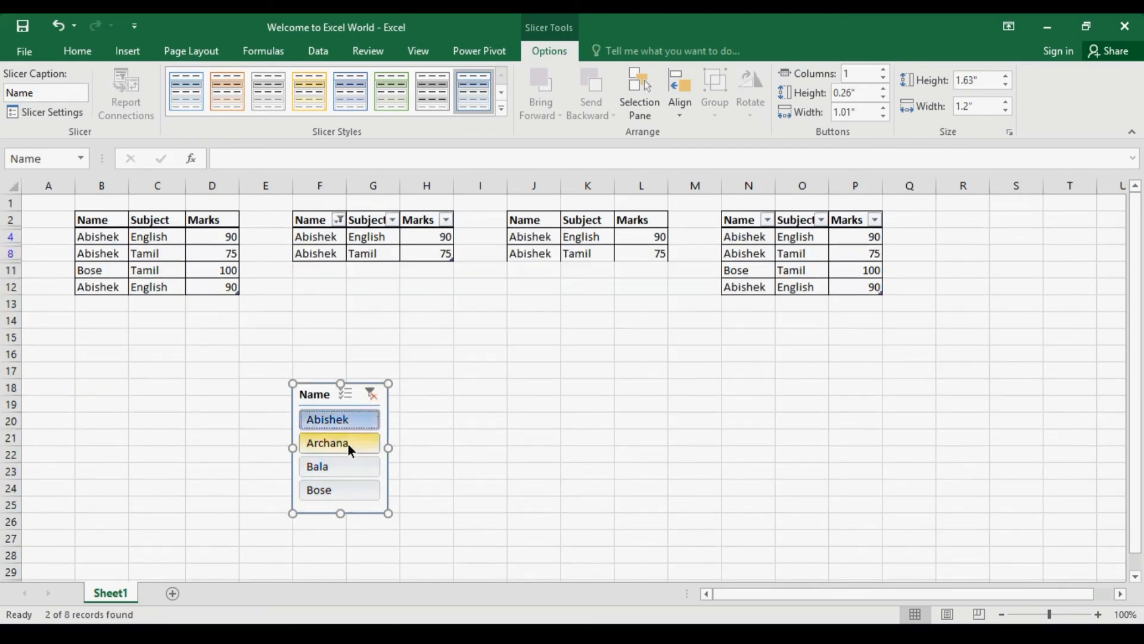
{"action": "left_click", "coordinate": [348, 446], "text": "ctrl"}
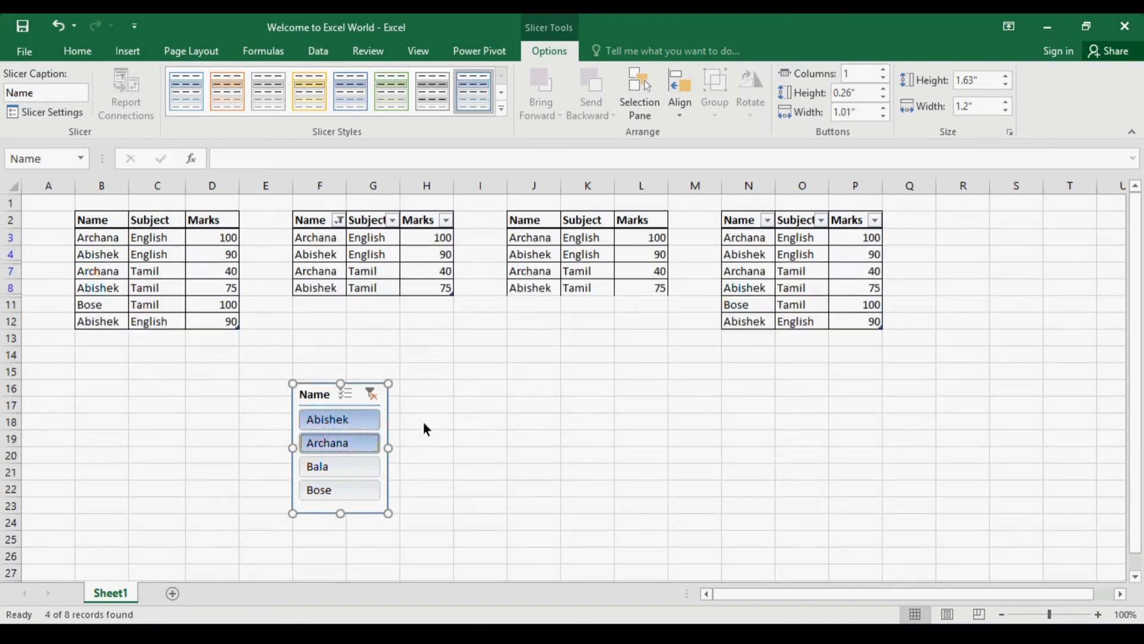
{"action": "left_click", "coordinate": [386, 262]}
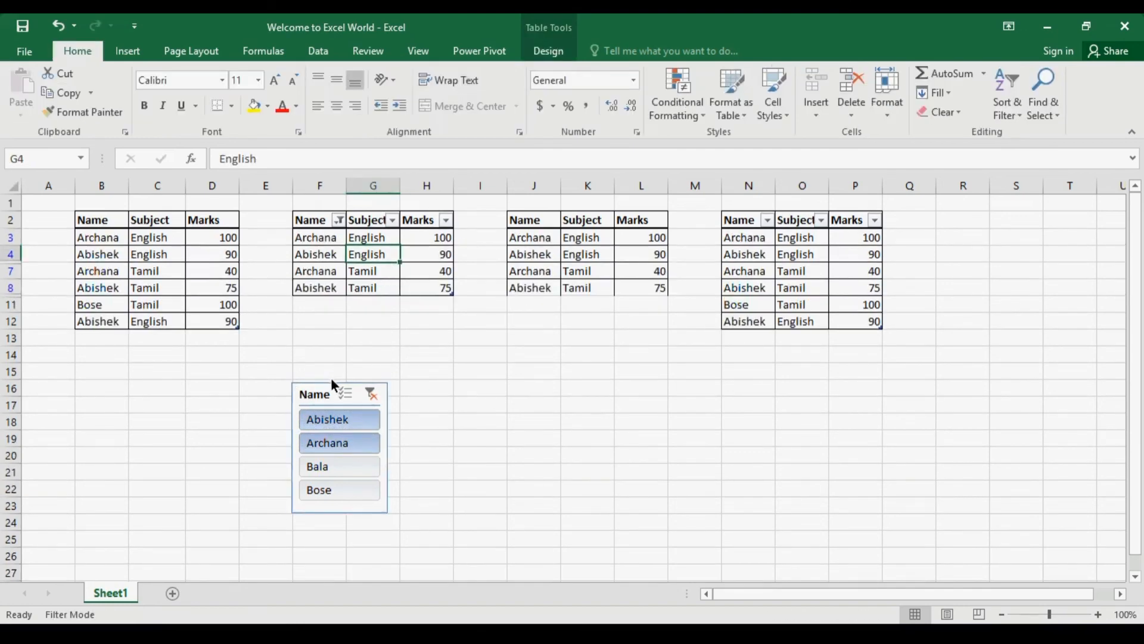
{"action": "left_click", "coordinate": [322, 394]}
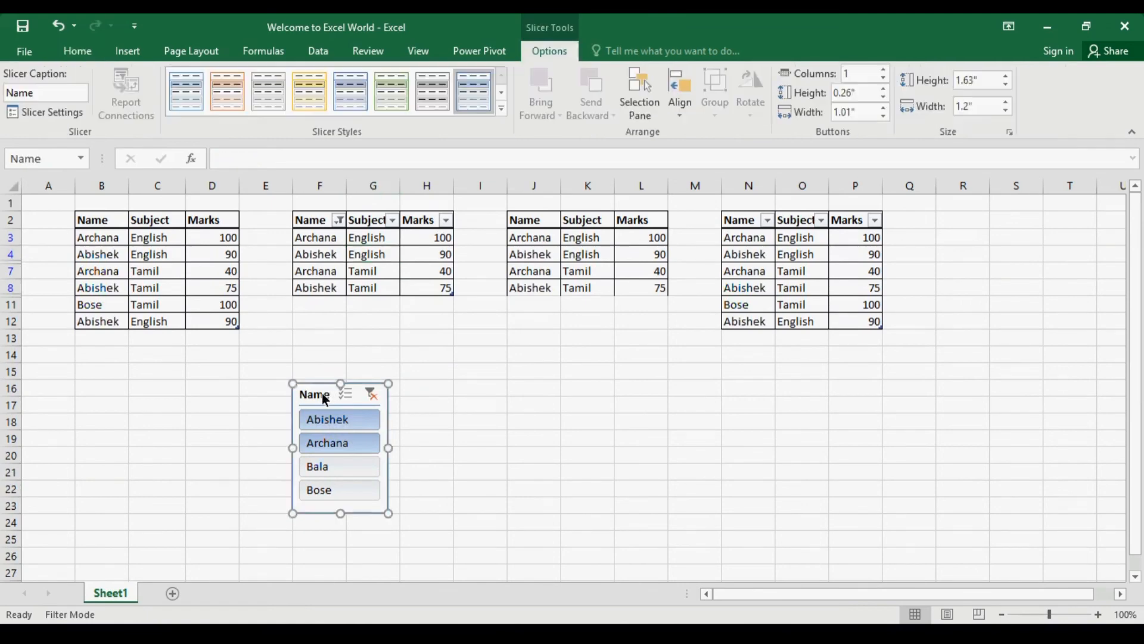
{"action": "left_click", "coordinate": [368, 278]}
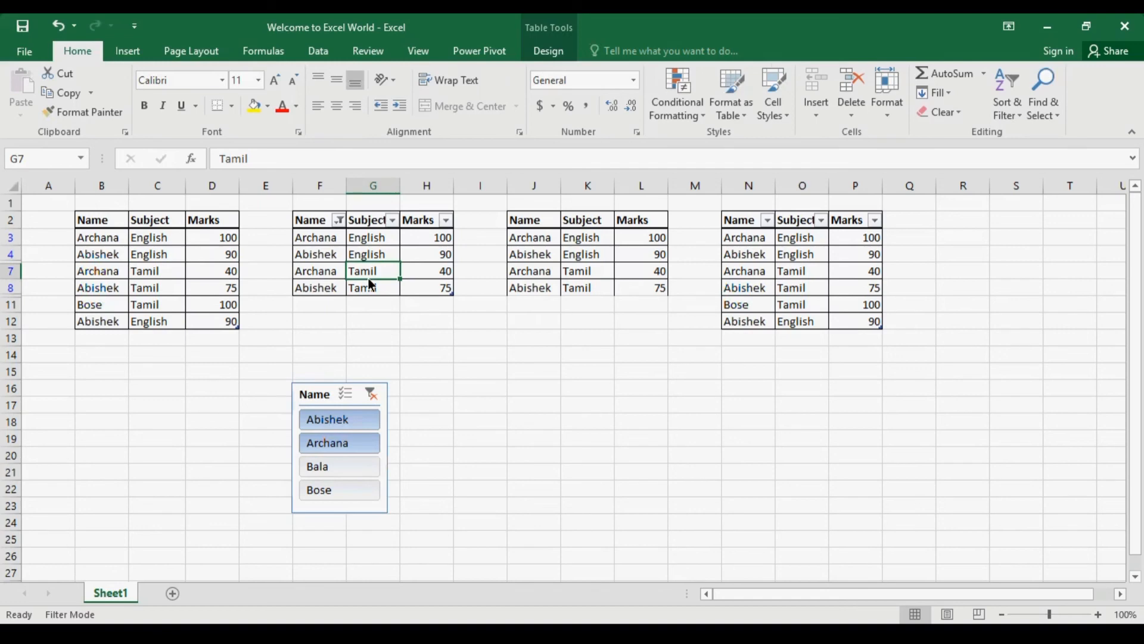
Clear the Name slicer's filter and delete the slicer.
{"action": "left_click", "coordinate": [370, 398]}
{"action": "left_click", "coordinate": [318, 399]}
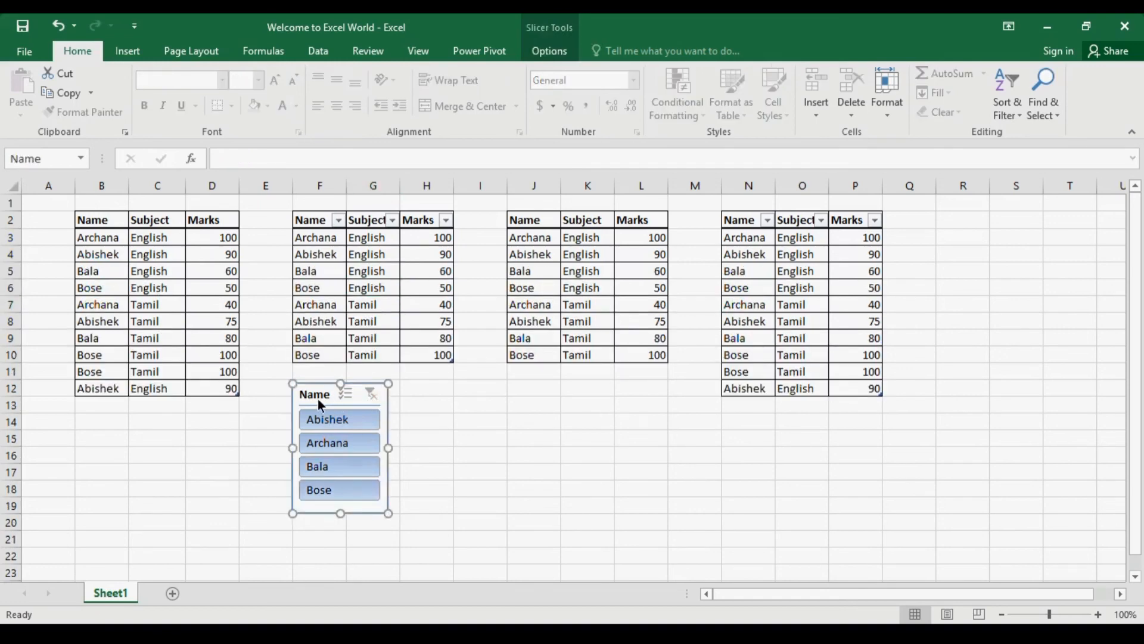
{"action": "key", "text": "Delete"}
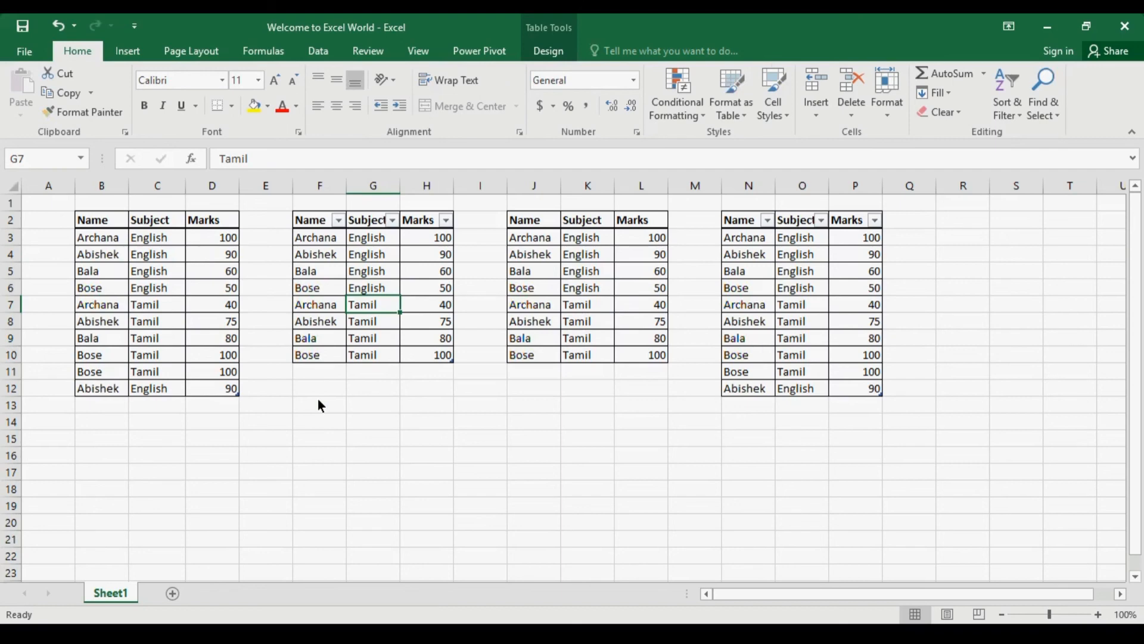
{"action": "left_click", "coordinate": [739, 122]}
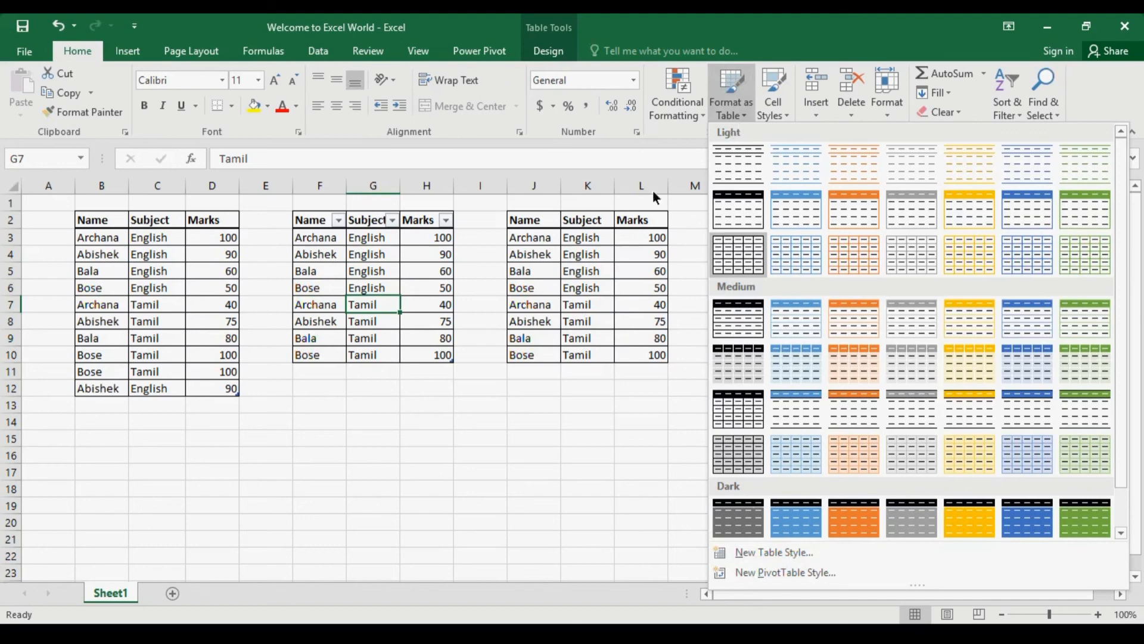
{"action": "key", "text": "Escape"}
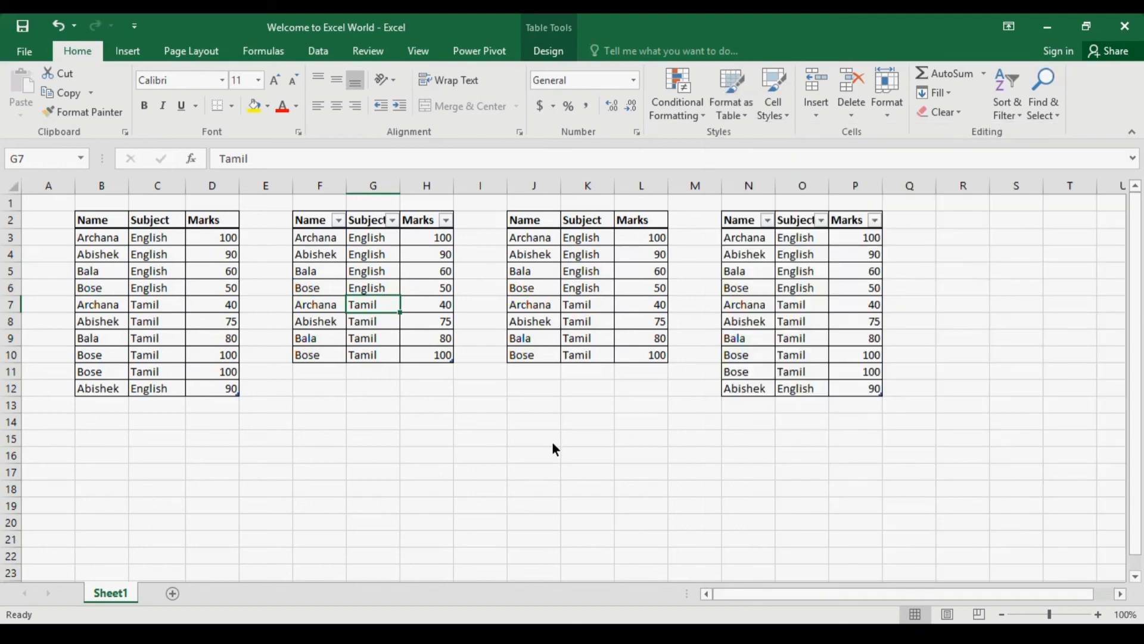